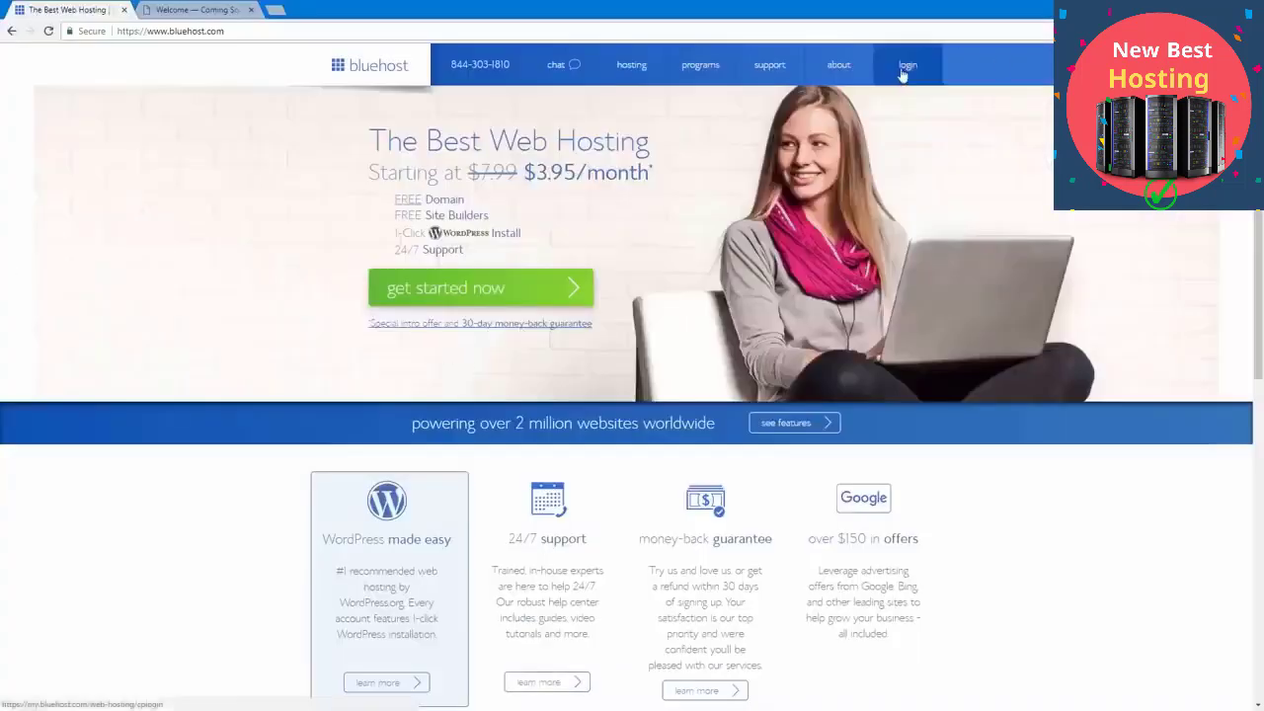
Step: Go to the Bluehost account's sites and log in to WordPress for the Welcome site
left_click(903, 74)
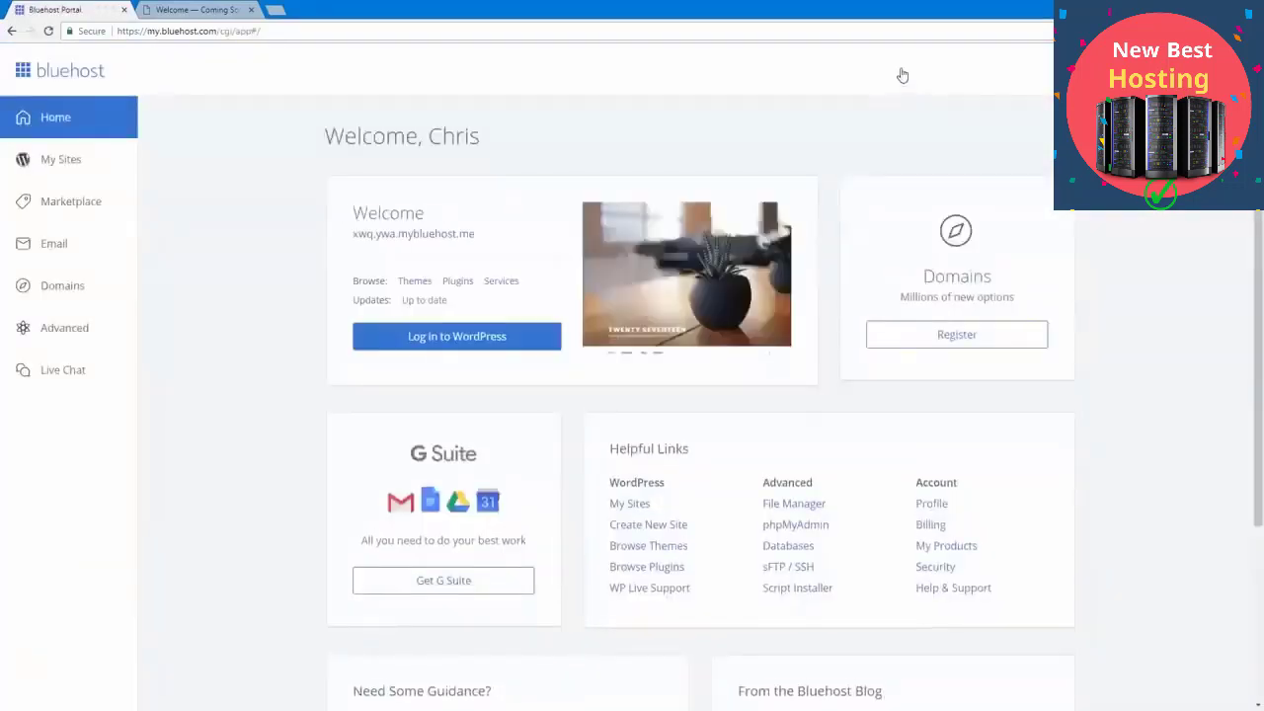
left_click(62, 164)
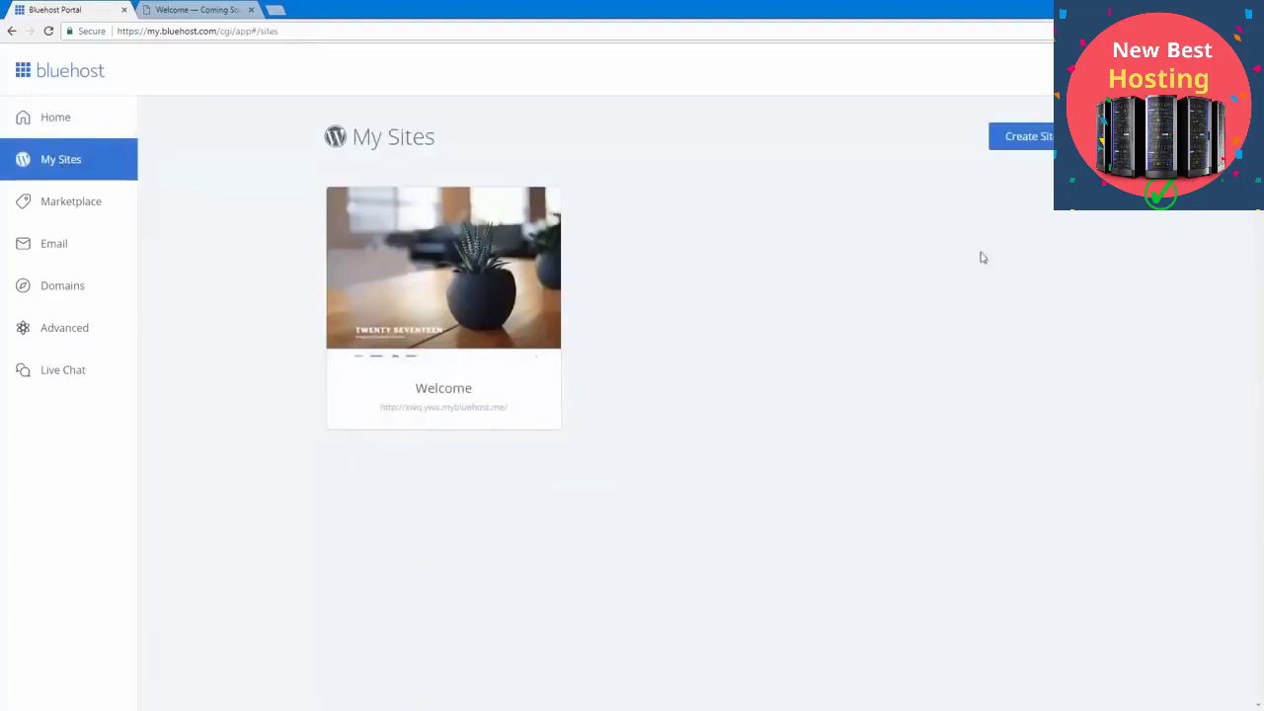
mouse_move(558, 314)
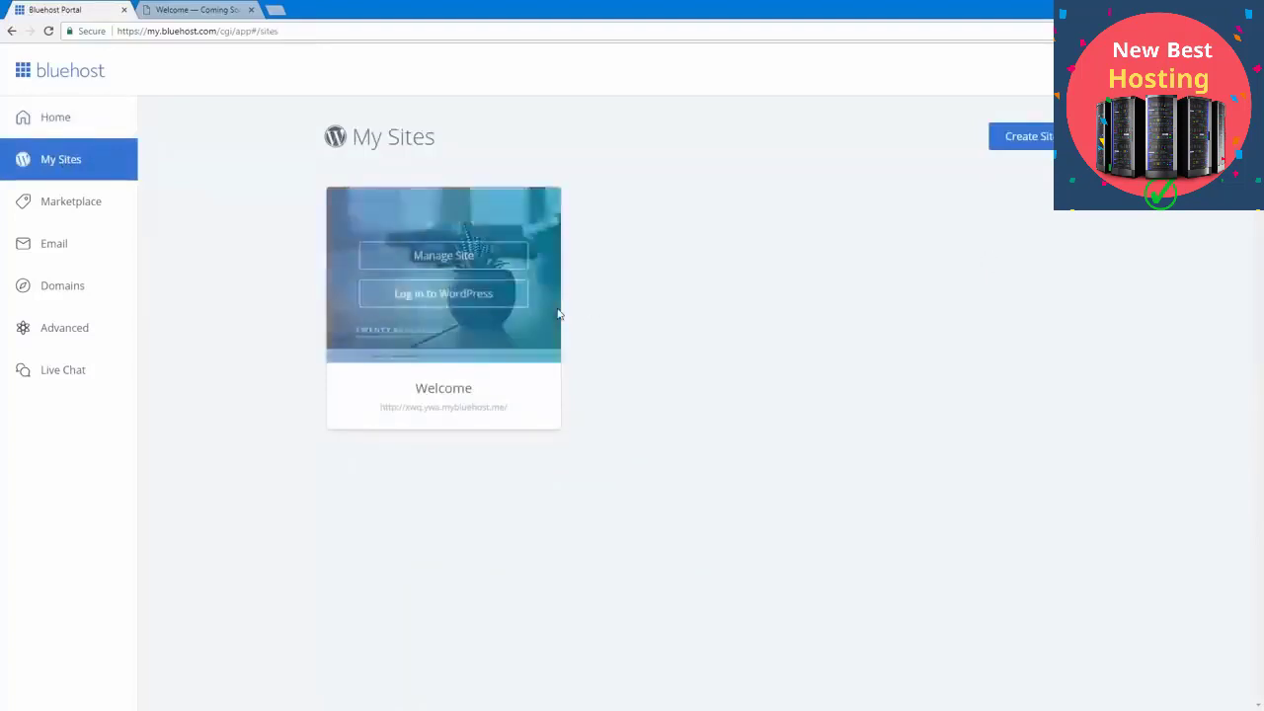
left_click(390, 298)
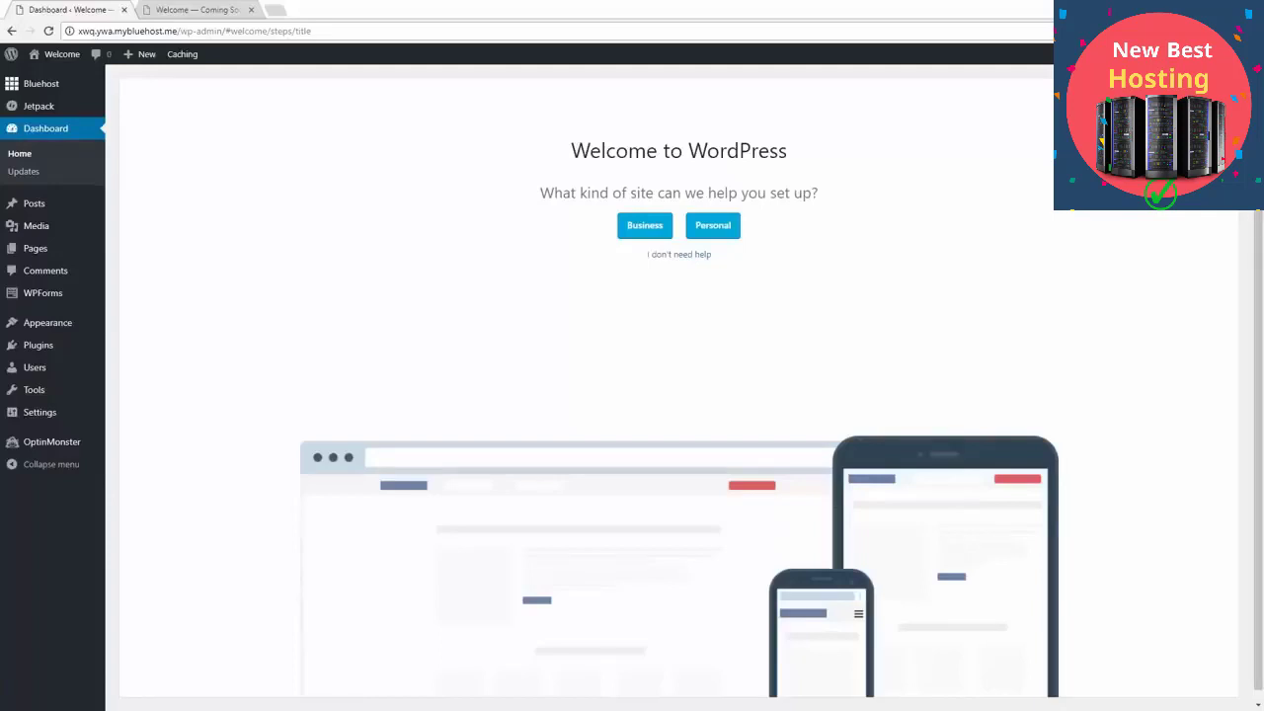
Step: Choose a personal site and set its title to "Miles Photography" and its description to "Capture it all."
left_click(580, 194)
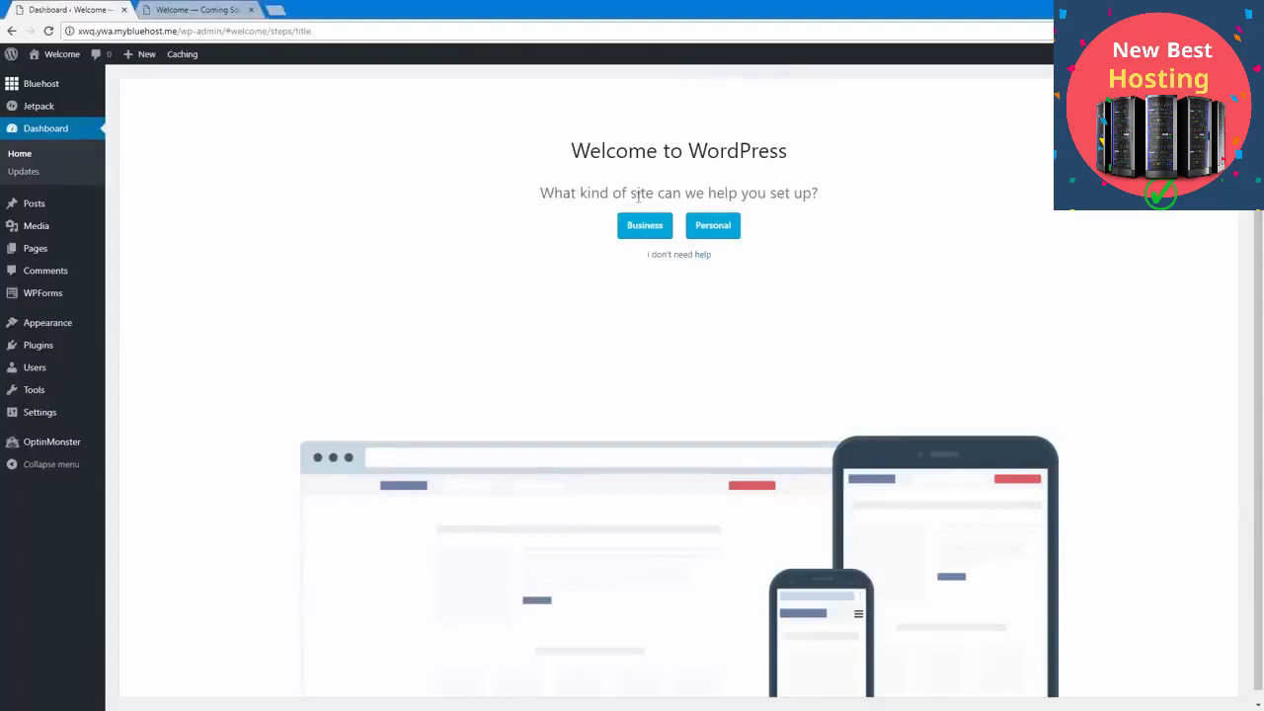
left_click(713, 226)
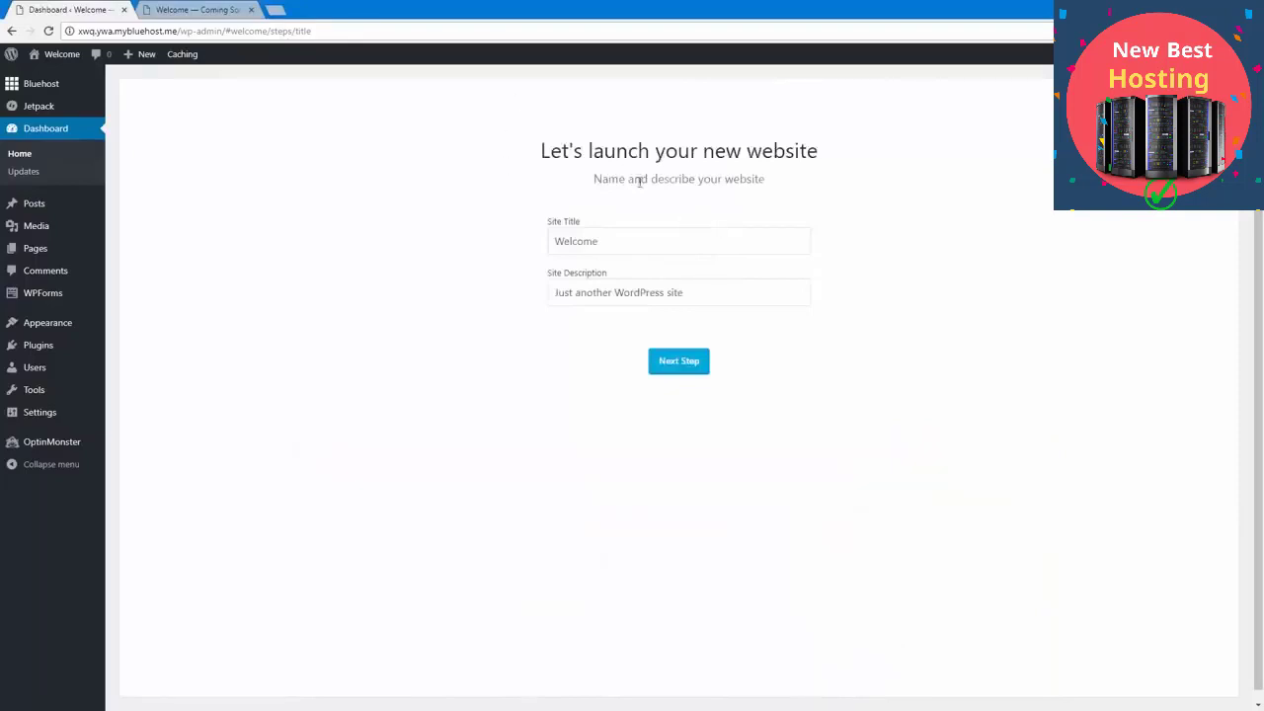
left_click_drag(638, 243, 389, 243)
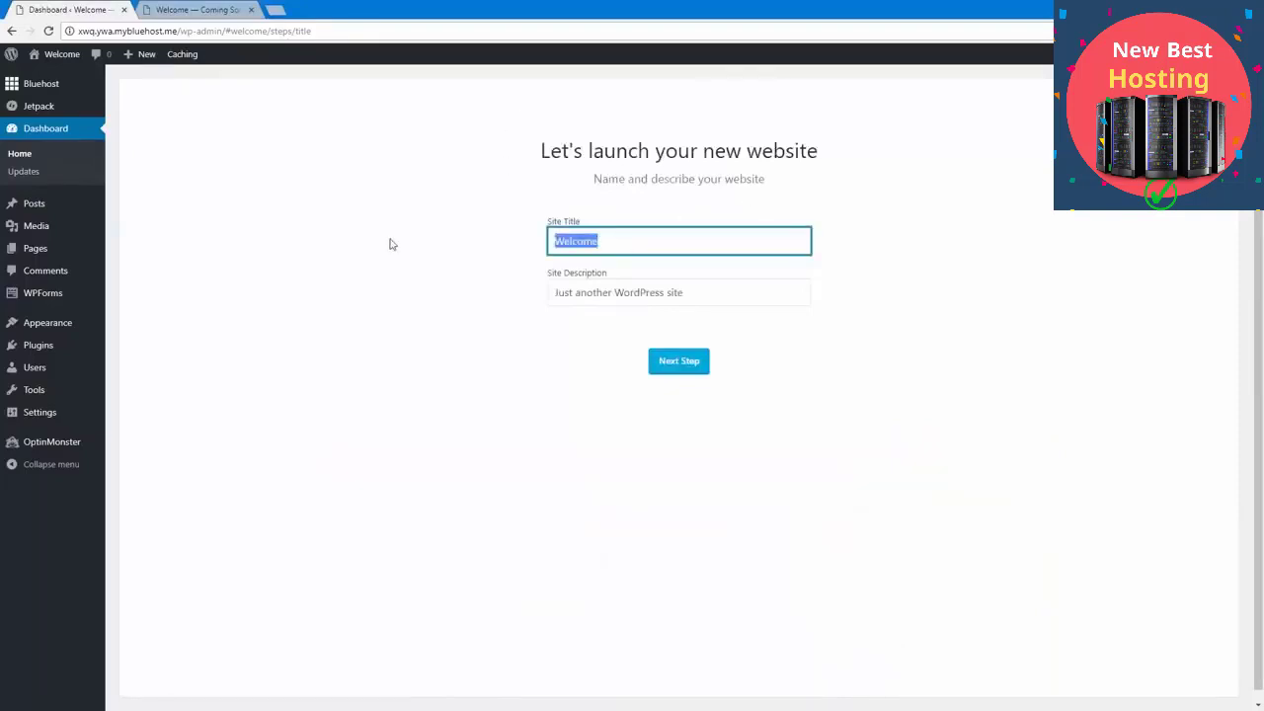
type("Miles Photography")
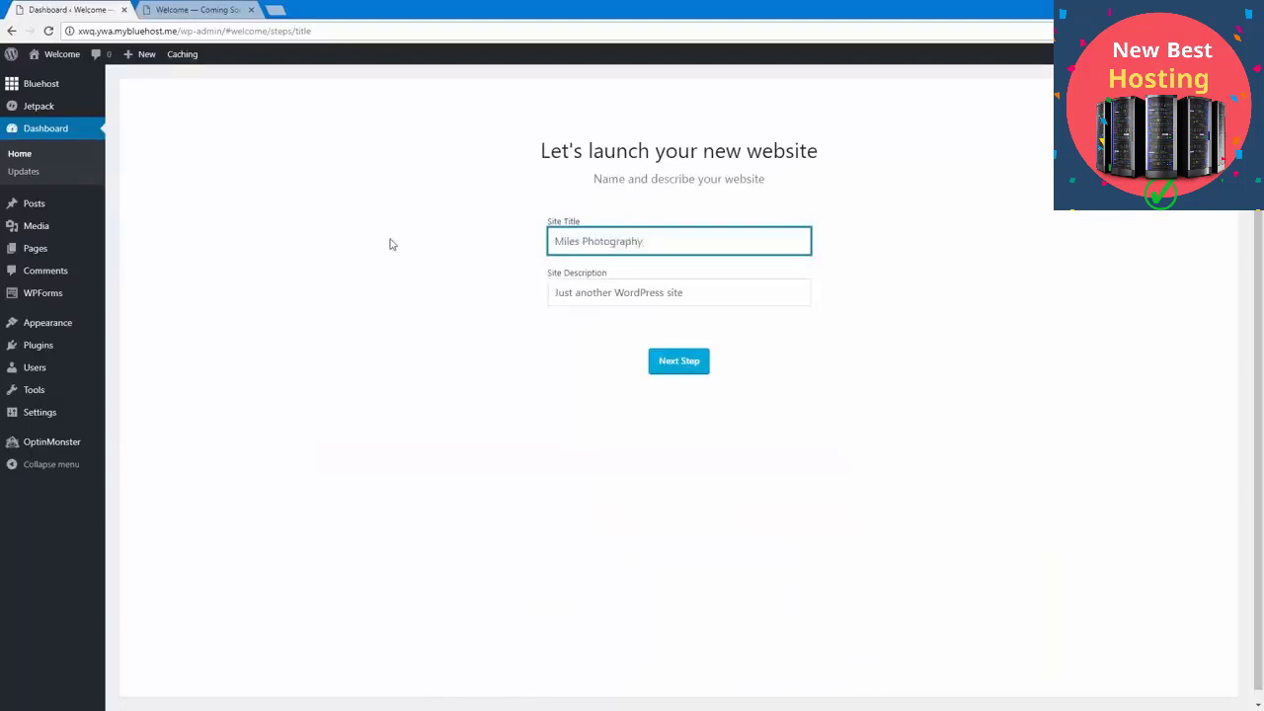
key("Tab")
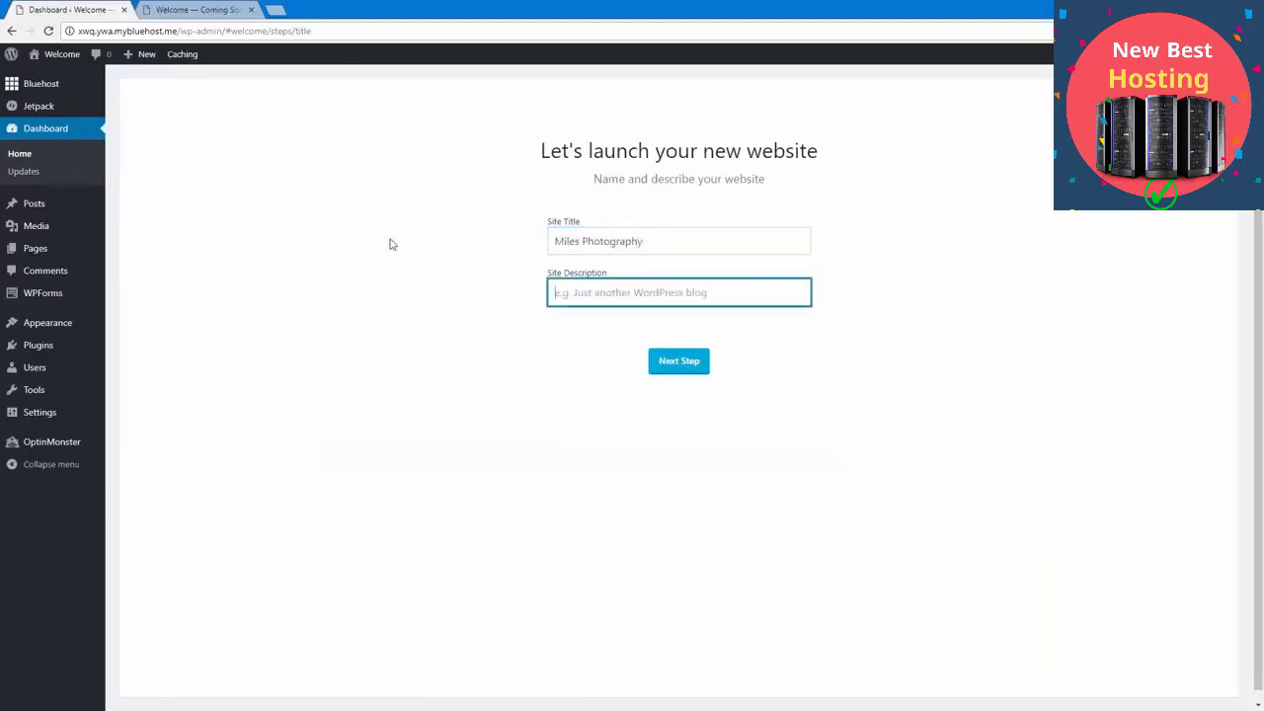
type("Capture it all")
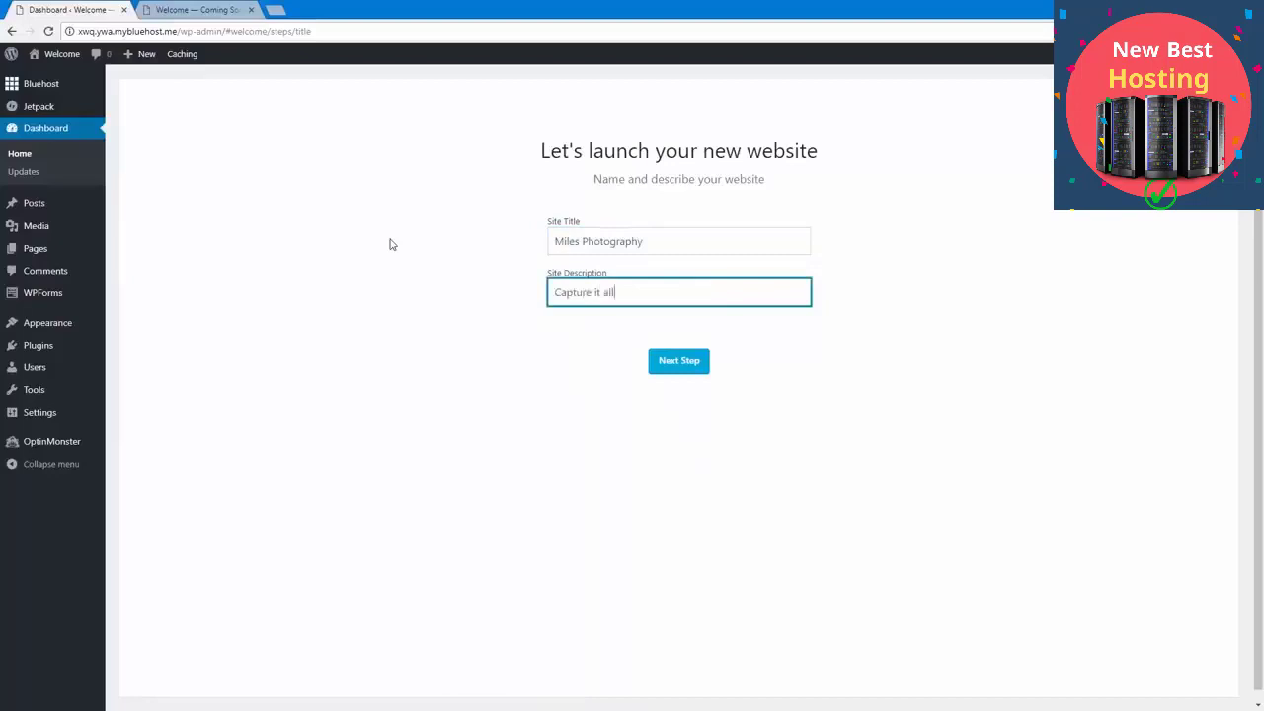
type(".")
left_click(390, 244)
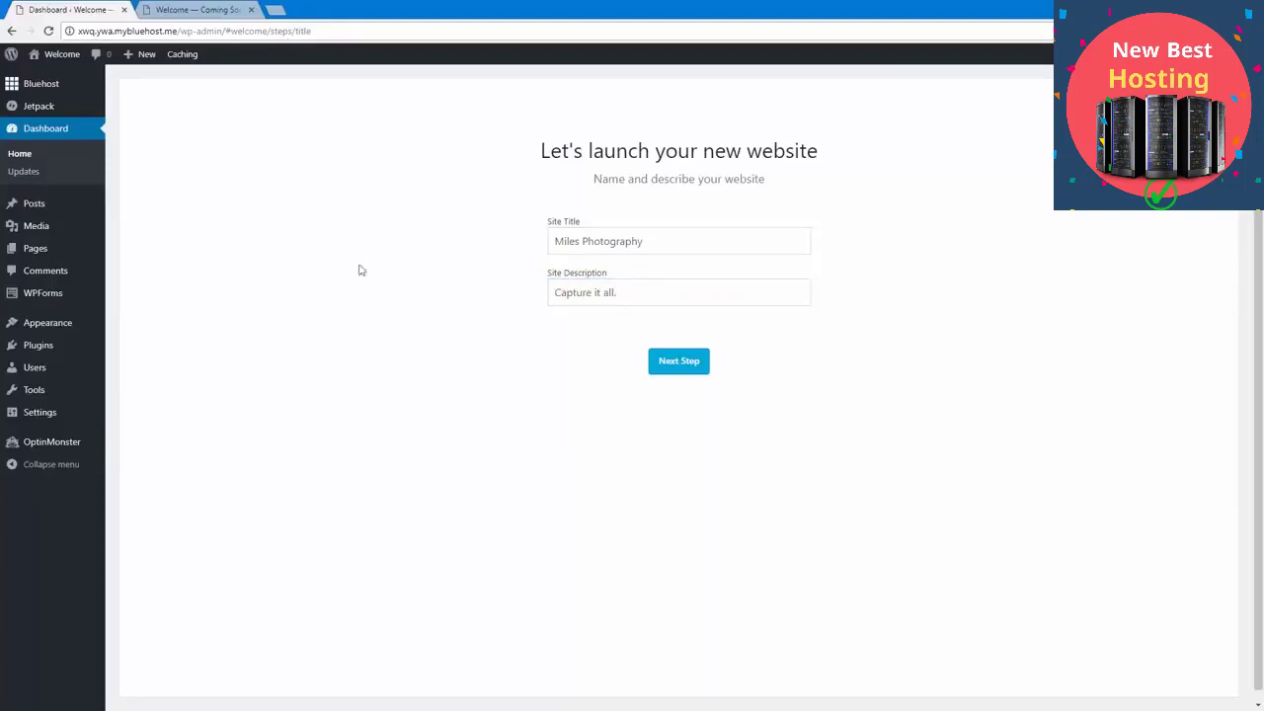
mouse_move(62, 420)
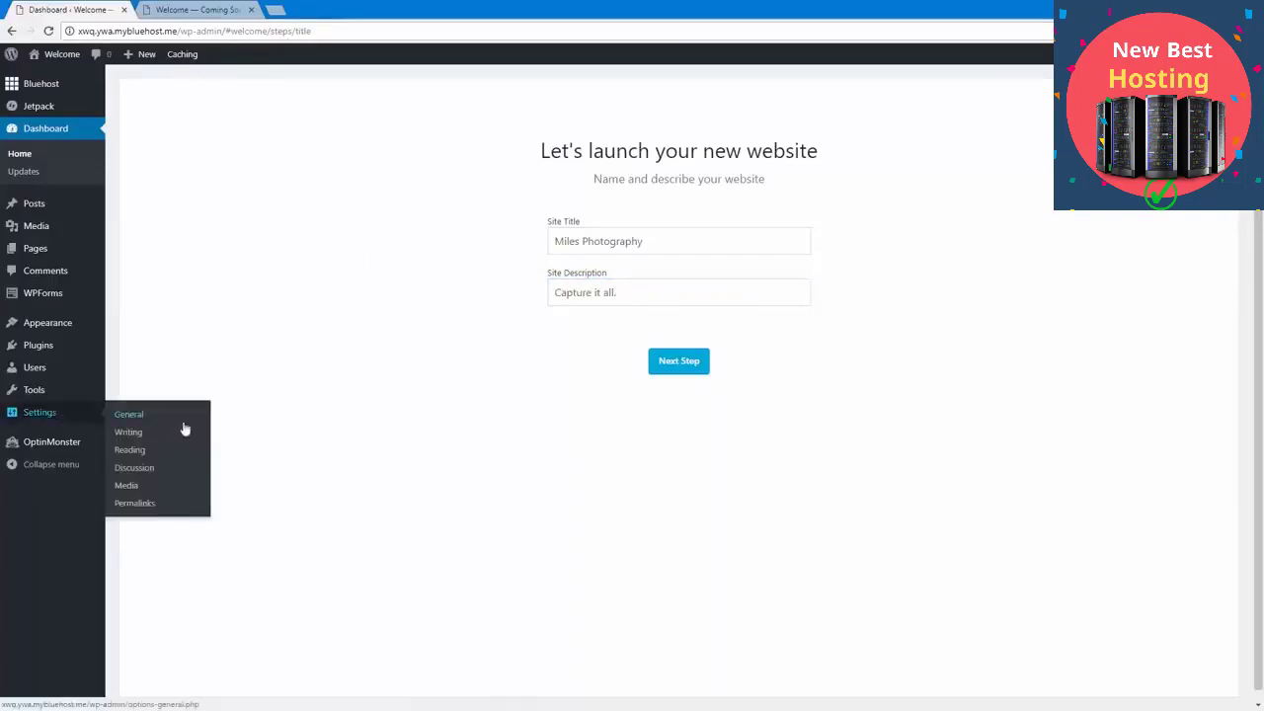
left_click(690, 365)
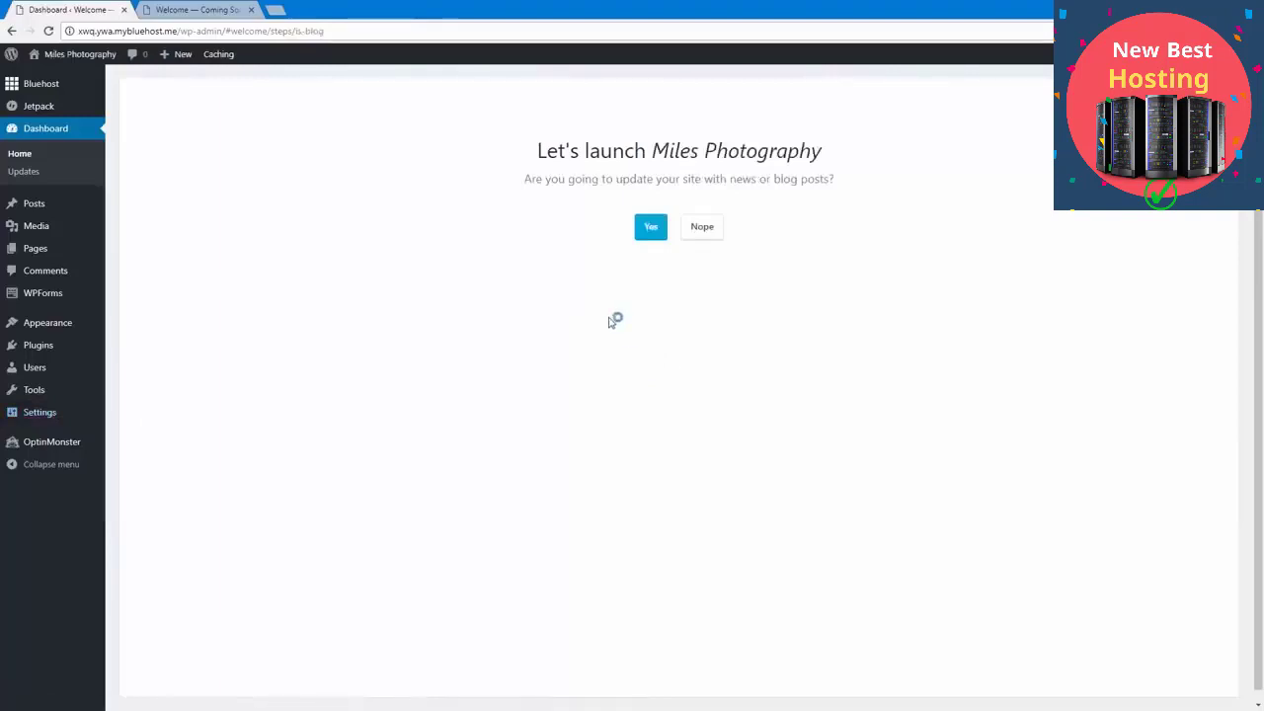
Step: Set up the site with news or blog posts, a static welcome homepage and a starter Contact Us page
left_click(644, 223)
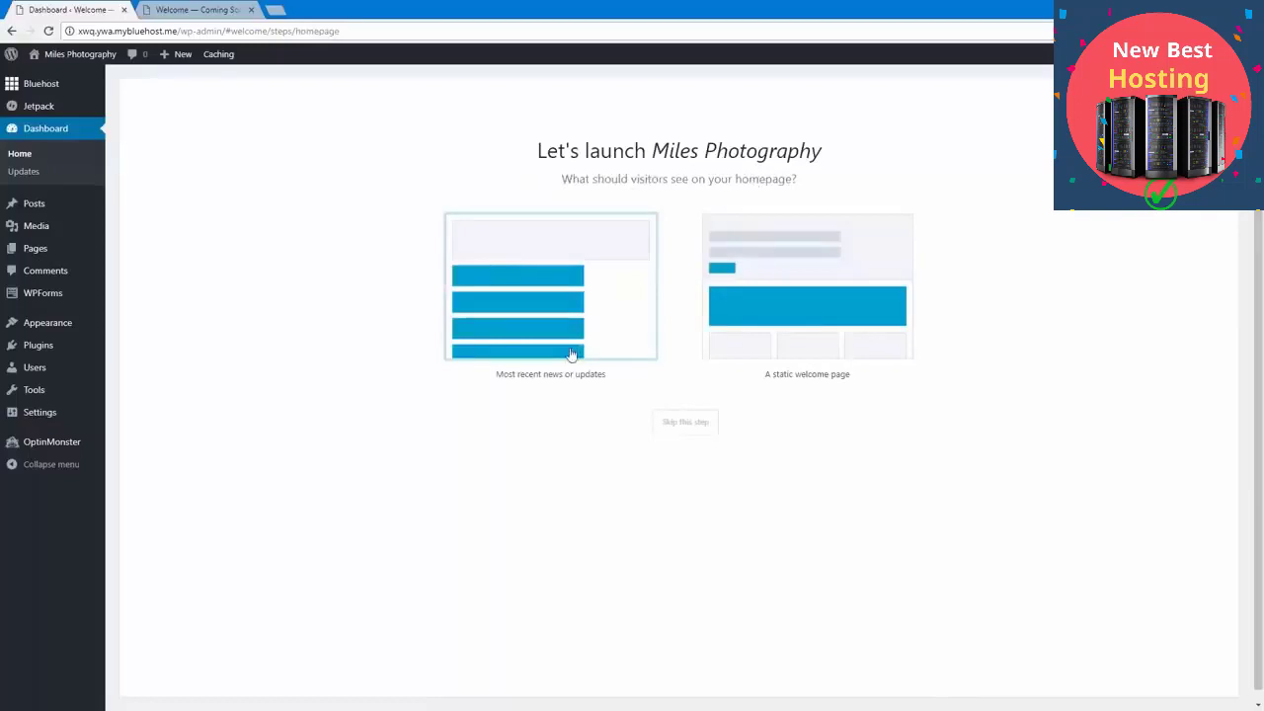
left_click(825, 329)
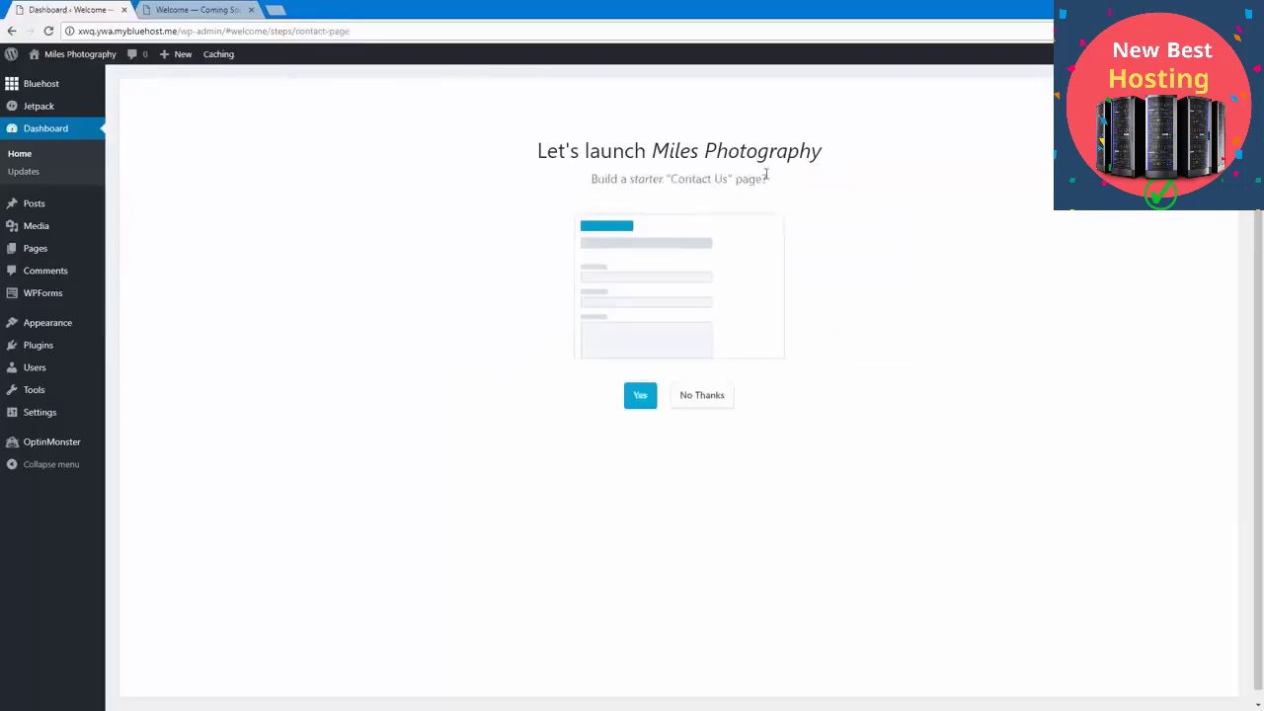
left_click(641, 397)
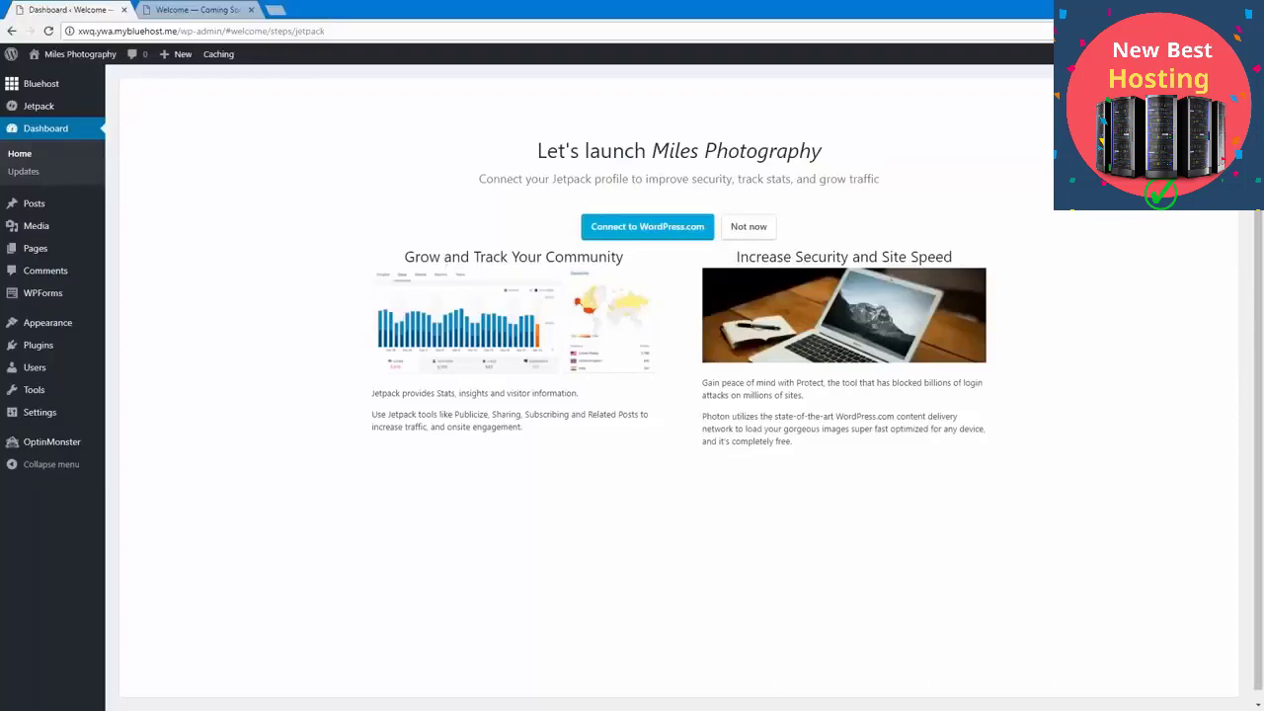
Step: Connect the site's Jetpack profile to WordPress.com and approve the connection
left_click(632, 230)
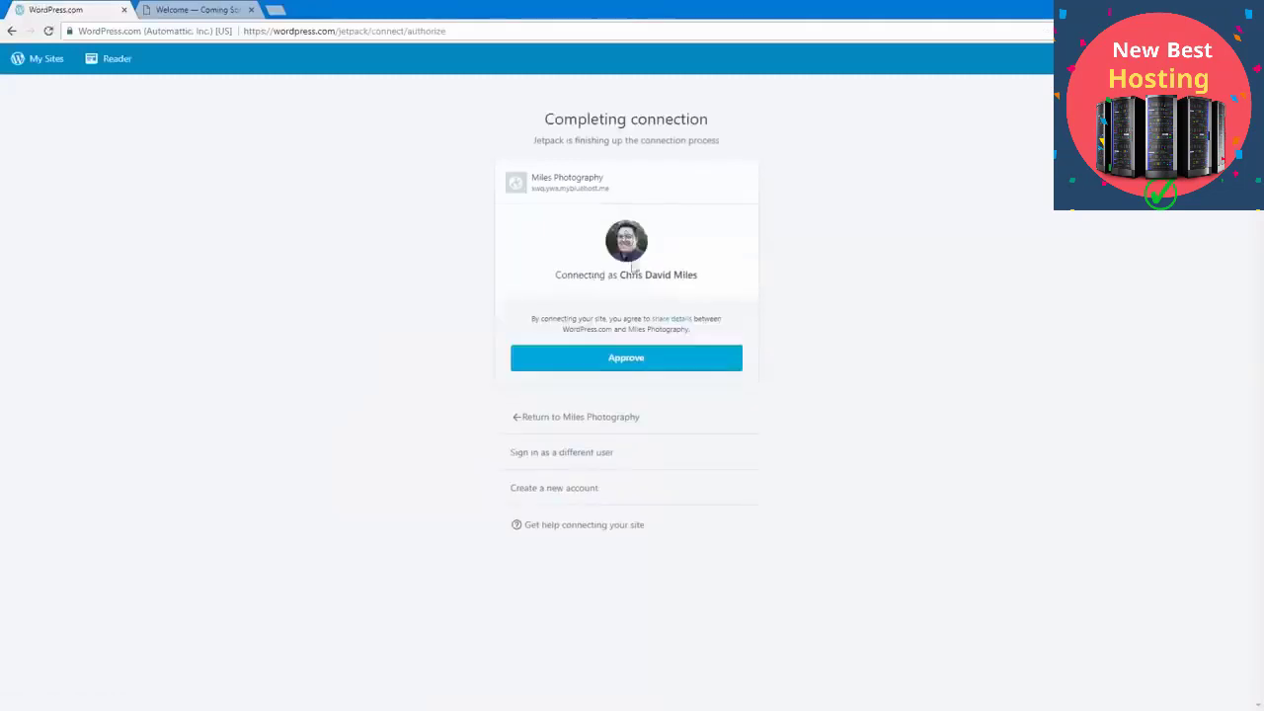
left_click(617, 359)
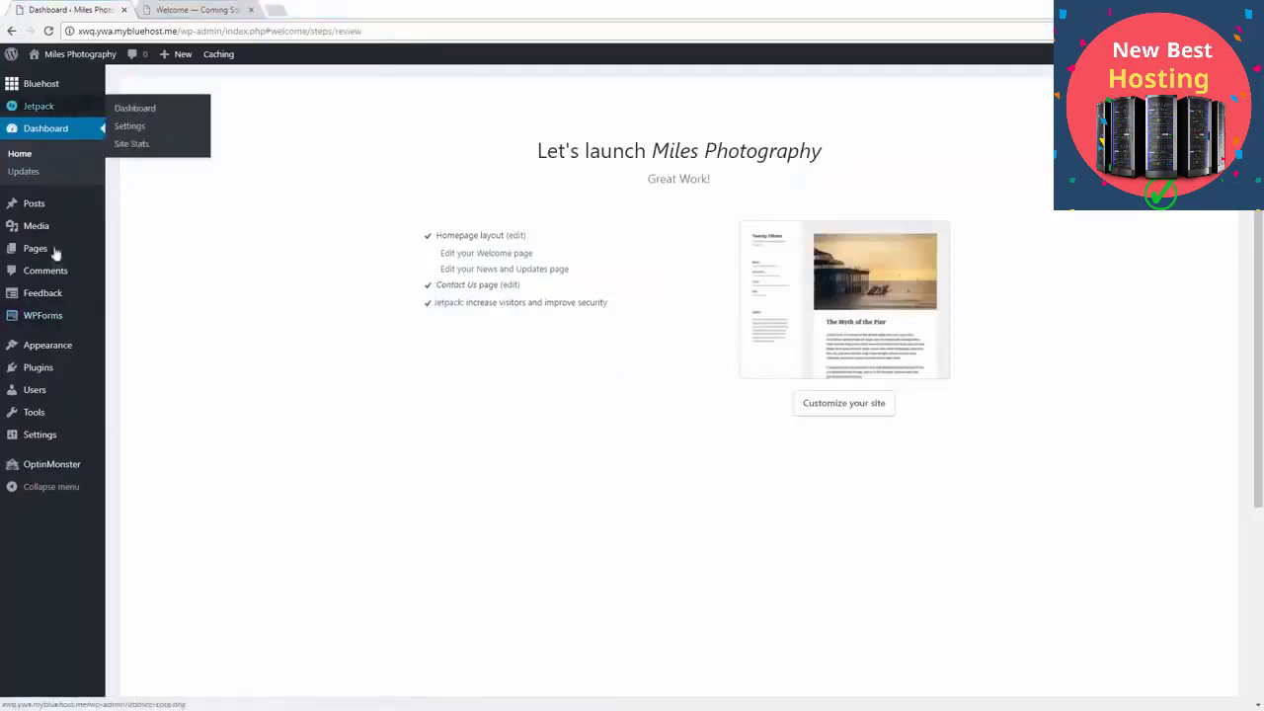
Step: Examine the Bluehost page of the WordPress admin, including its content, performance and hosting options and the site launch notice
left_click(70, 86)
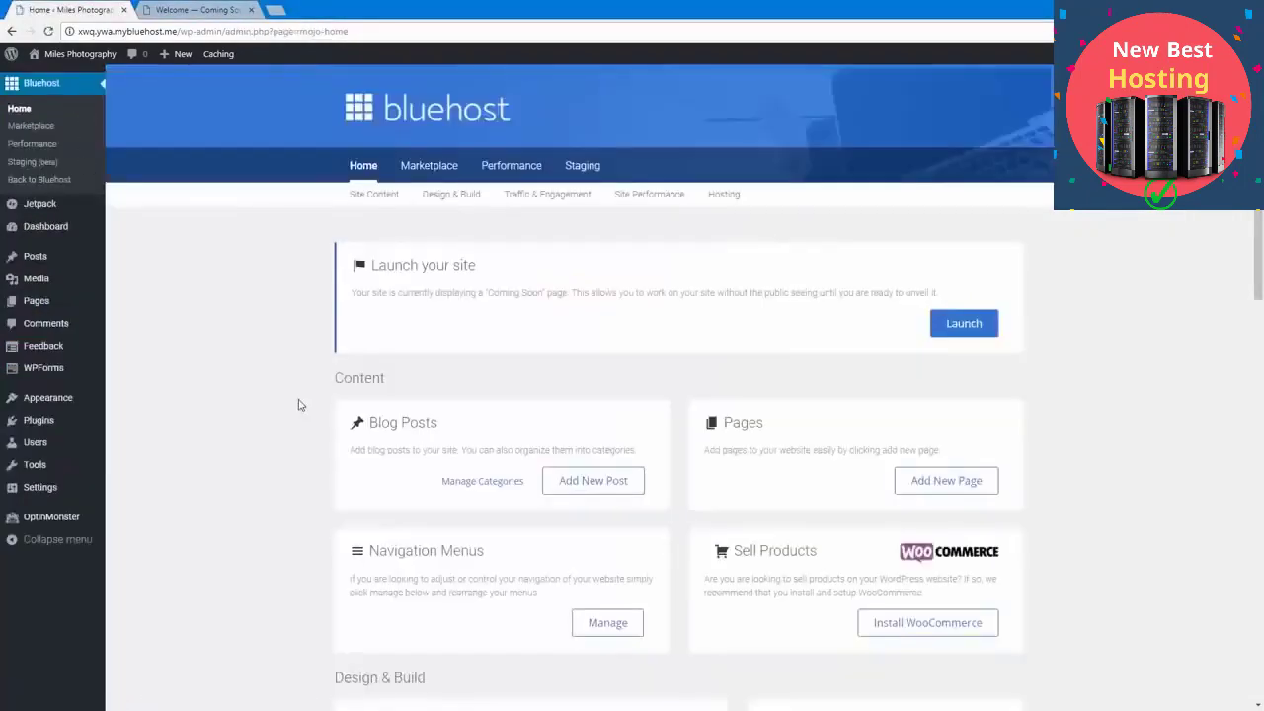
scroll(302, 405, "down", 5)
scroll(302, 405, "down", 7)
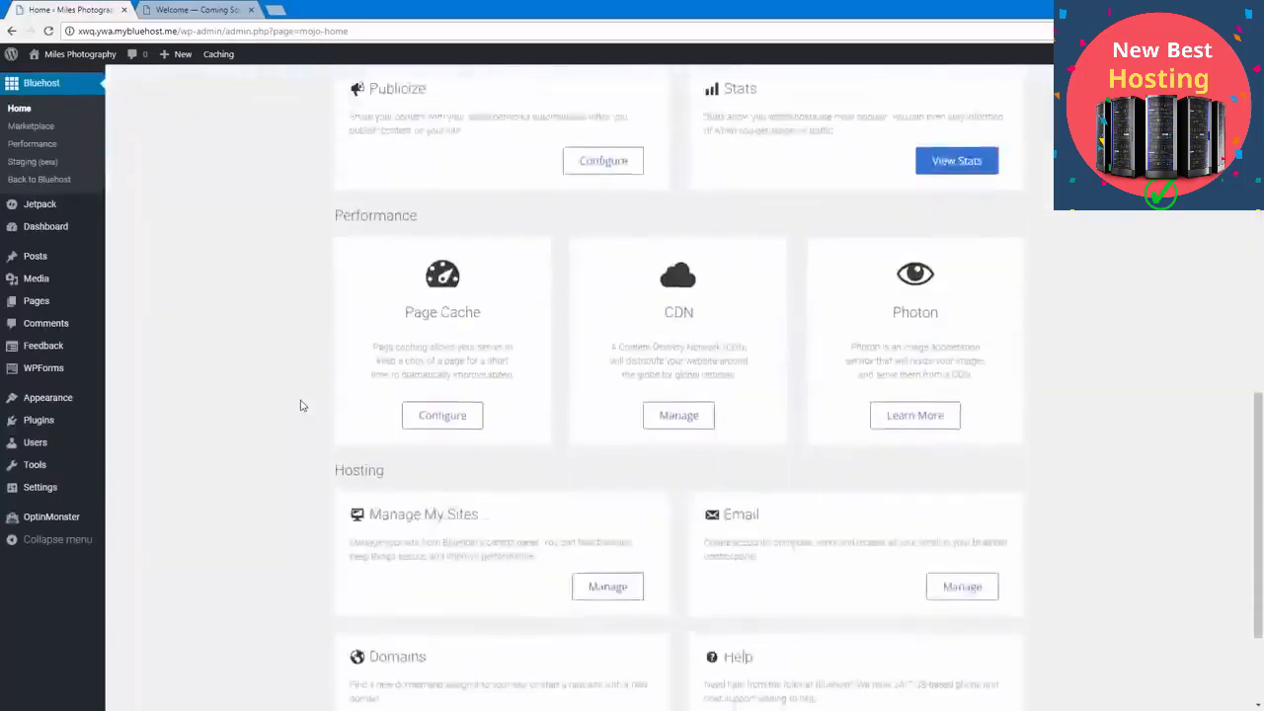
scroll(302, 405, "up", 5)
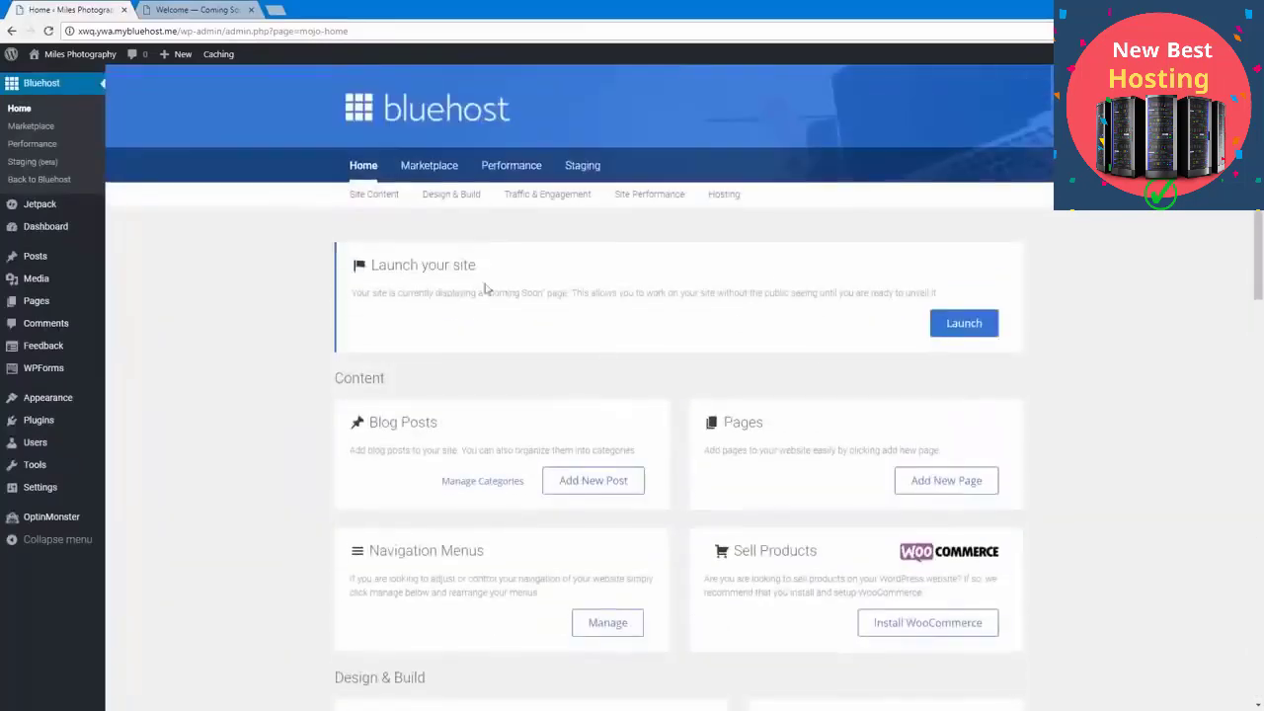
left_click_drag(379, 265, 940, 292)
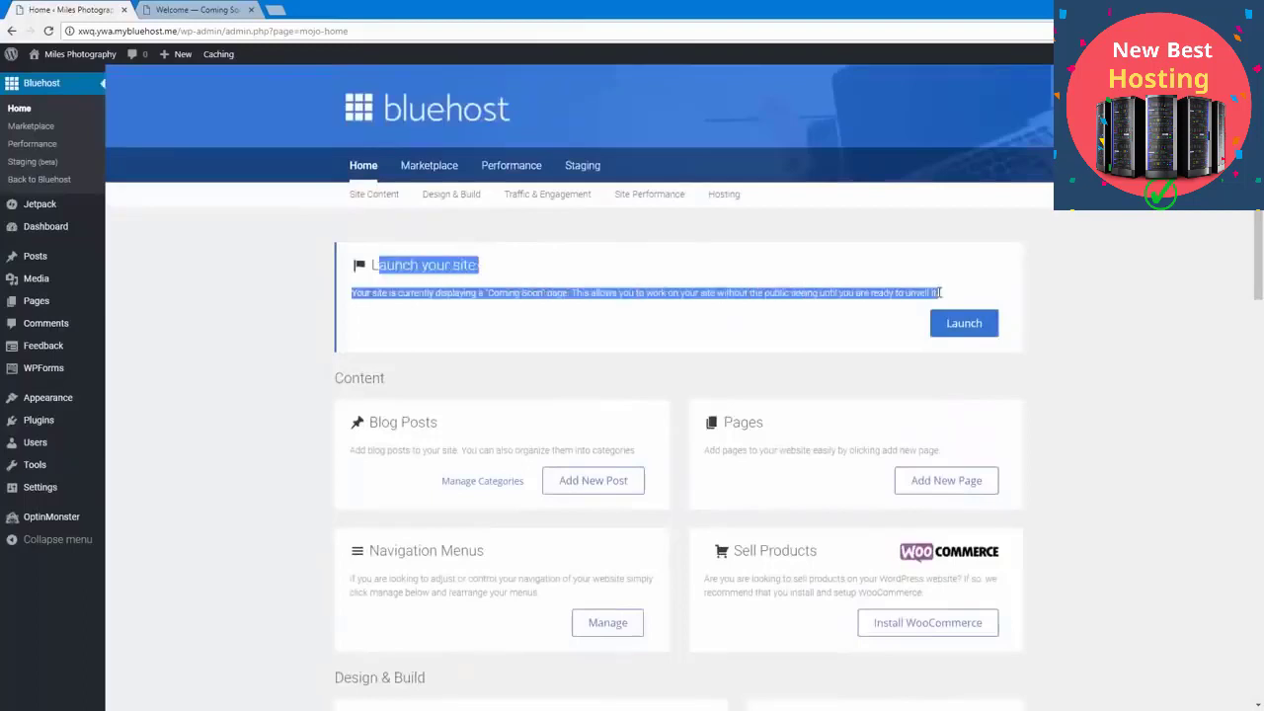
left_click(941, 292)
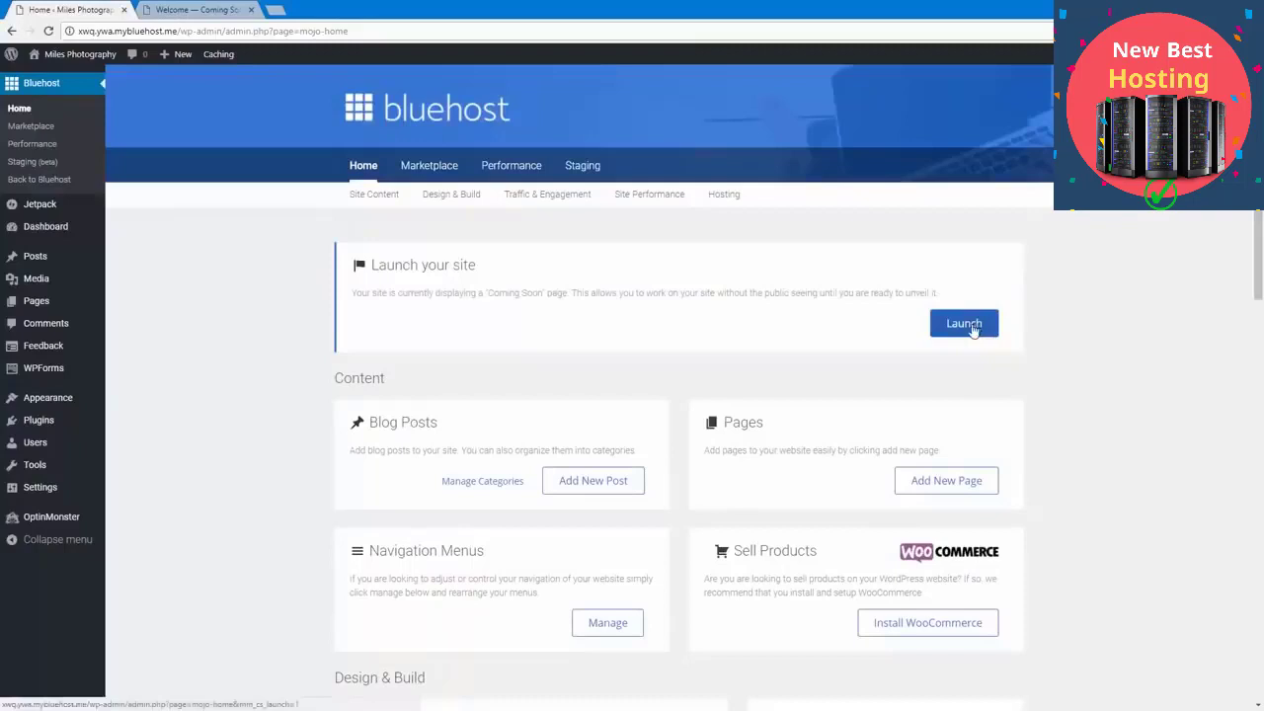
Step: Compare the site's public Coming Soon page with its logged-in view in separate browser tabs, and close the extra tab
left_click(195, 10)
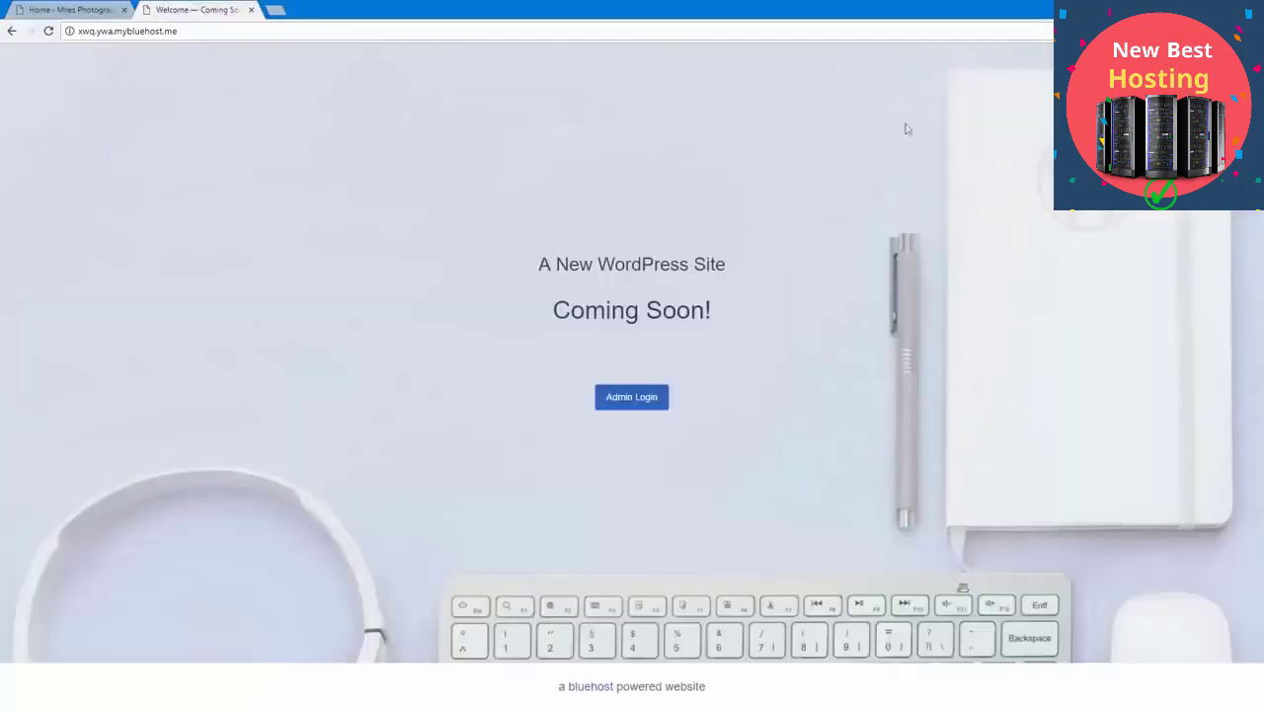
left_click(86, 8)
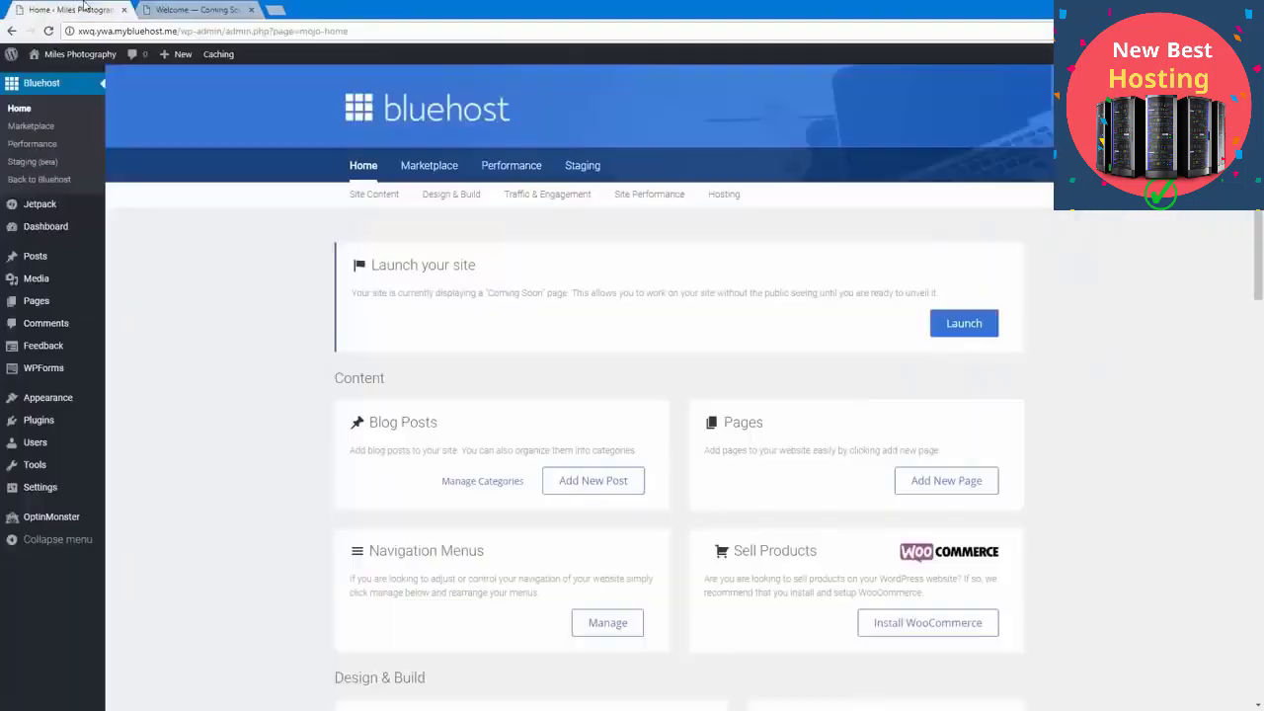
middle_click(79, 55)
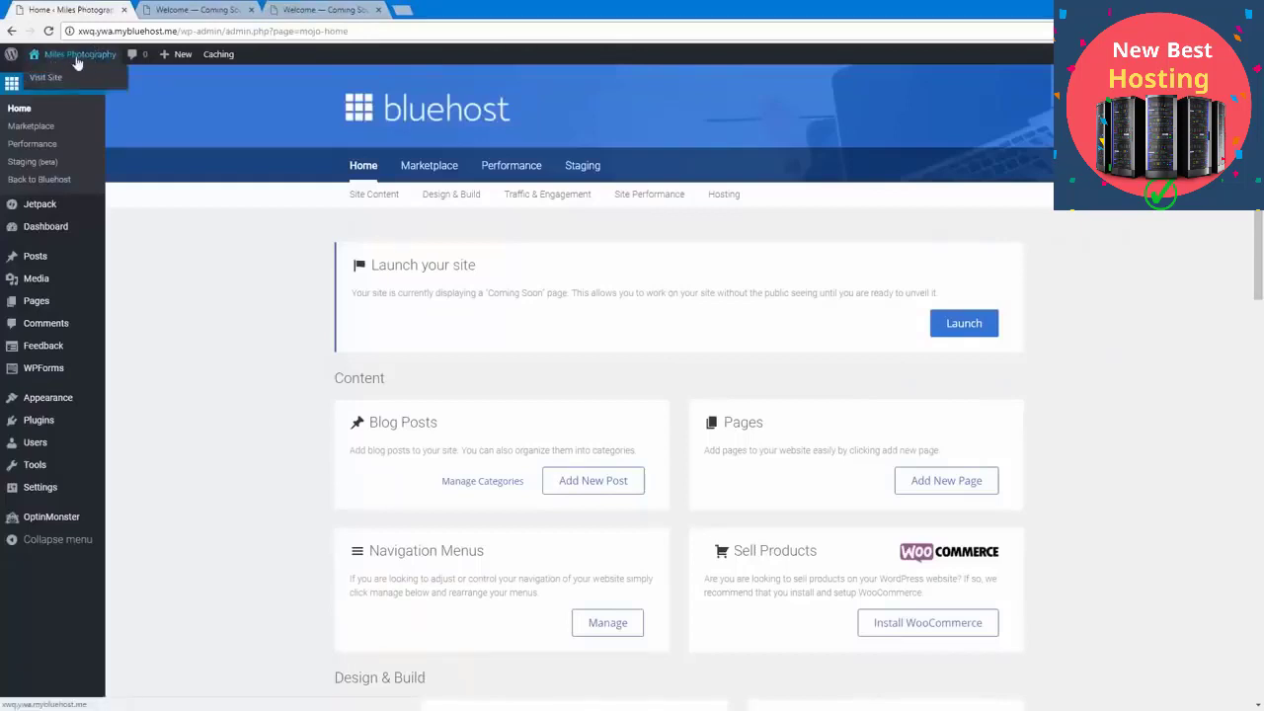
left_click(158, 8)
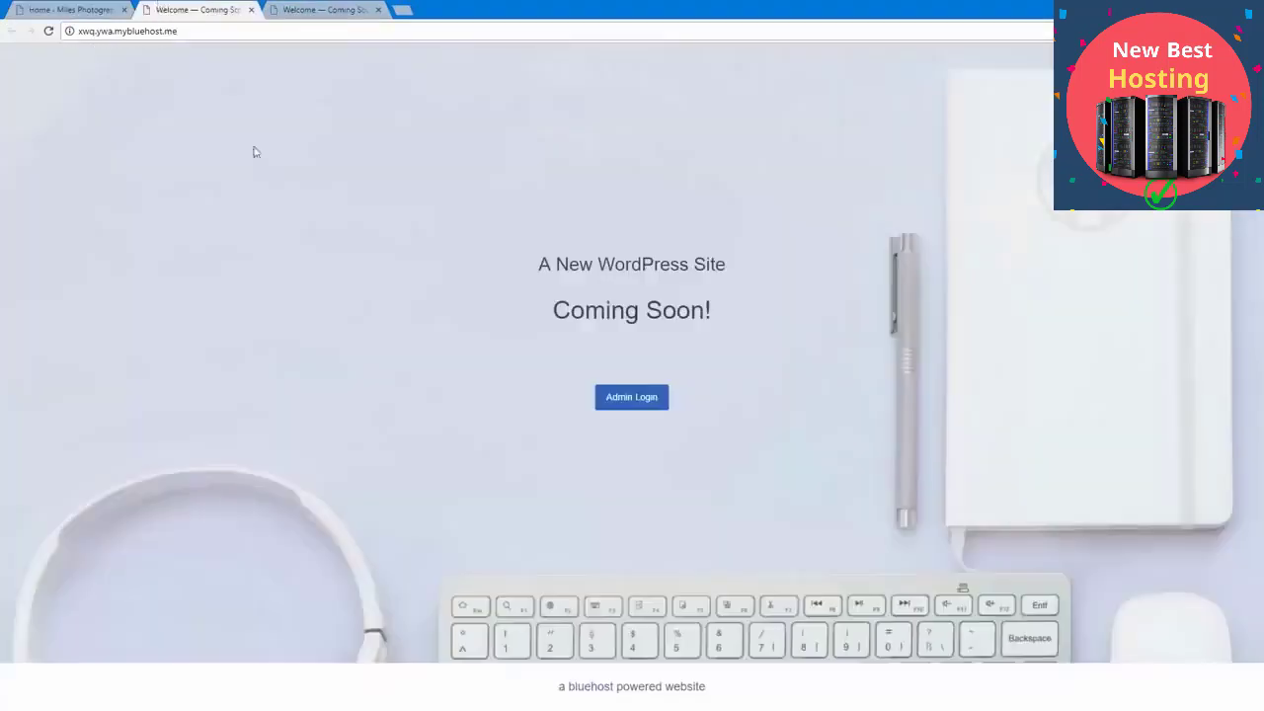
key("F5")
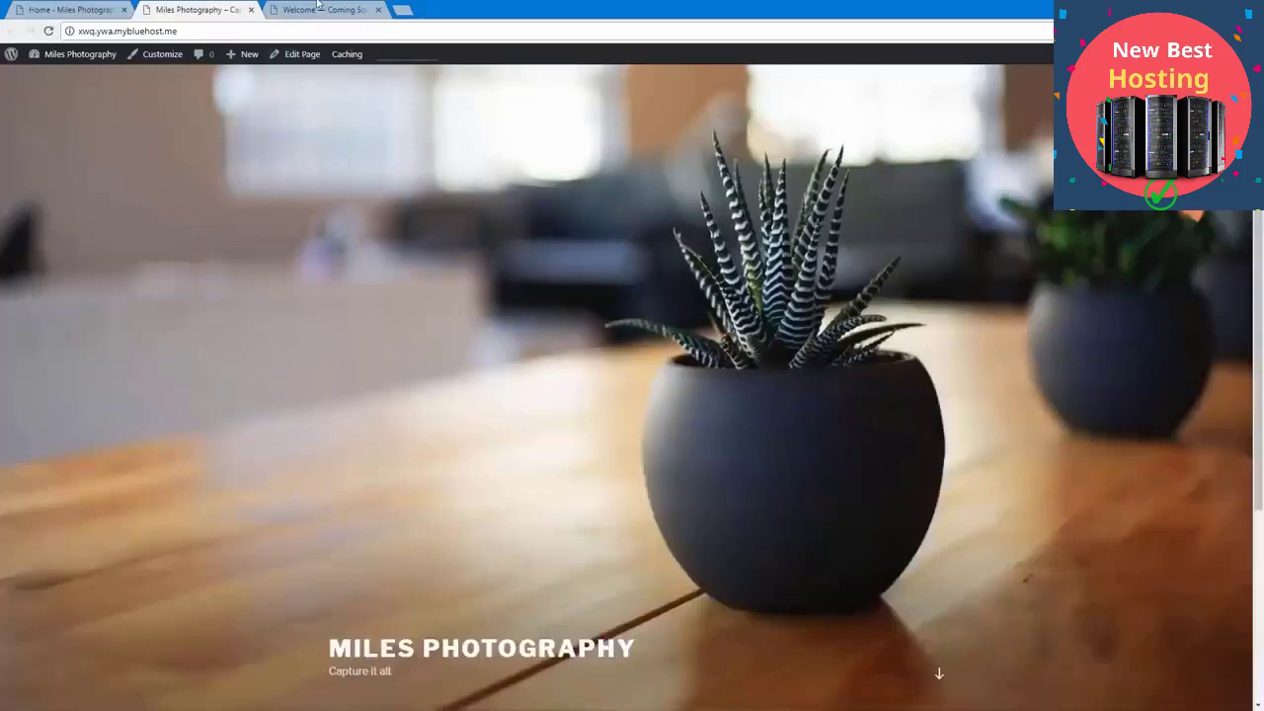
left_click(319, 7)
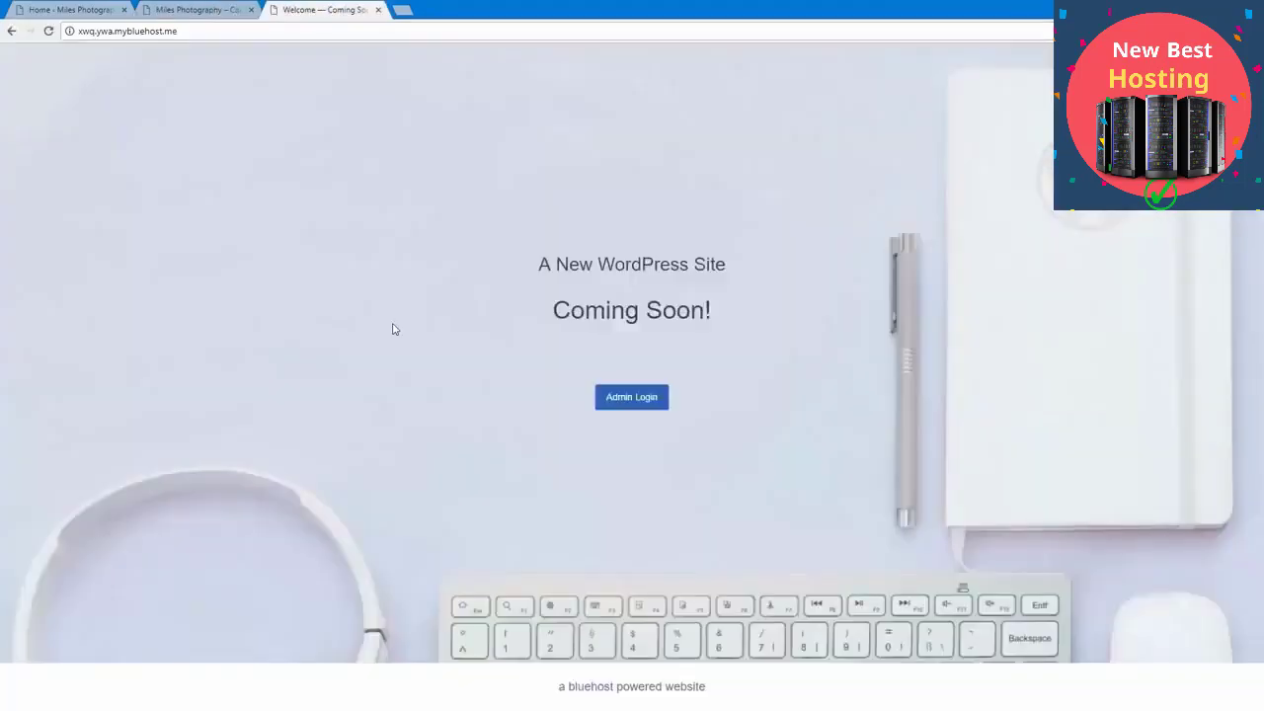
key("ctrl+w")
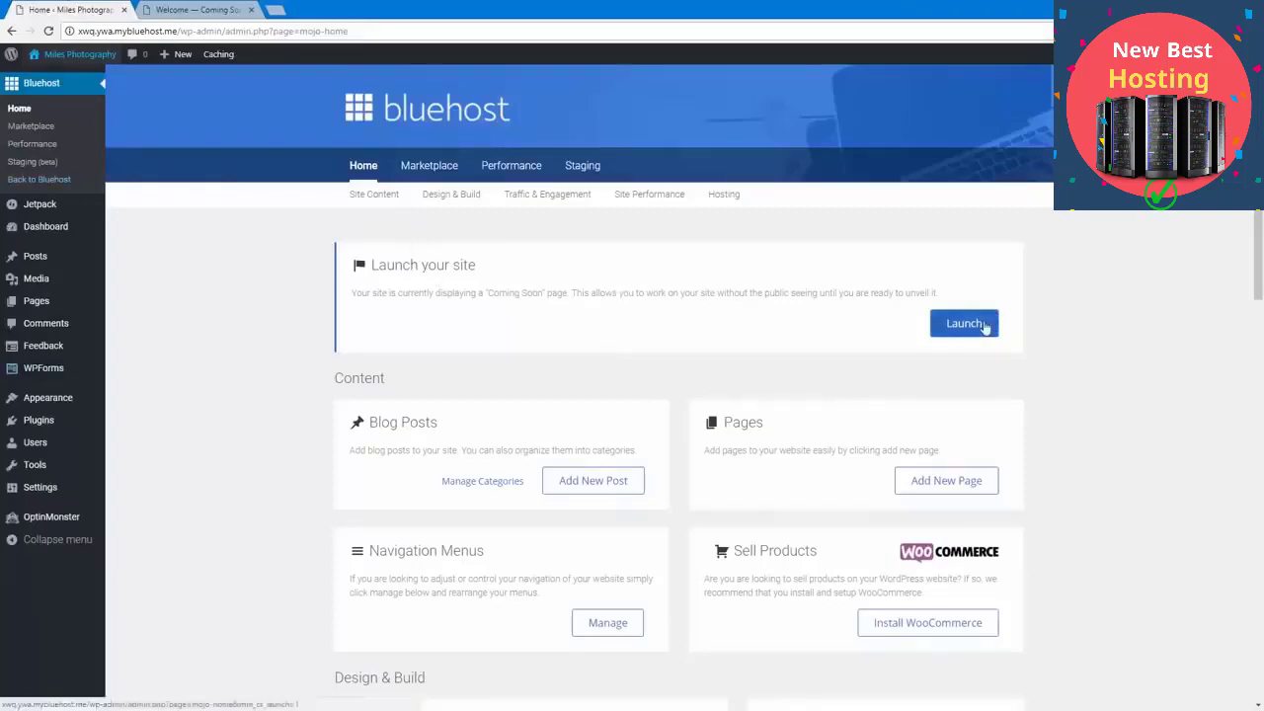
Step: Return to the dashboard's launch setup and submit the business's street address, city, state and ZIP code
left_click(67, 225)
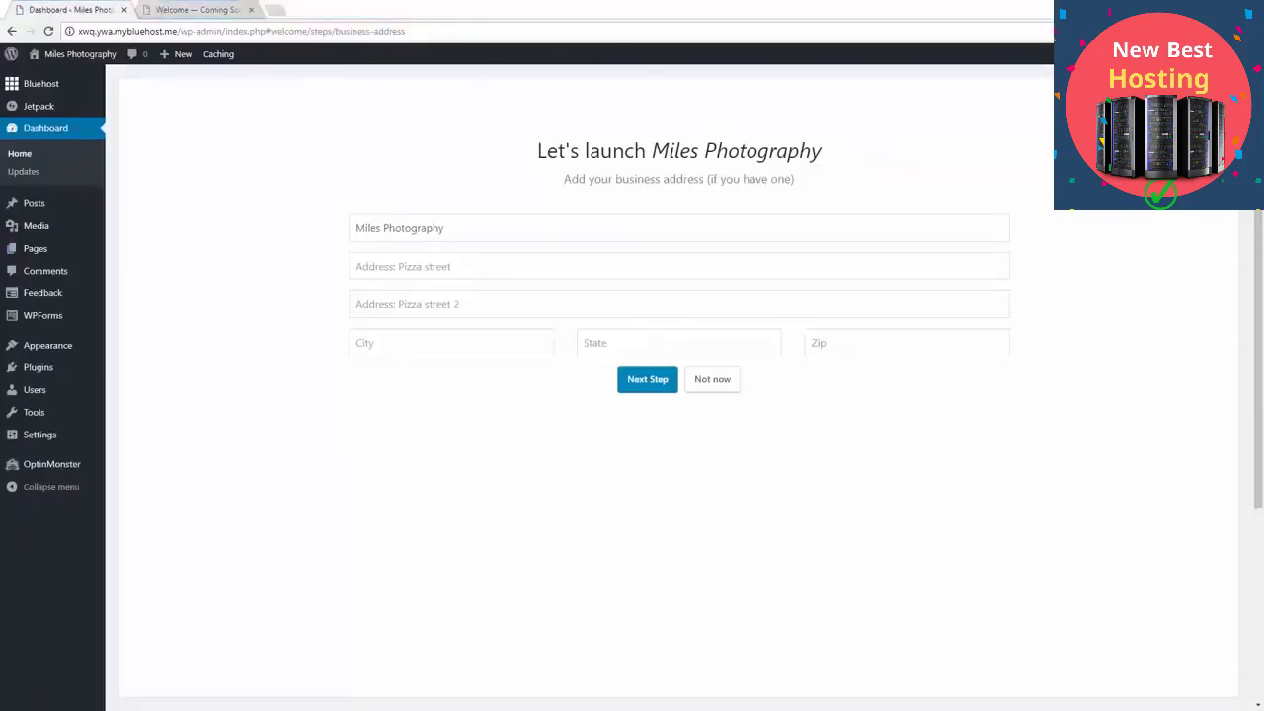
left_click(494, 270)
type("123 Cherry St.")
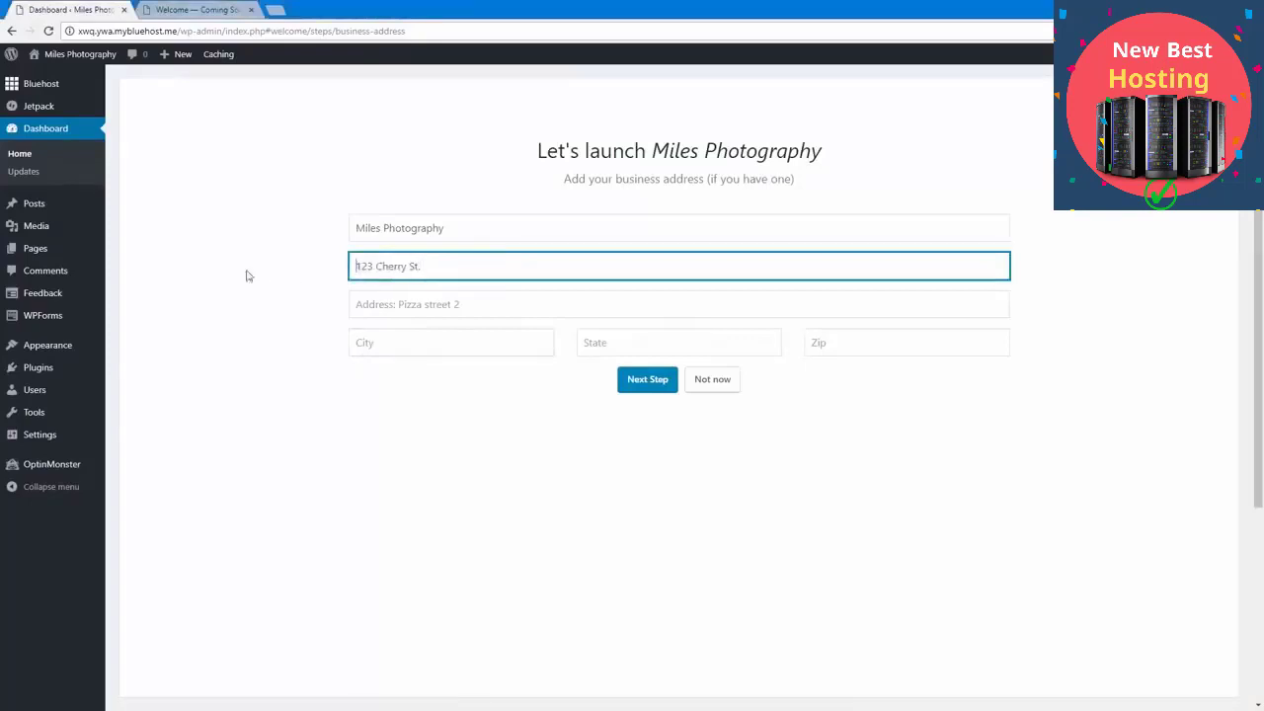
left_click(379, 336)
type("Provo")
key("Tab")
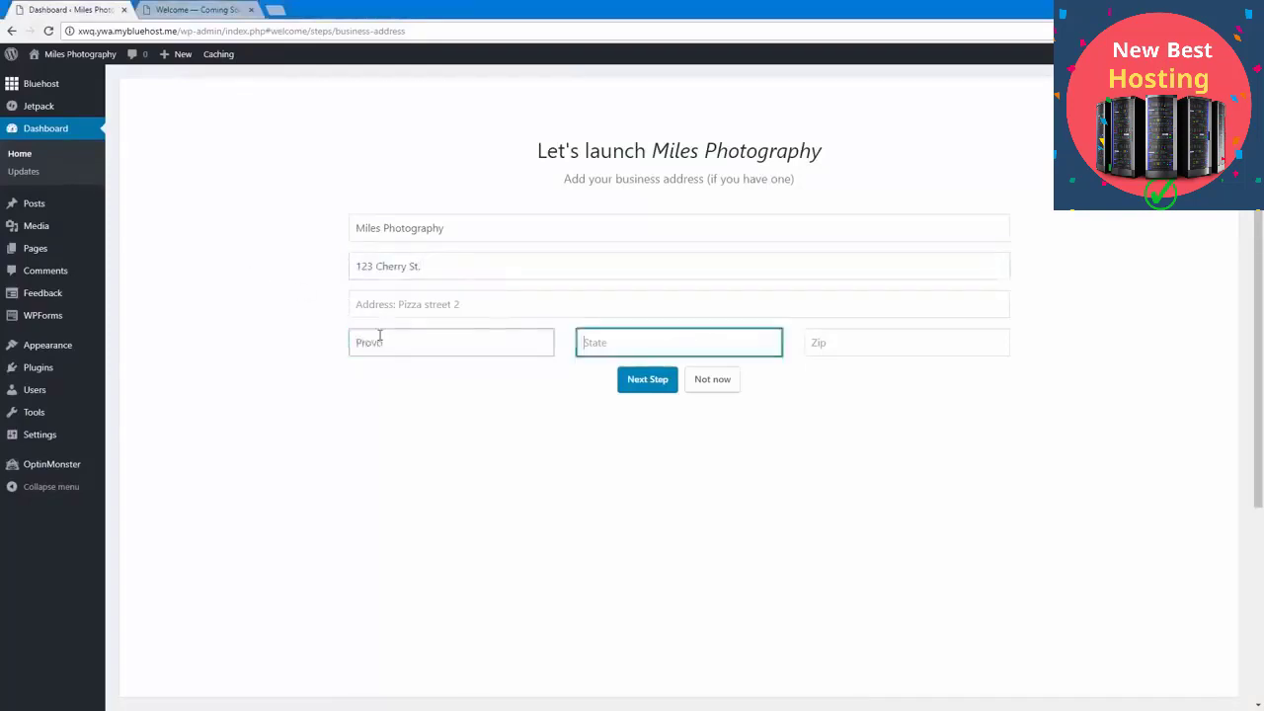
type("UT")
key("Tab")
type("84604")
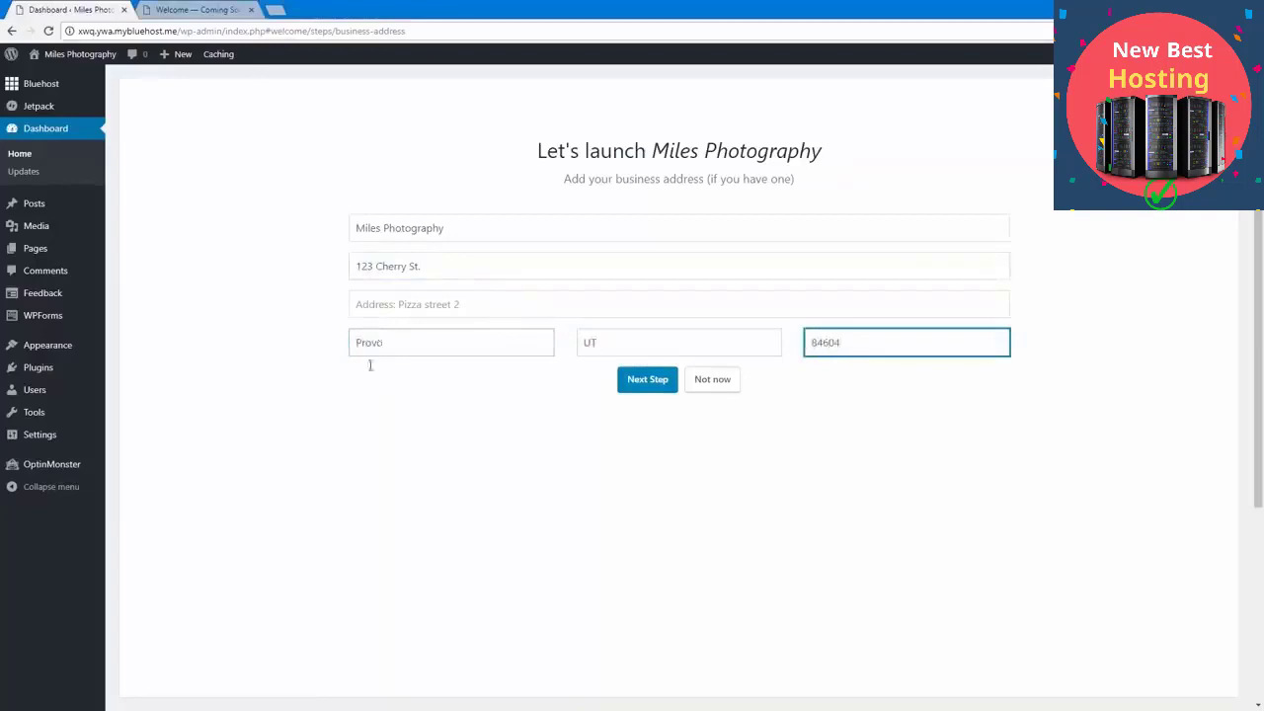
left_click(633, 380)
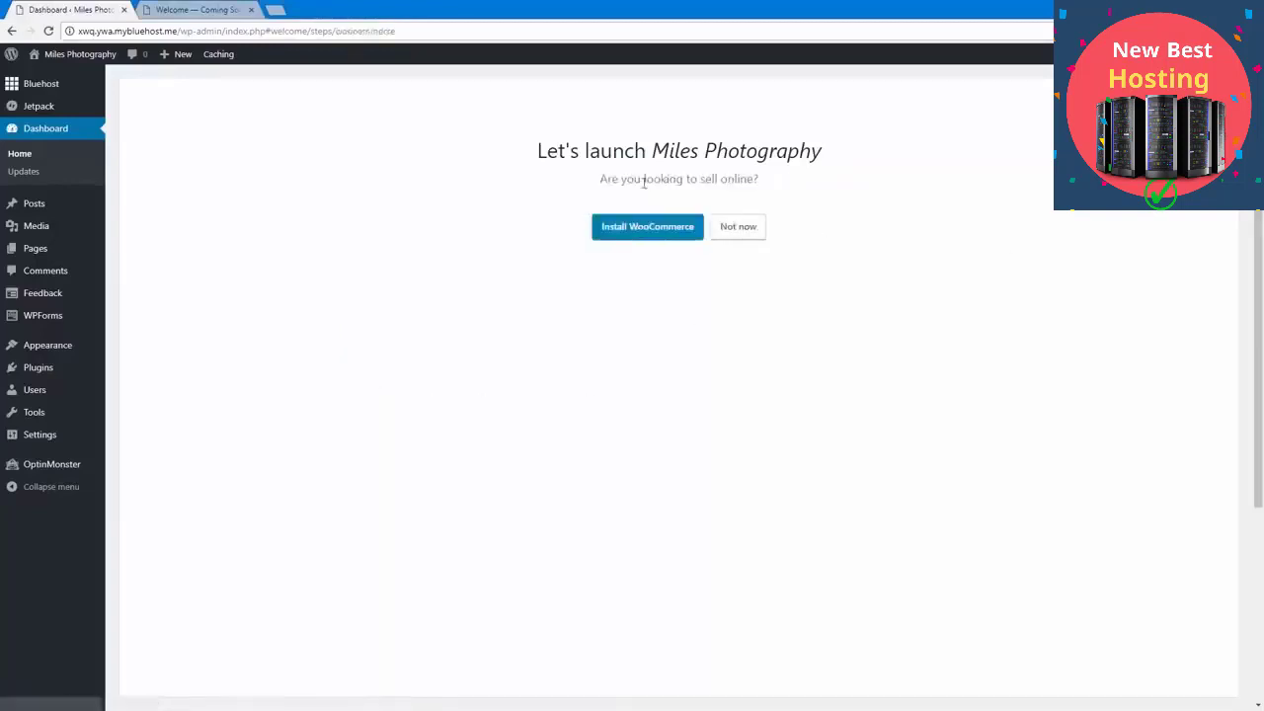
Step: Decline the WooCommerce installation in the launch setup by choosing not to sell online now
left_click_drag(595, 179, 784, 172)
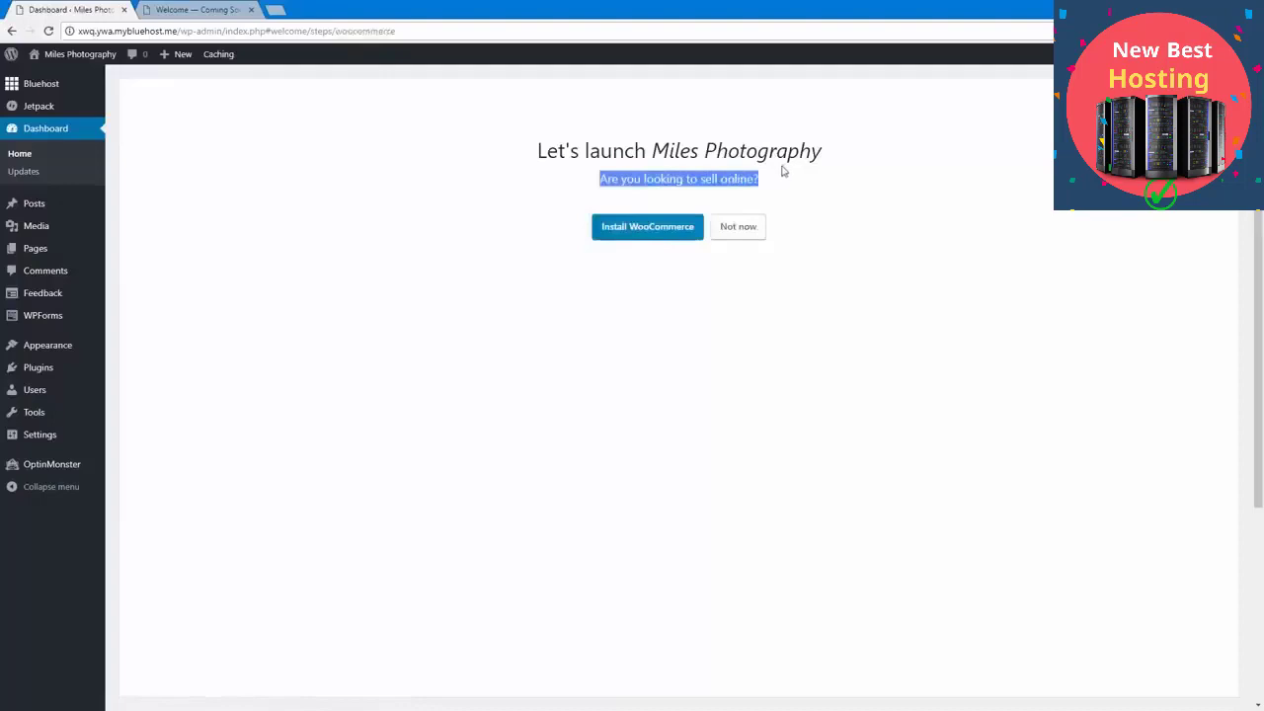
left_click(773, 175)
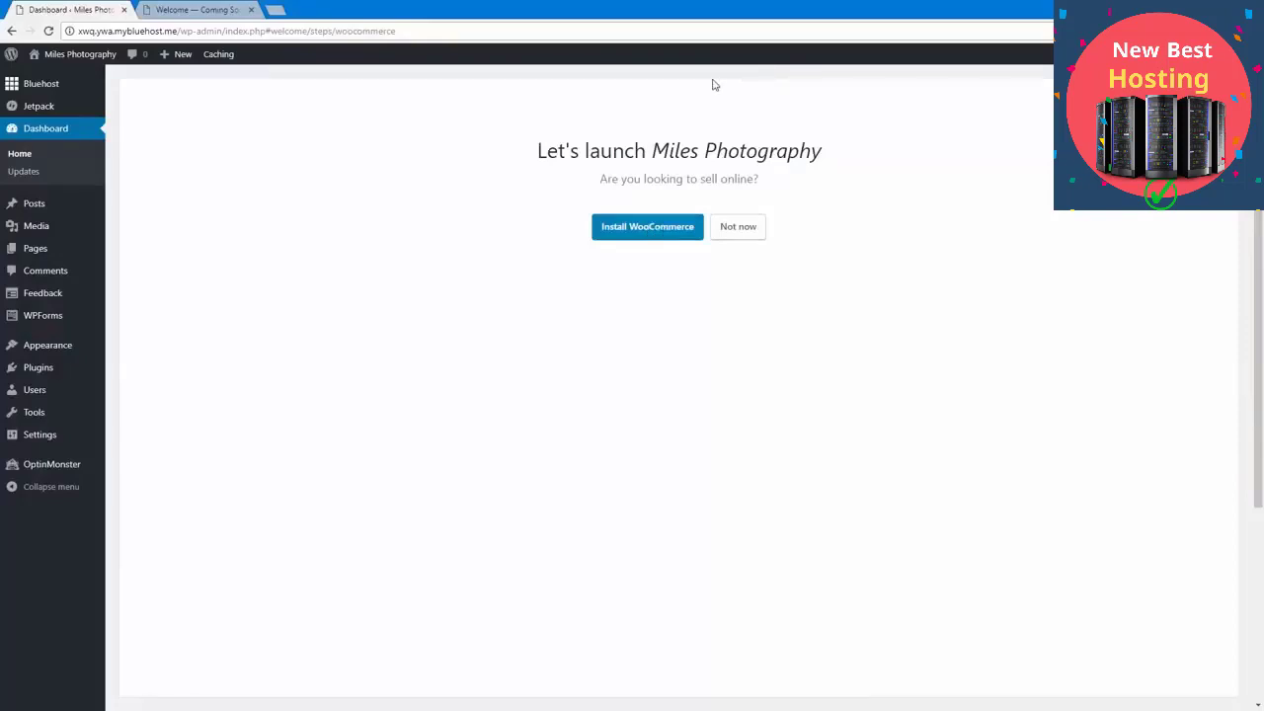
left_click(720, 235)
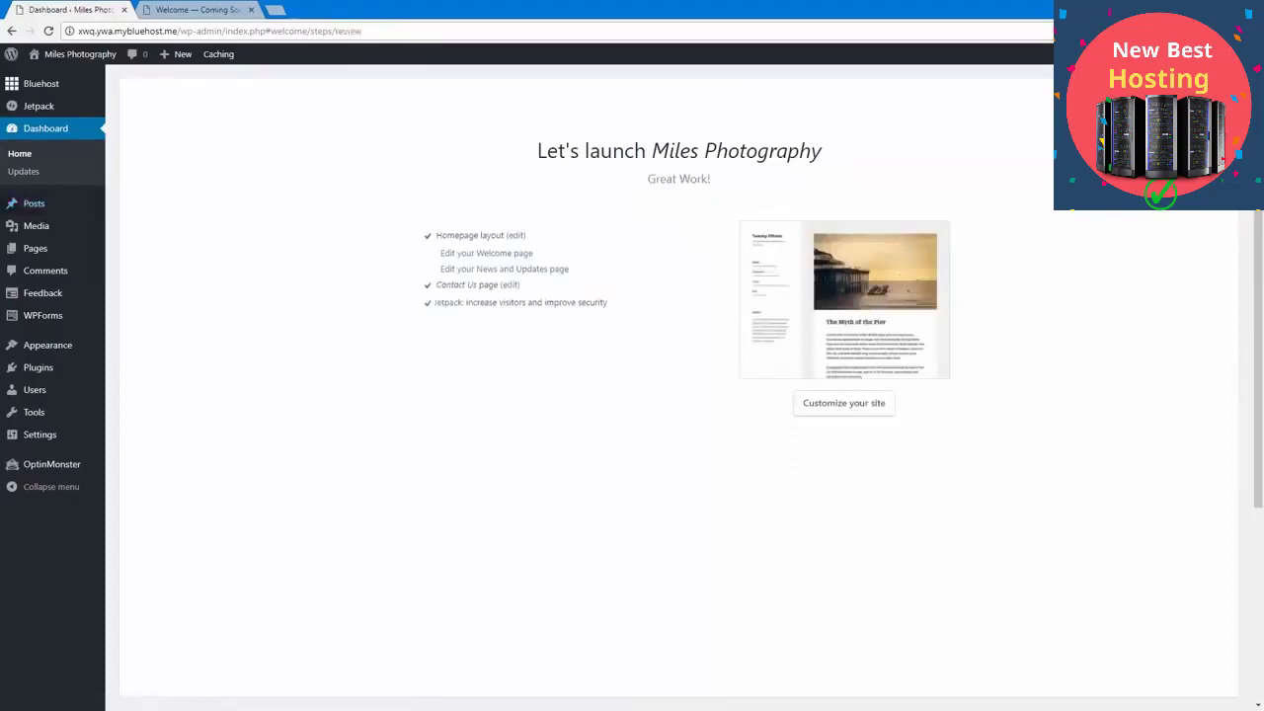
Step: Replace the Home page's placeholder text with the copied photographer introduction inviting visitors to get in touch, and update the page
left_click(65, 202)
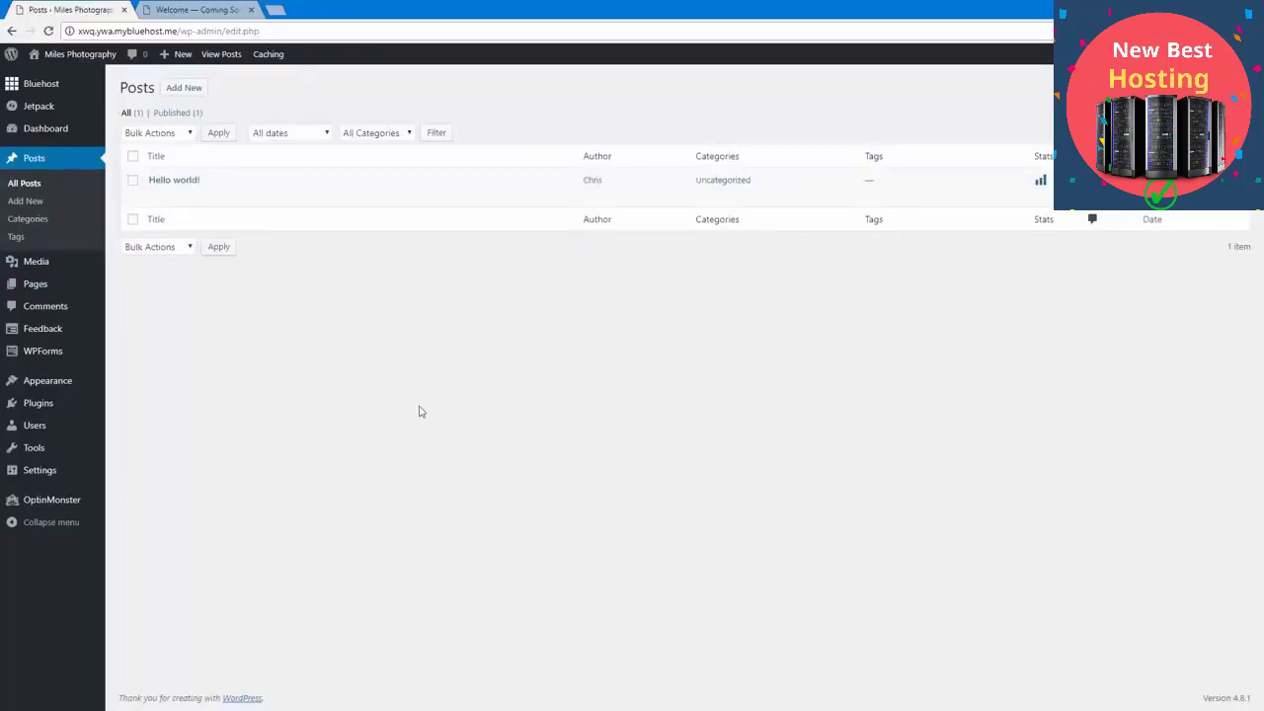
left_click(54, 296)
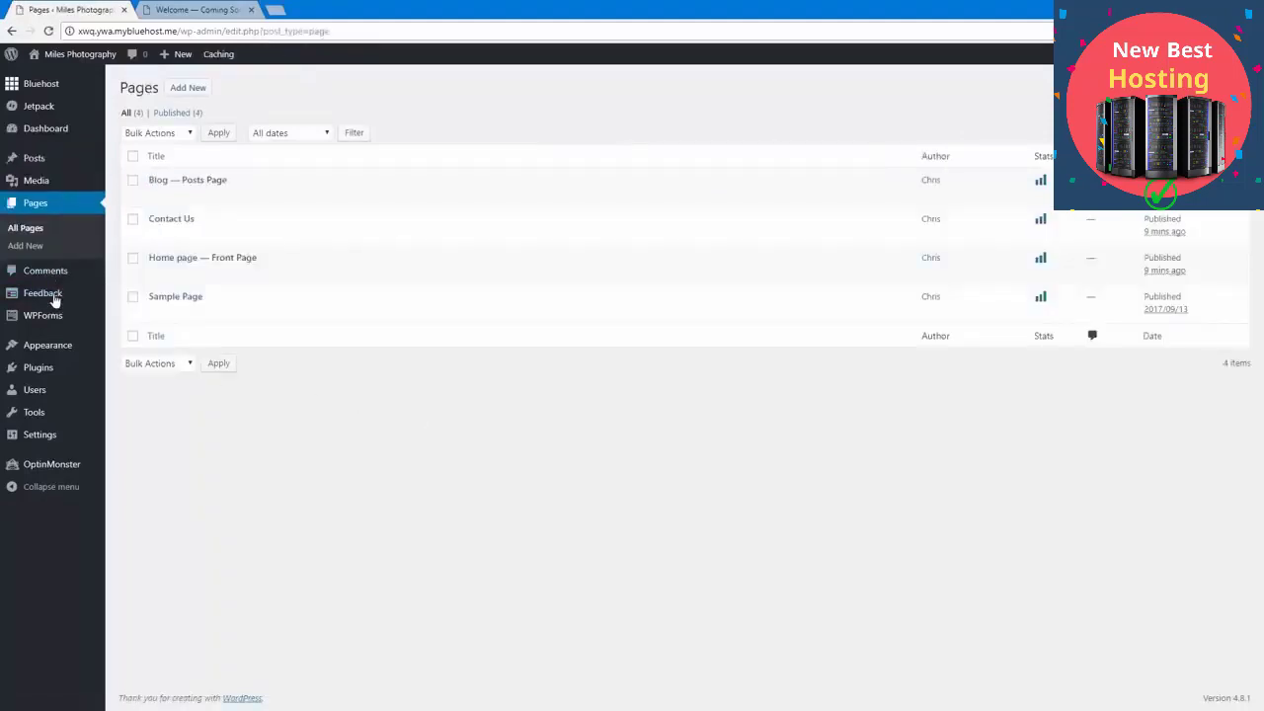
left_click(168, 266)
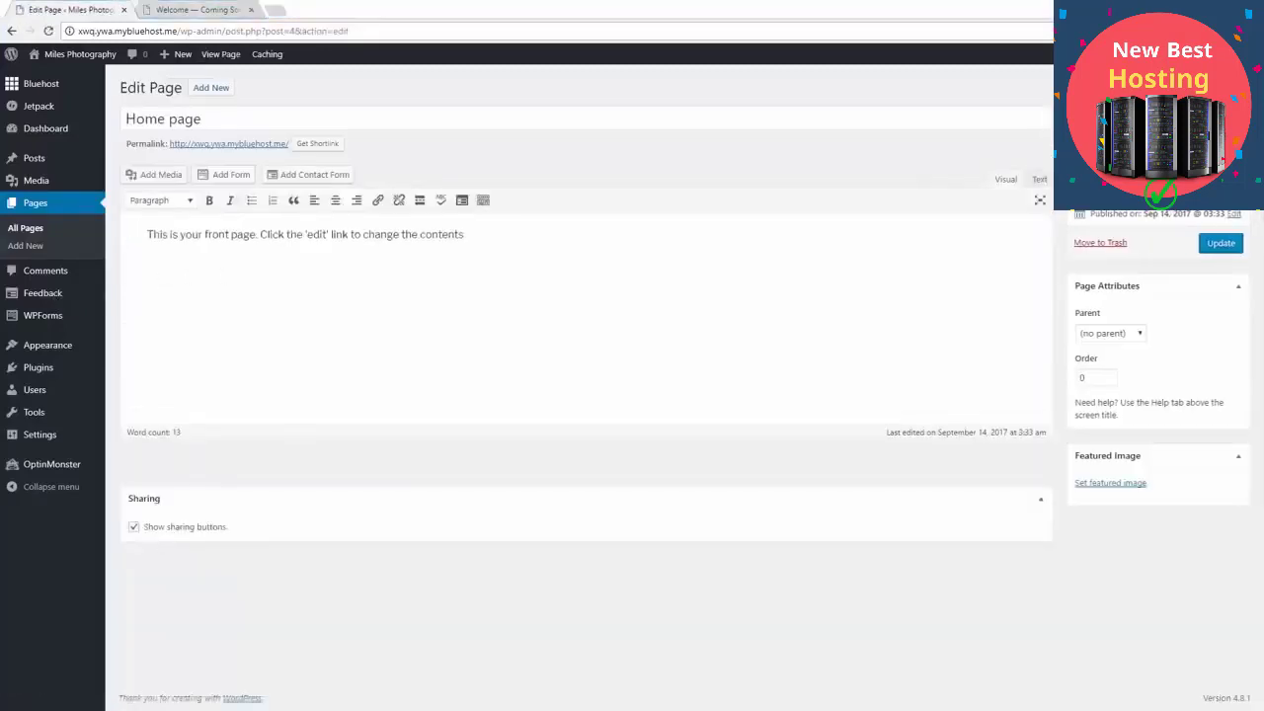
left_click(301, 292)
key("ctrl+a")
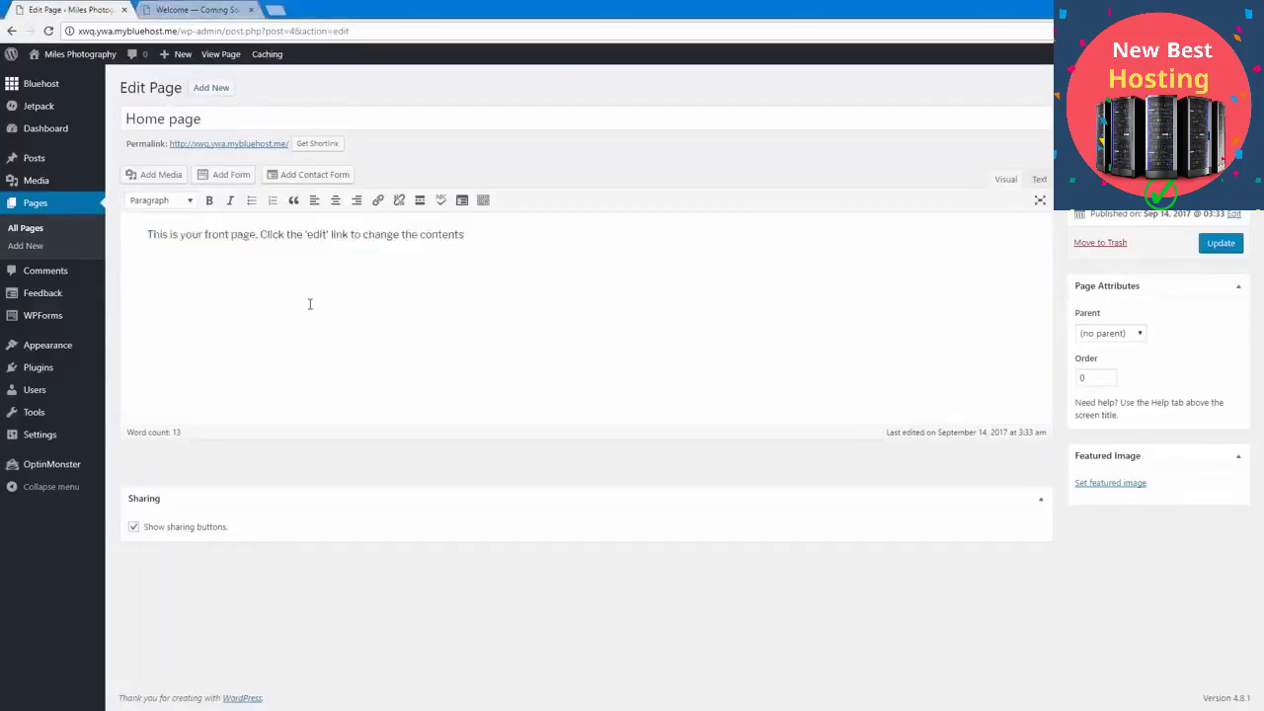
key("ctrl+v")
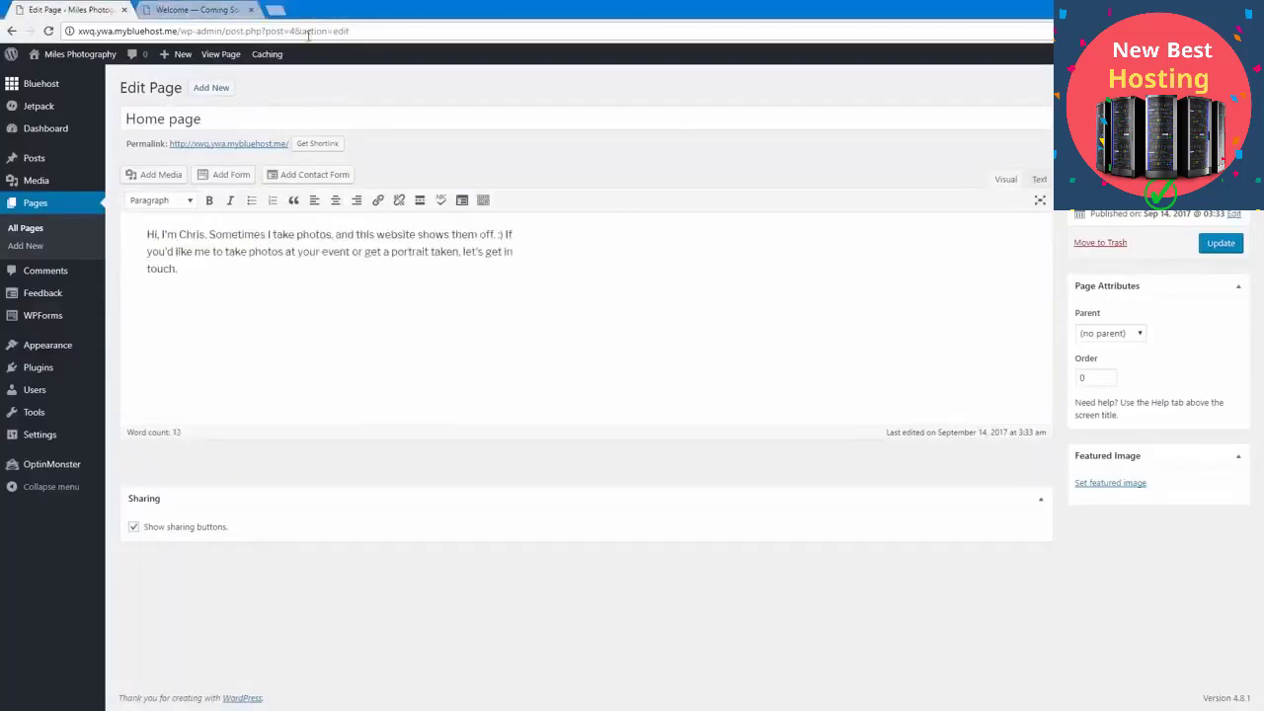
left_click(1221, 243)
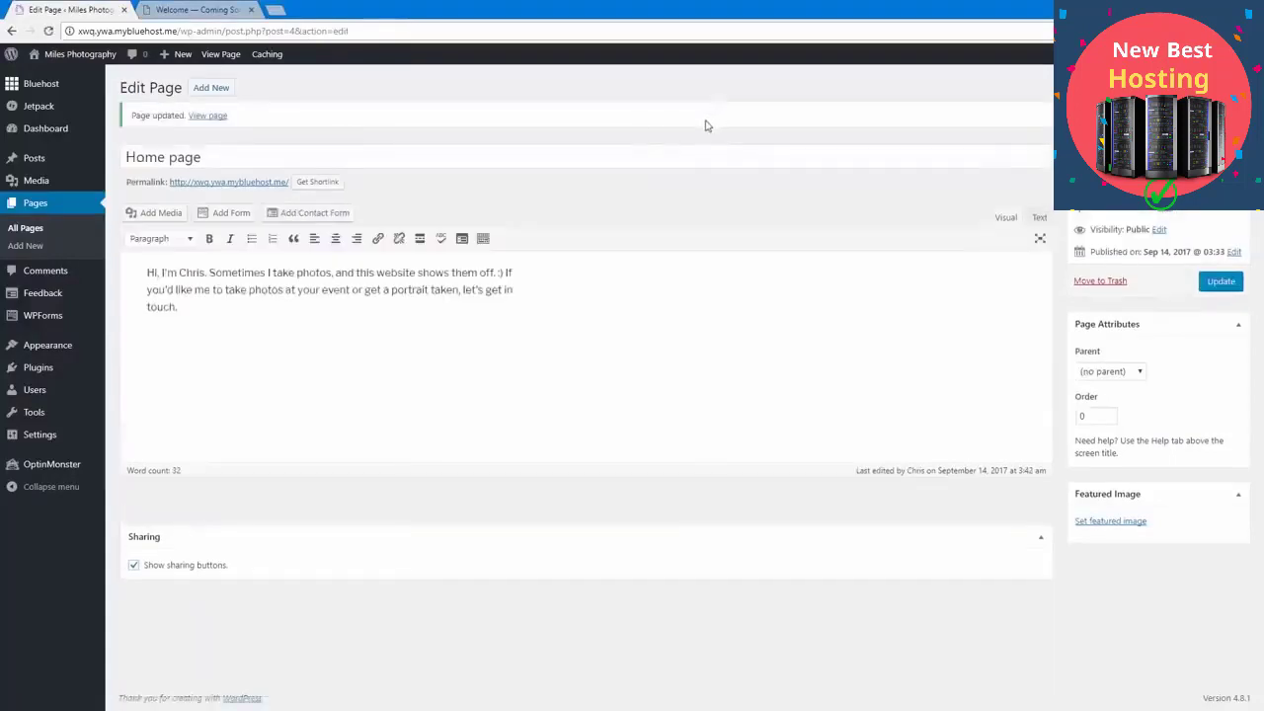
Step: Open the Contact Us page for editing and change its title to "Contact Me"
left_click(43, 208)
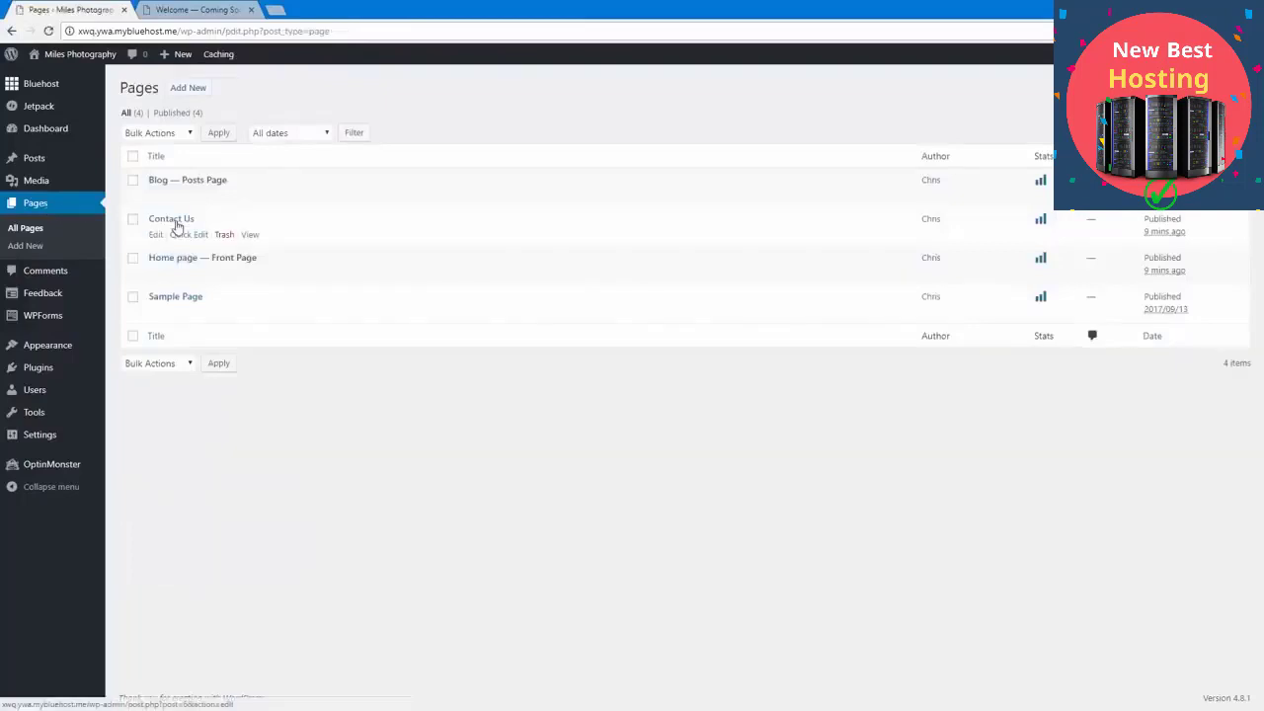
left_click(173, 219)
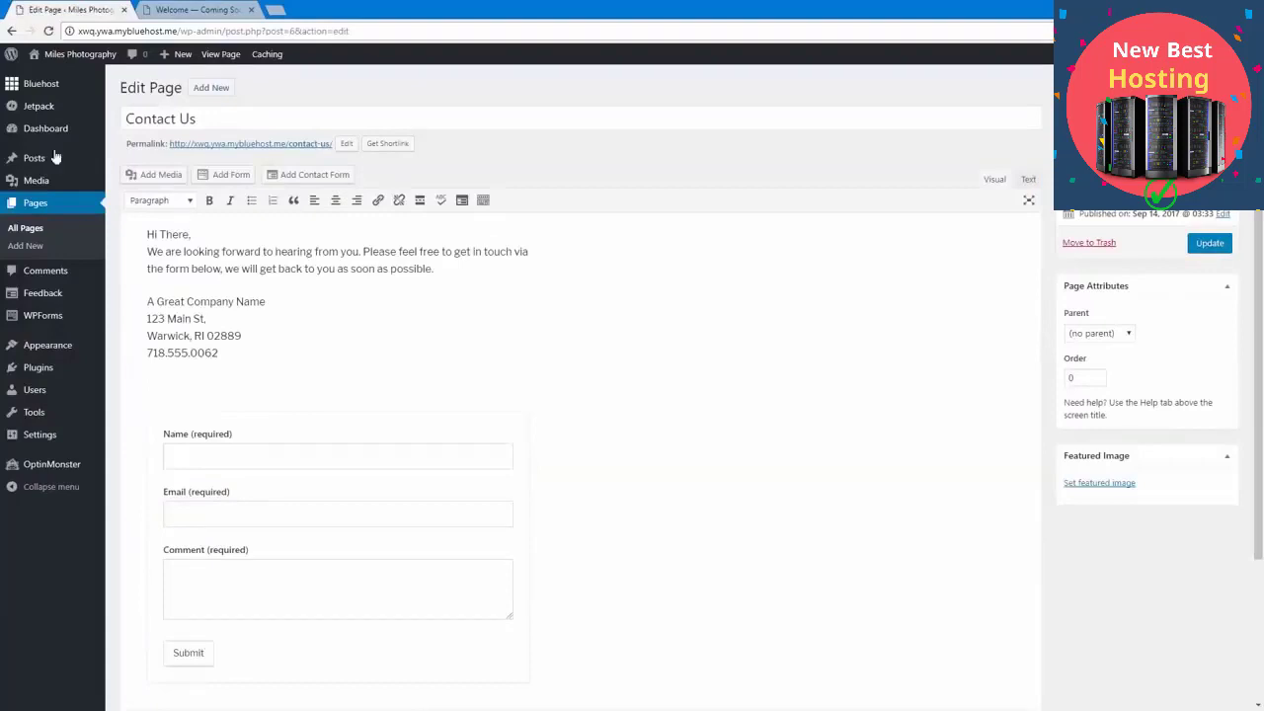
double_click(188, 119)
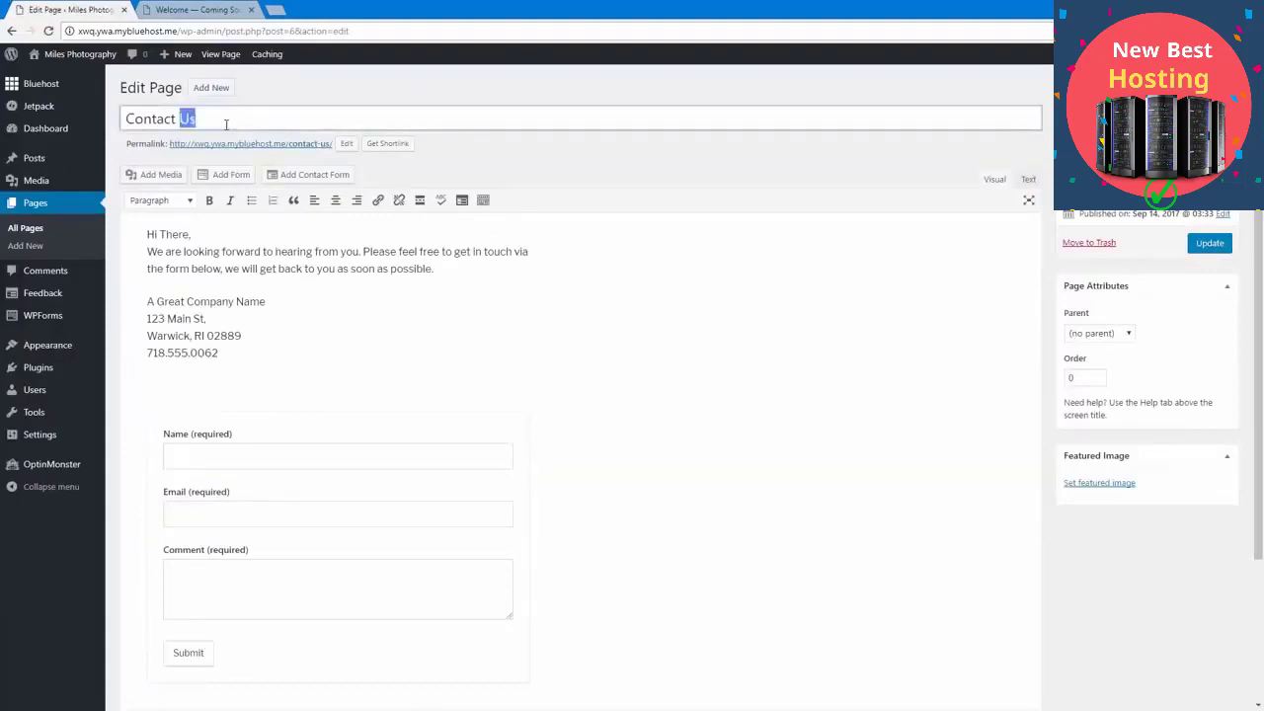
type("Me")
left_click(458, 175)
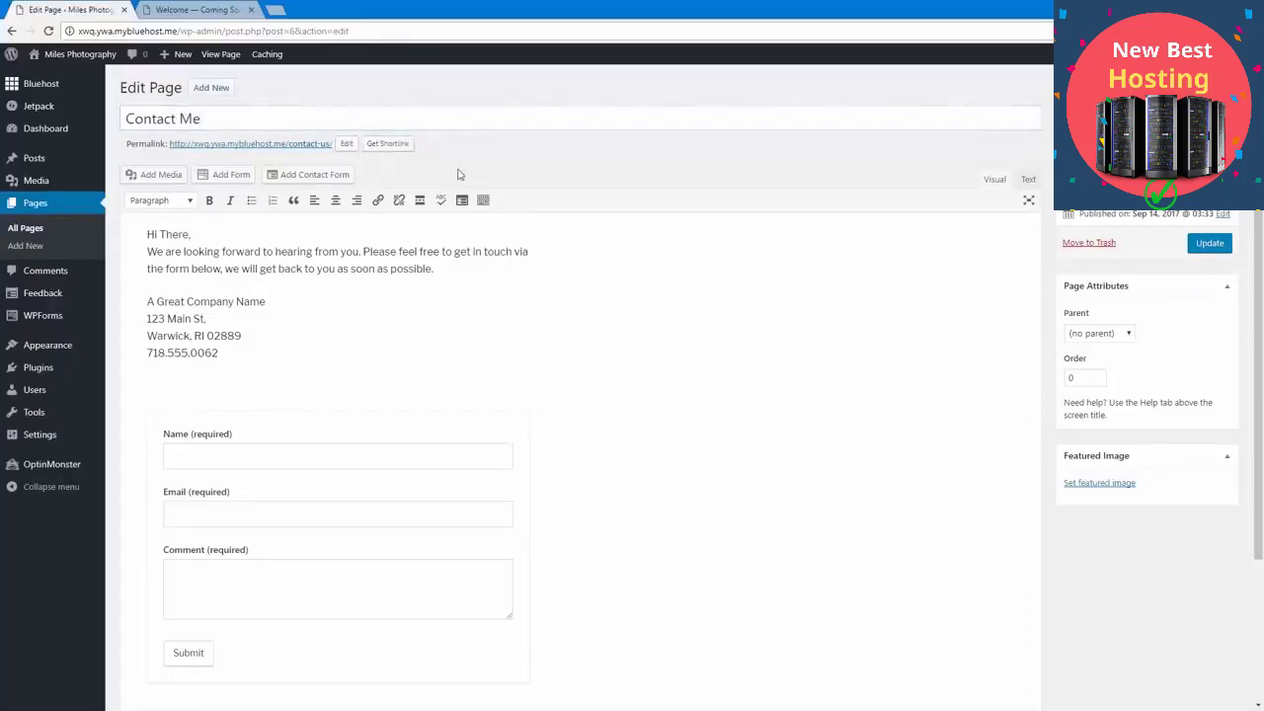
Step: Shorten the contact page's permalink slug to "contact"
left_click(347, 145)
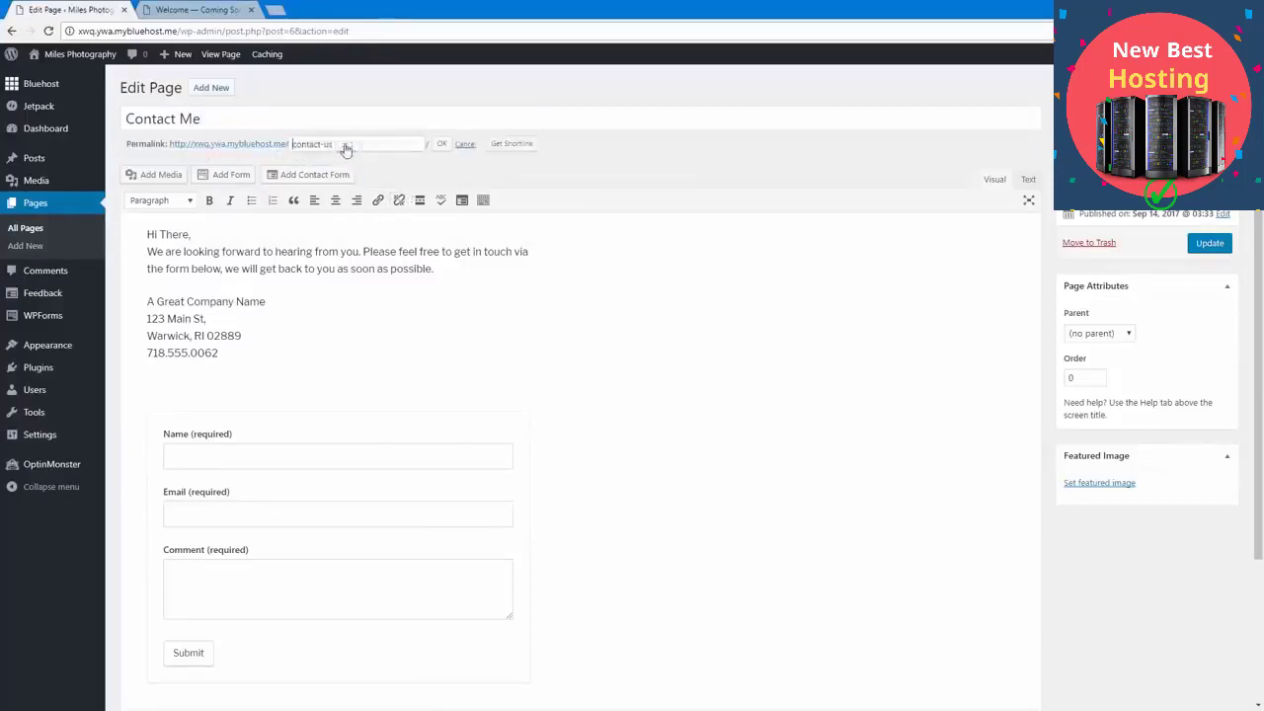
left_click_drag(321, 146, 428, 146)
key("BackSpace")
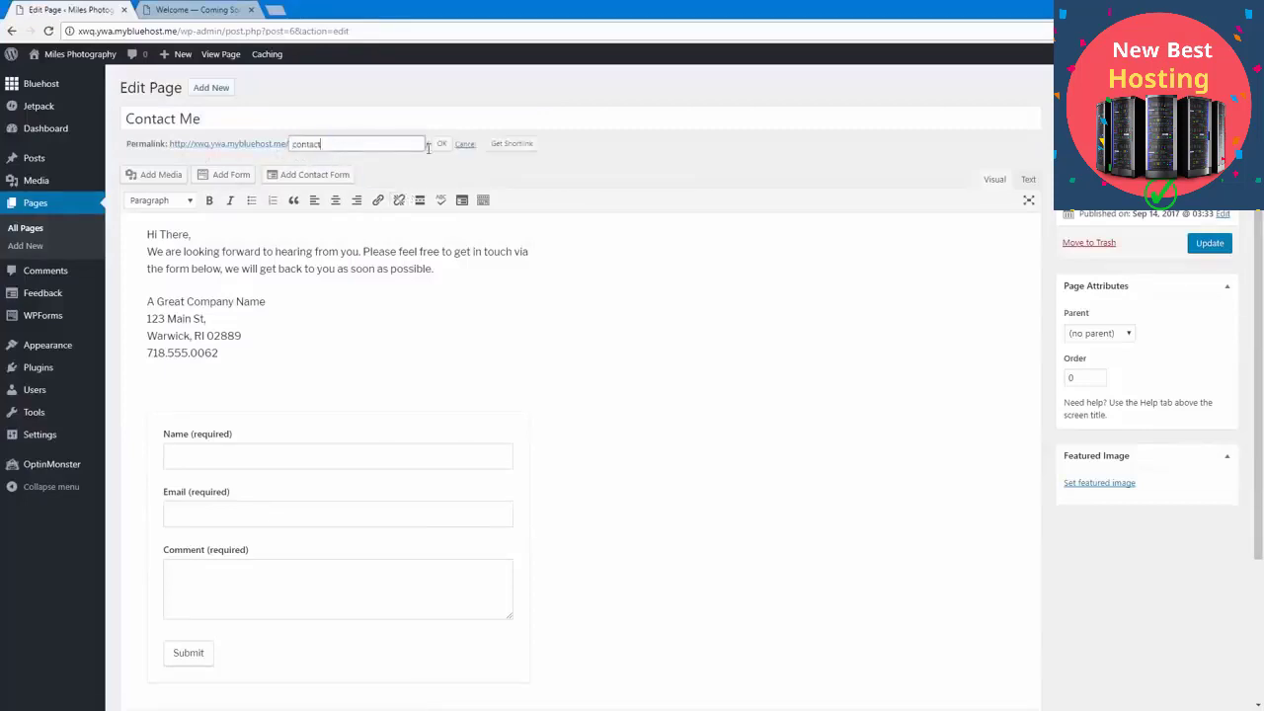
left_click(441, 144)
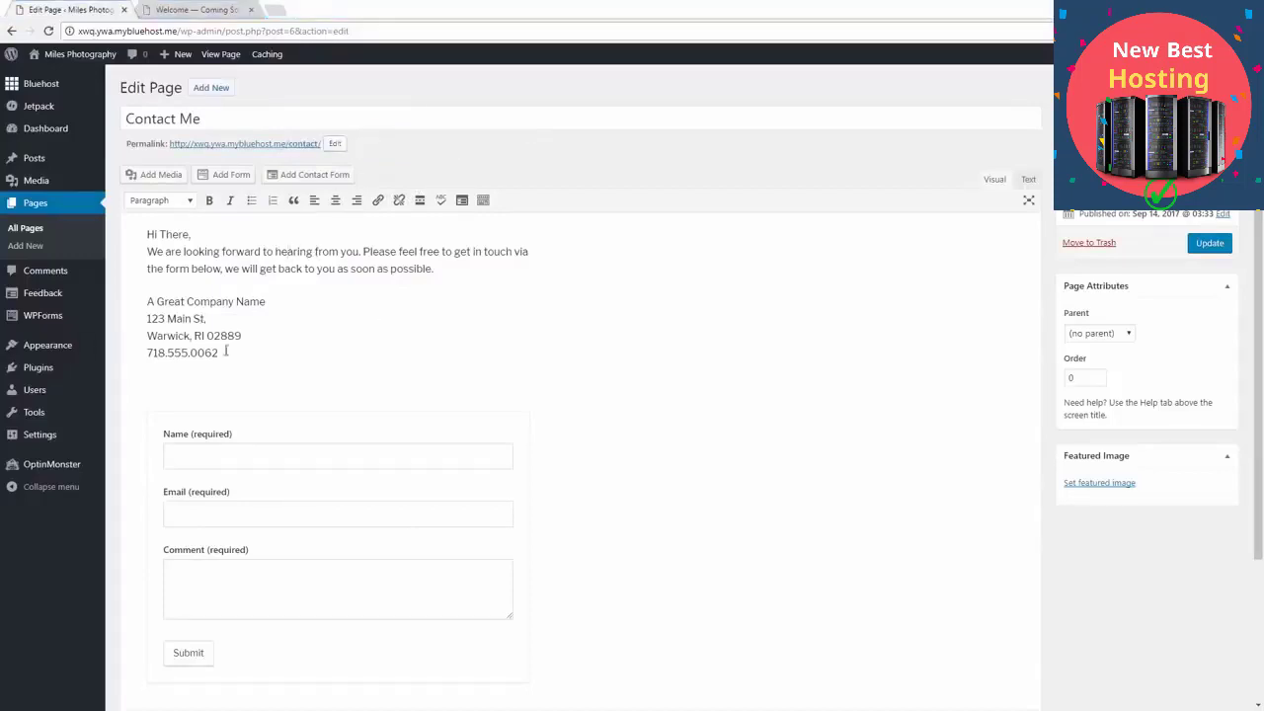
Step: Replace the contact page's placeholder text with the copied get-in-touch message and business address, close the gap above the form, and update the page
left_click_drag(226, 351, 146, 233)
key("ctrl+v")
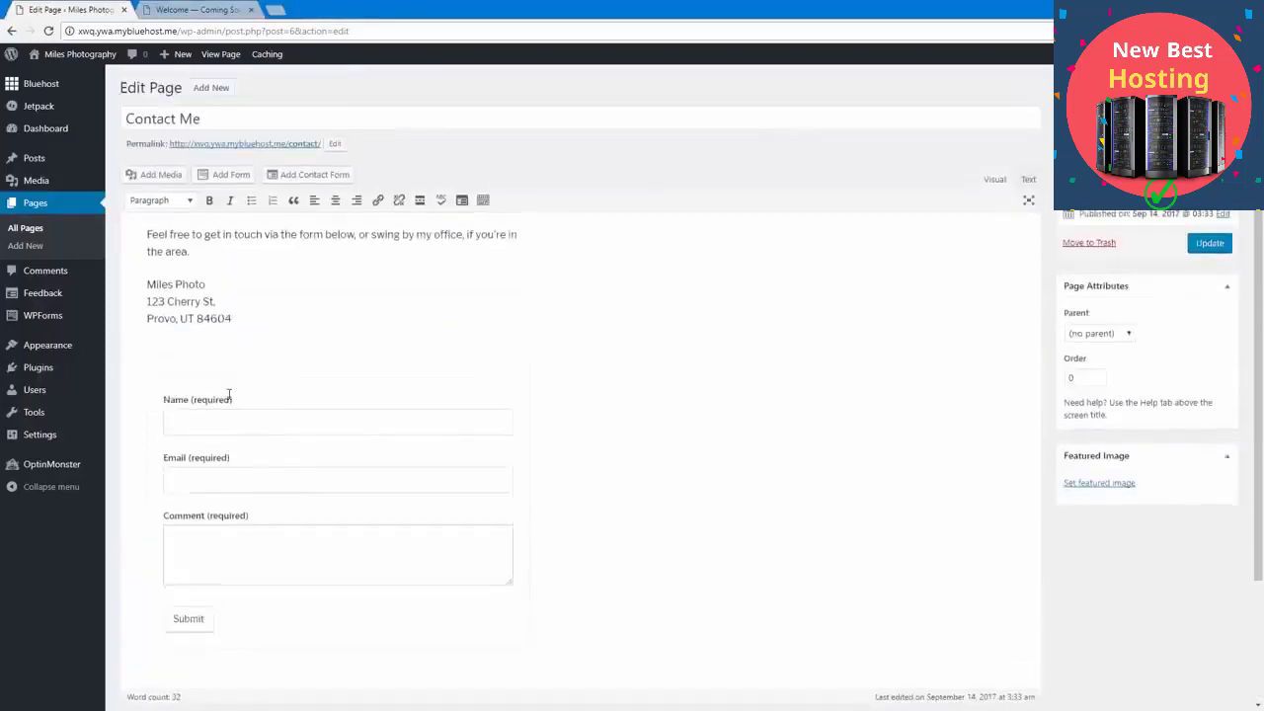
left_click(213, 341)
key("BackSpace")
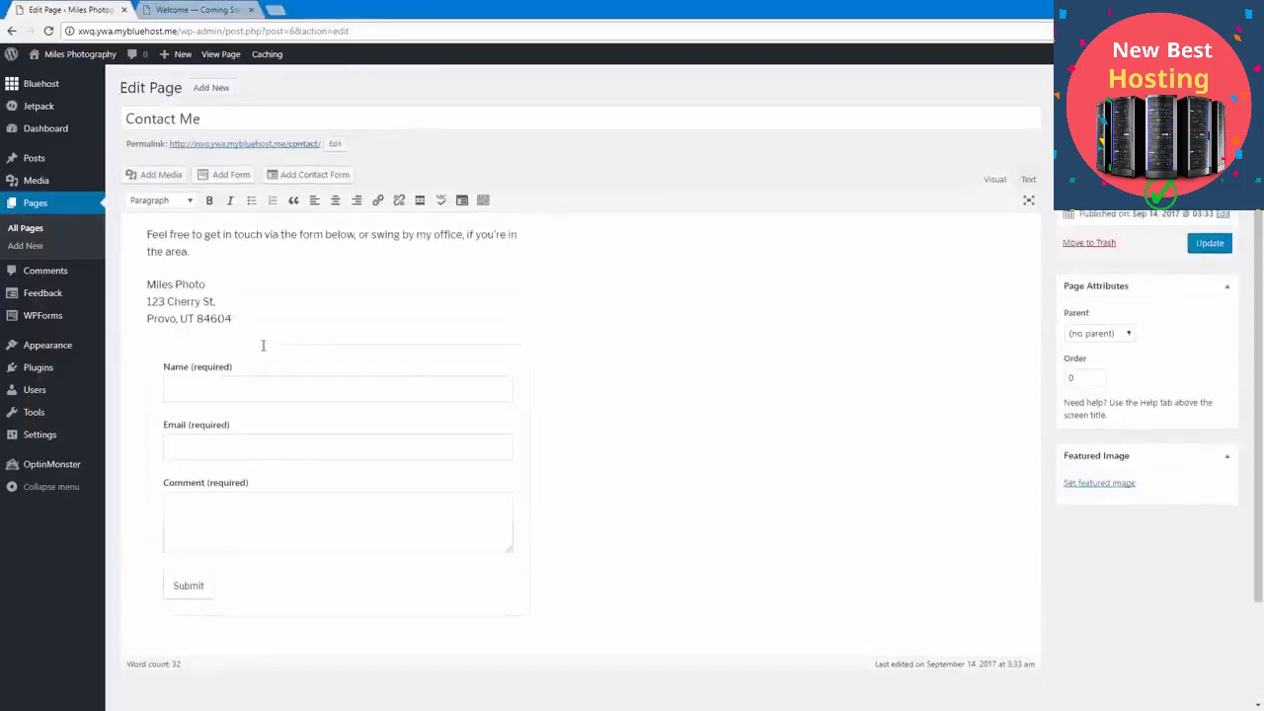
left_click(1209, 242)
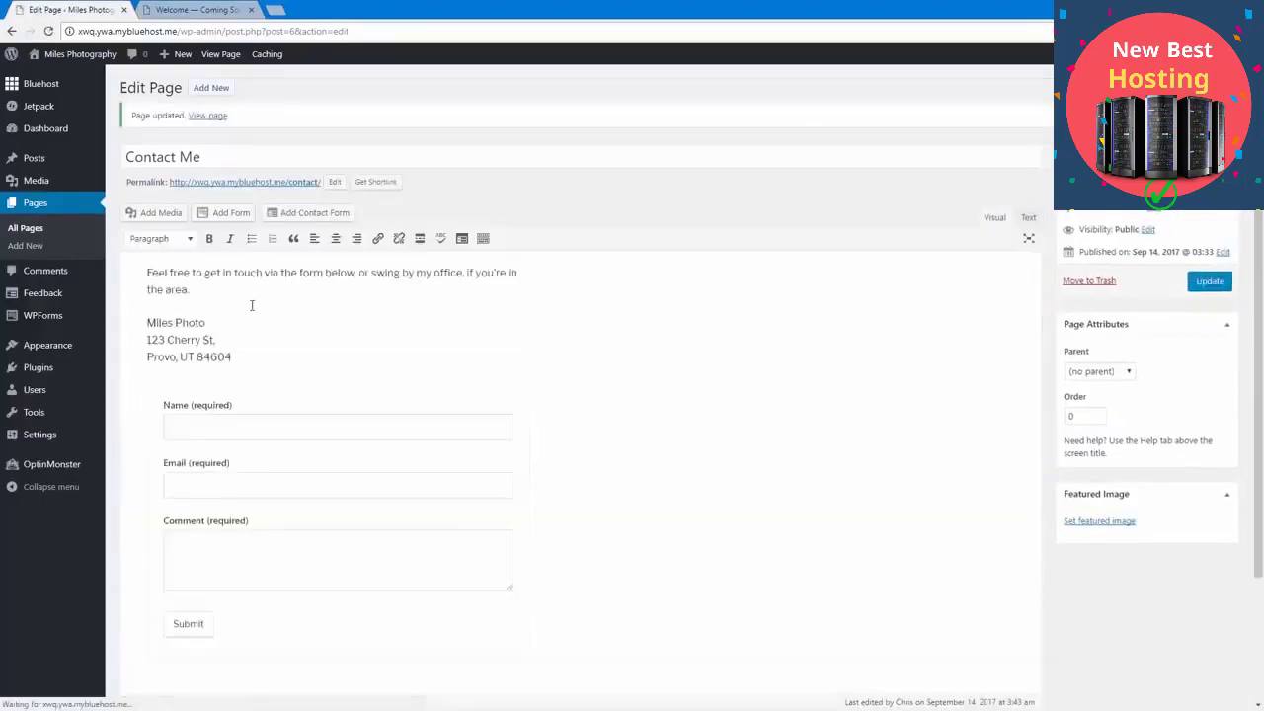
Step: Visit the Miles Photography site and examine its front page, from the header image down to the new introduction text
mouse_move(68, 58)
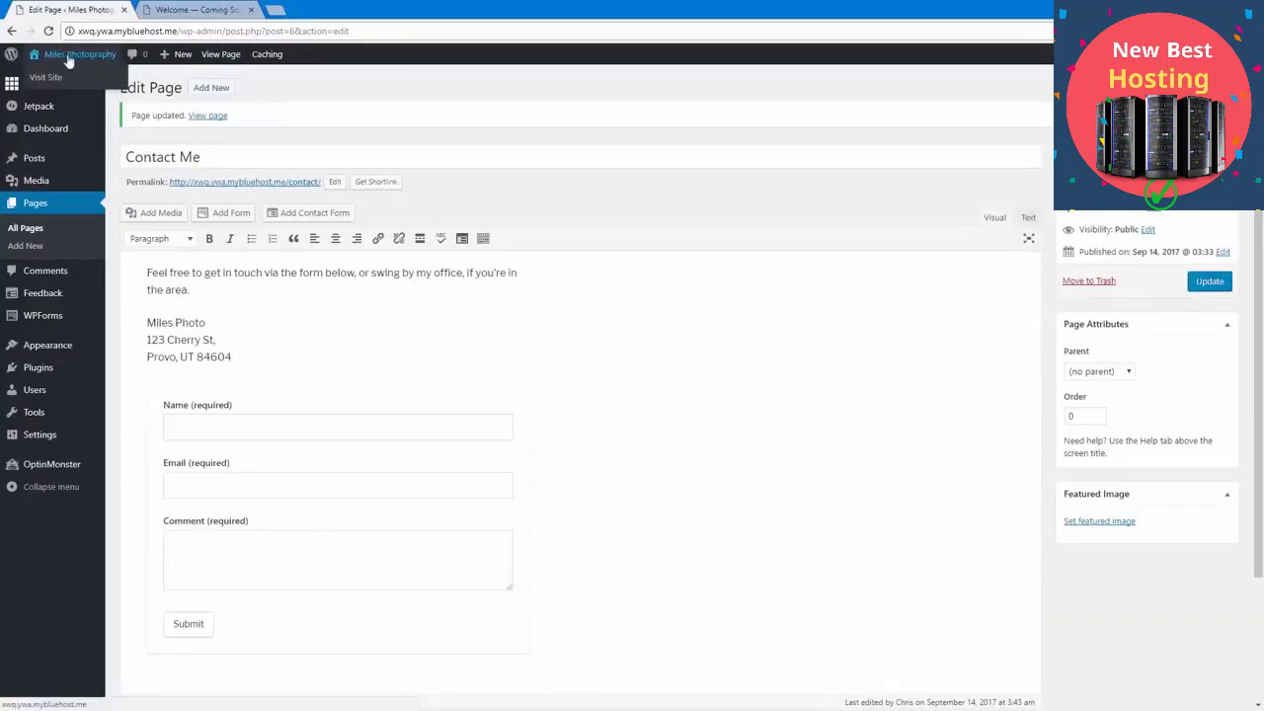
left_click(75, 56)
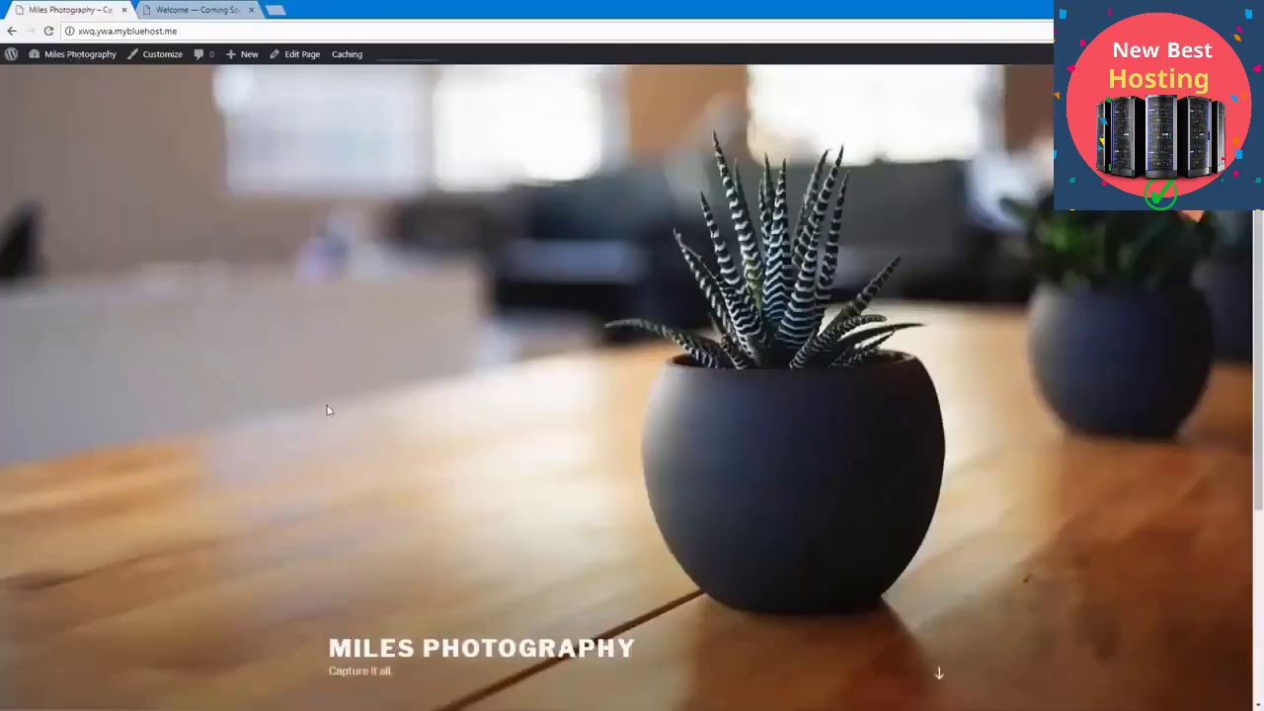
scroll(324, 410, "down", 3)
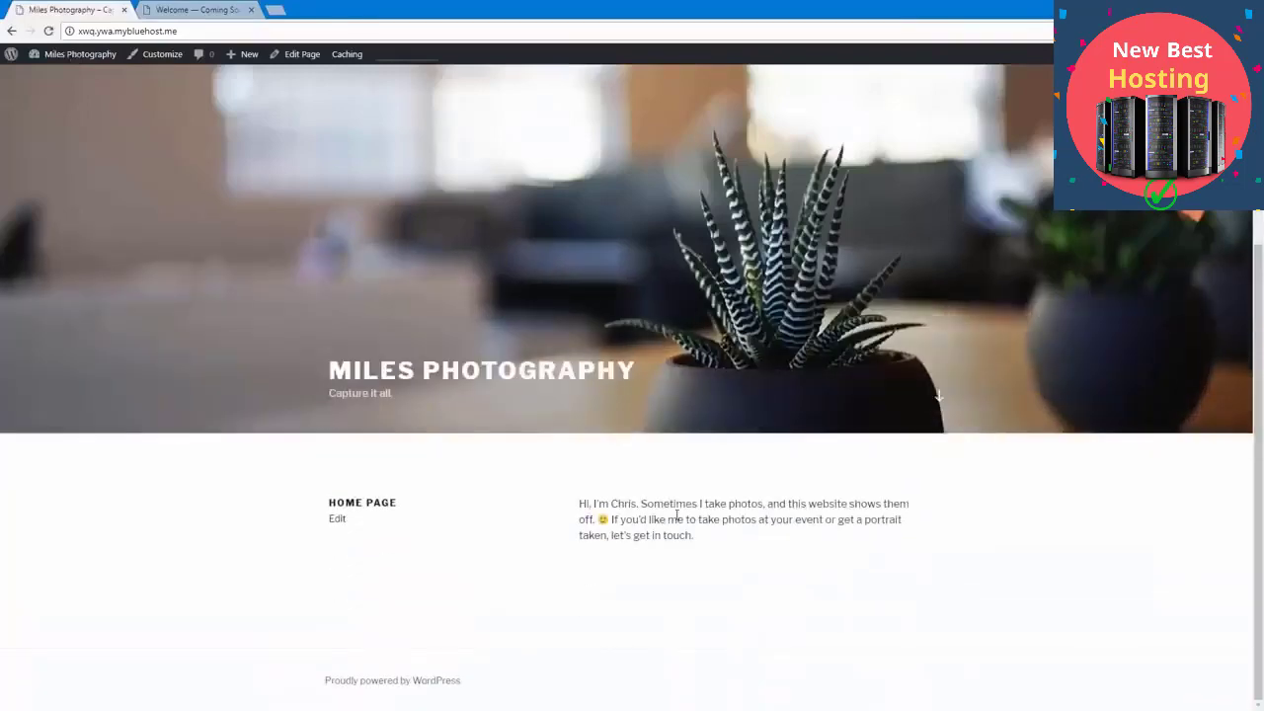
scroll(677, 513, "up", 3)
scroll(624, 559, "down", 3)
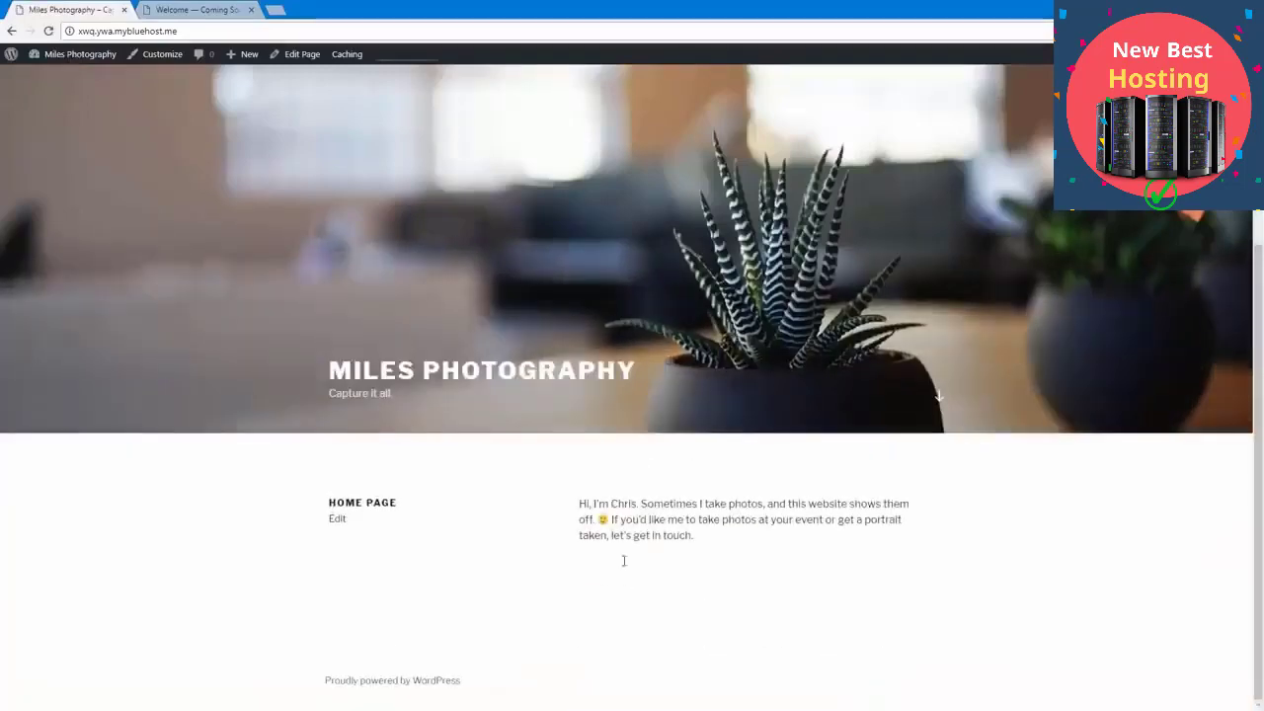
scroll(573, 494, "up", 2)
scroll(583, 515, "up", 1)
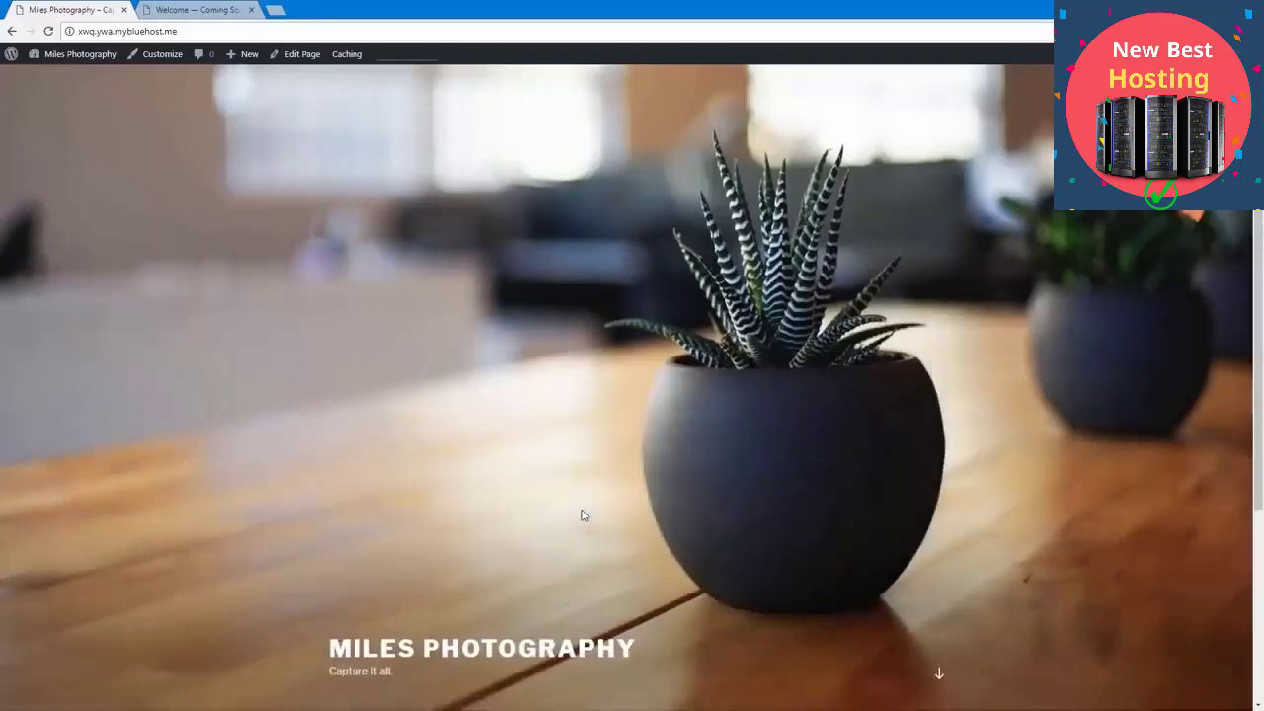
Step: Return to the WordPress admin, open the site's themes, and browse the premium WordPress themes in the Bluehost Marketplace
left_click(95, 63)
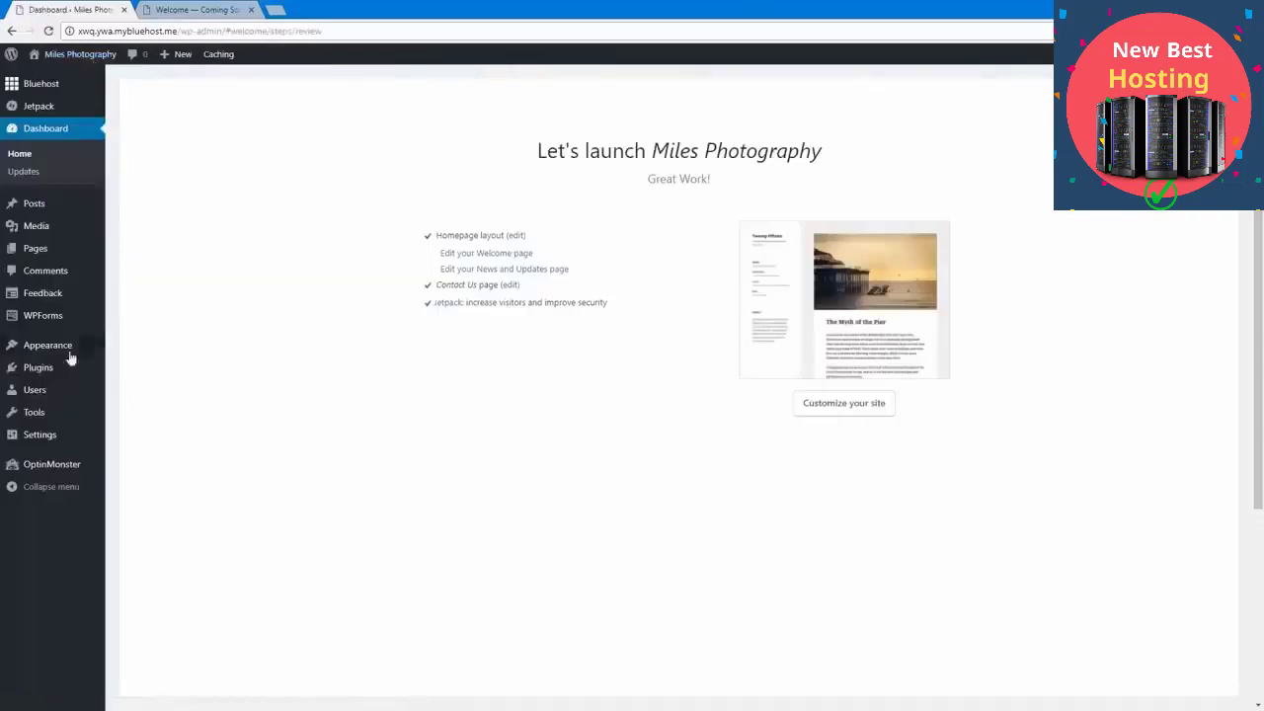
left_click(78, 353)
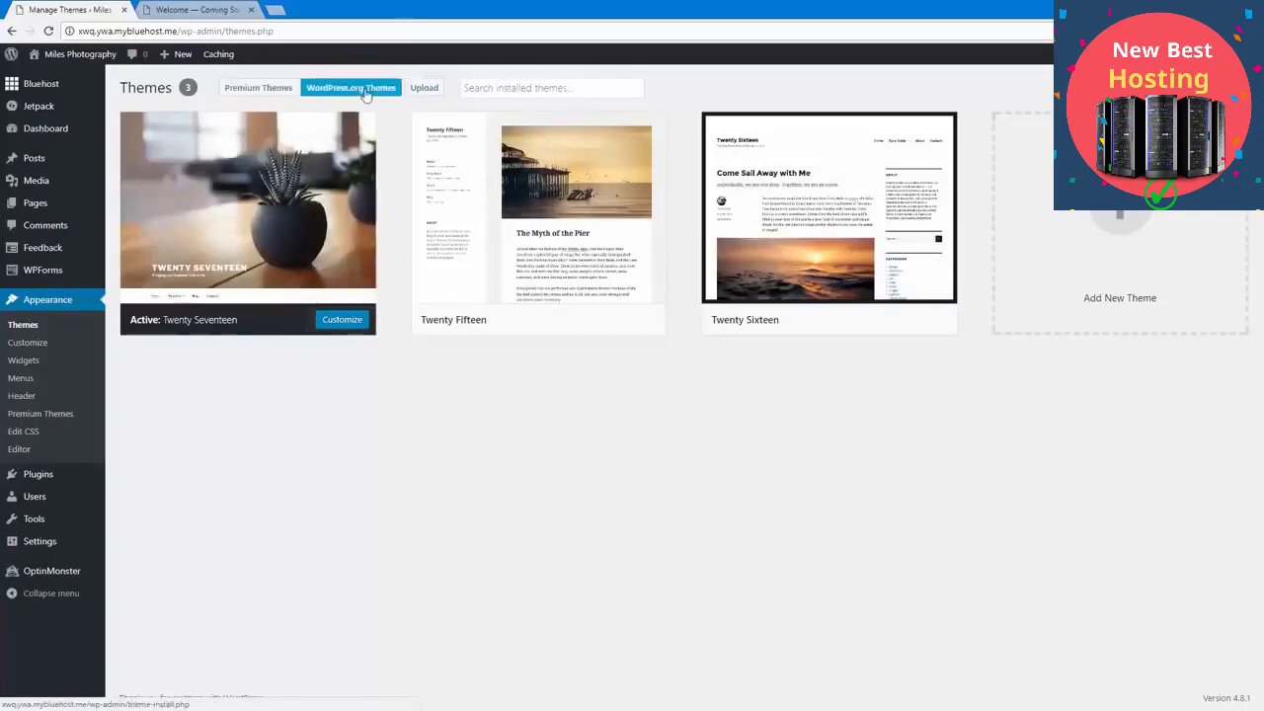
left_click(267, 96)
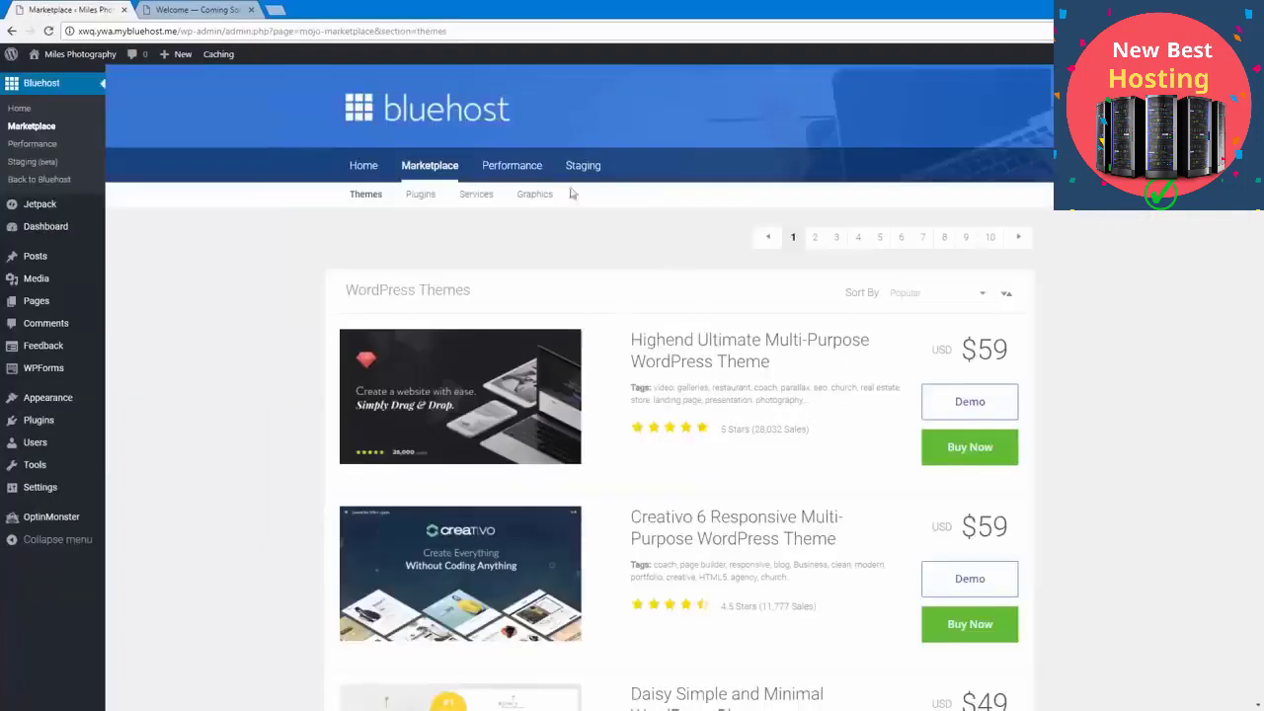
scroll(302, 485, "down", 5)
scroll(303, 484, "down", 20)
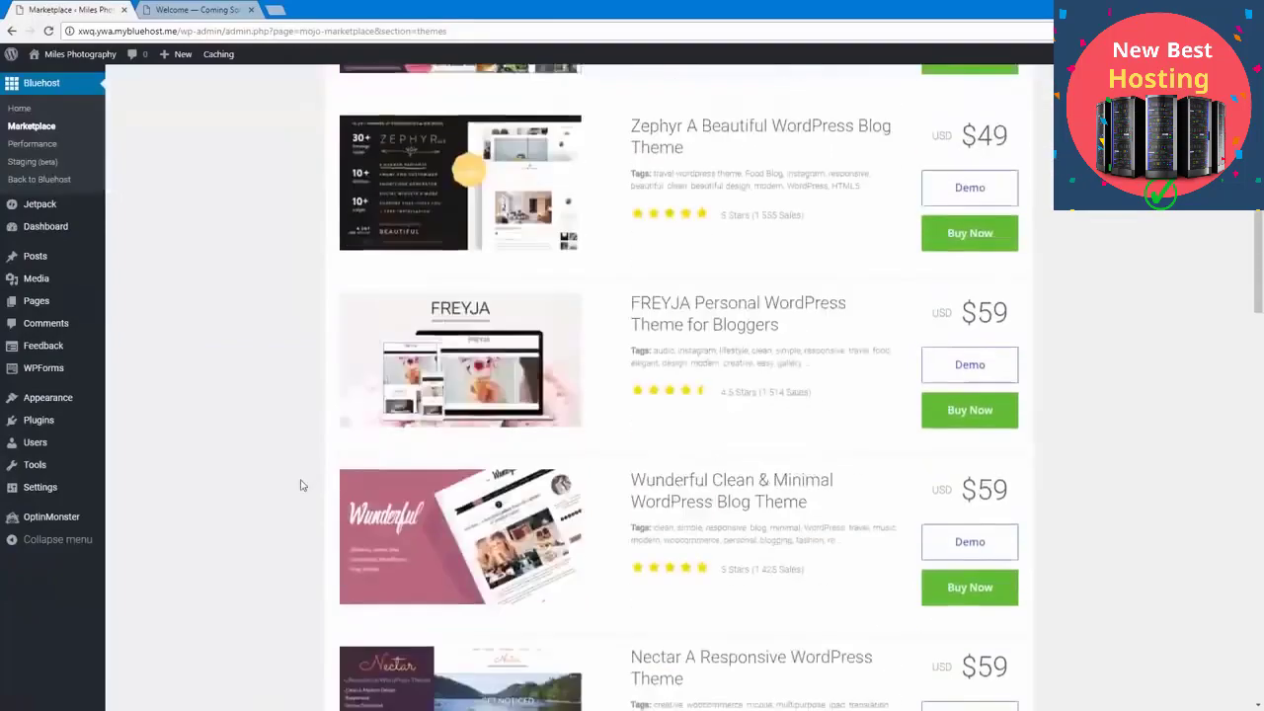
scroll(302, 485, "down", 5)
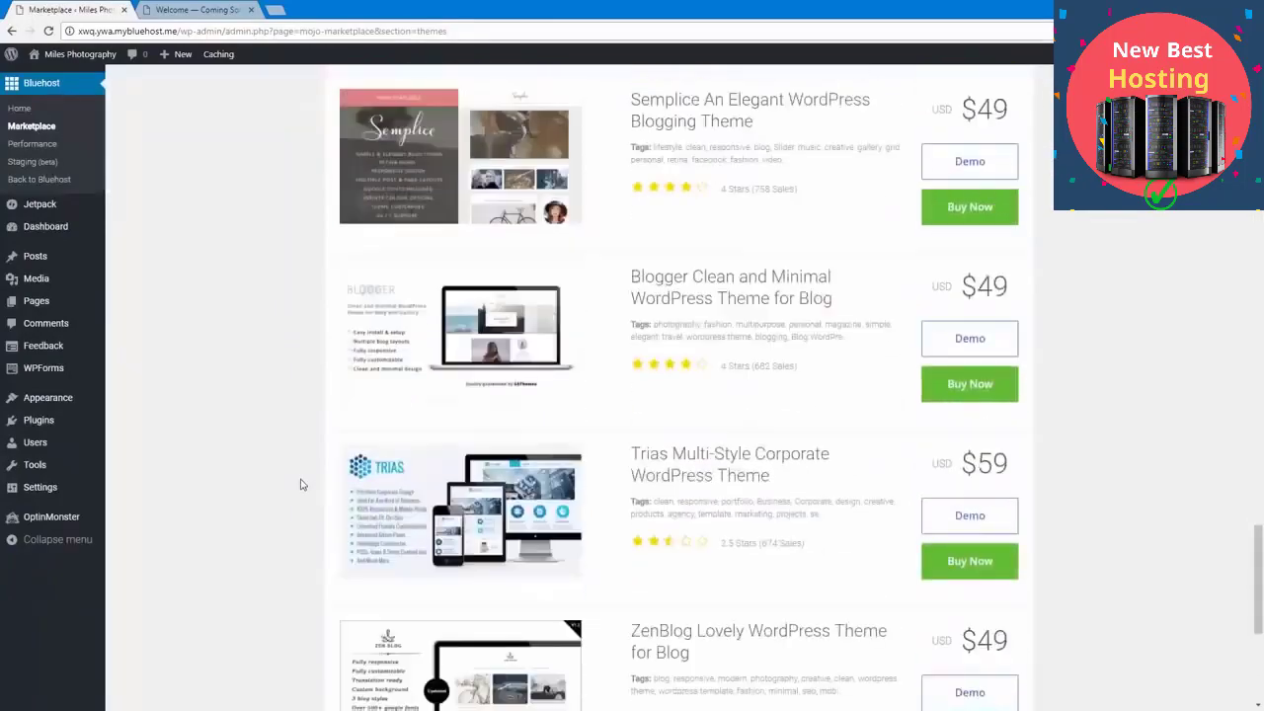
scroll(301, 482, "up", 20)
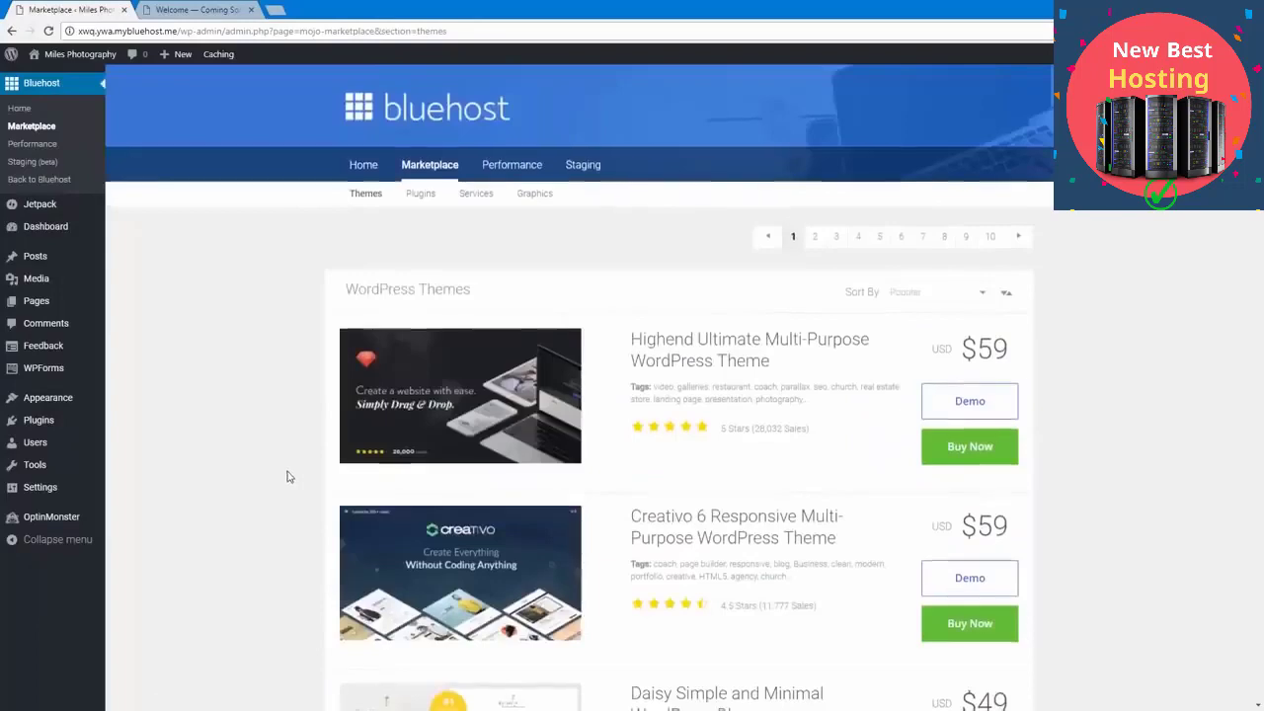
scroll(289, 477, "down", 11)
scroll(289, 477, "down", 8)
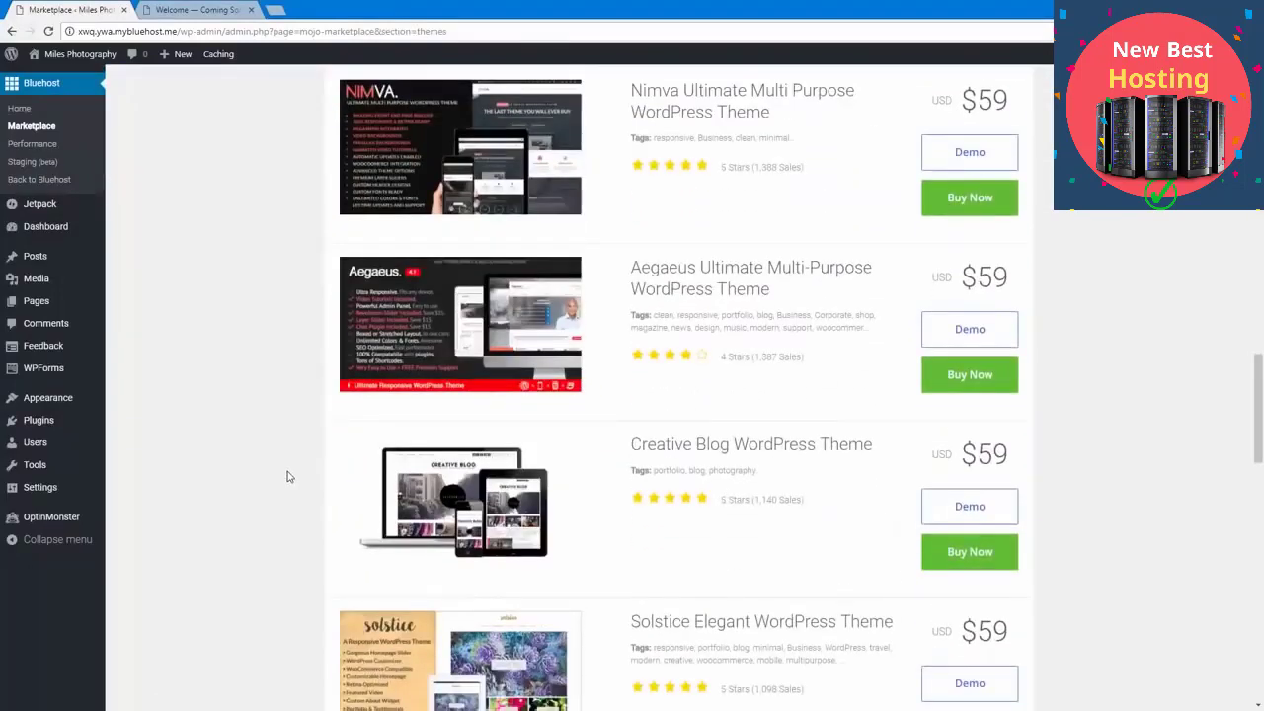
scroll(288, 477, "up", 19)
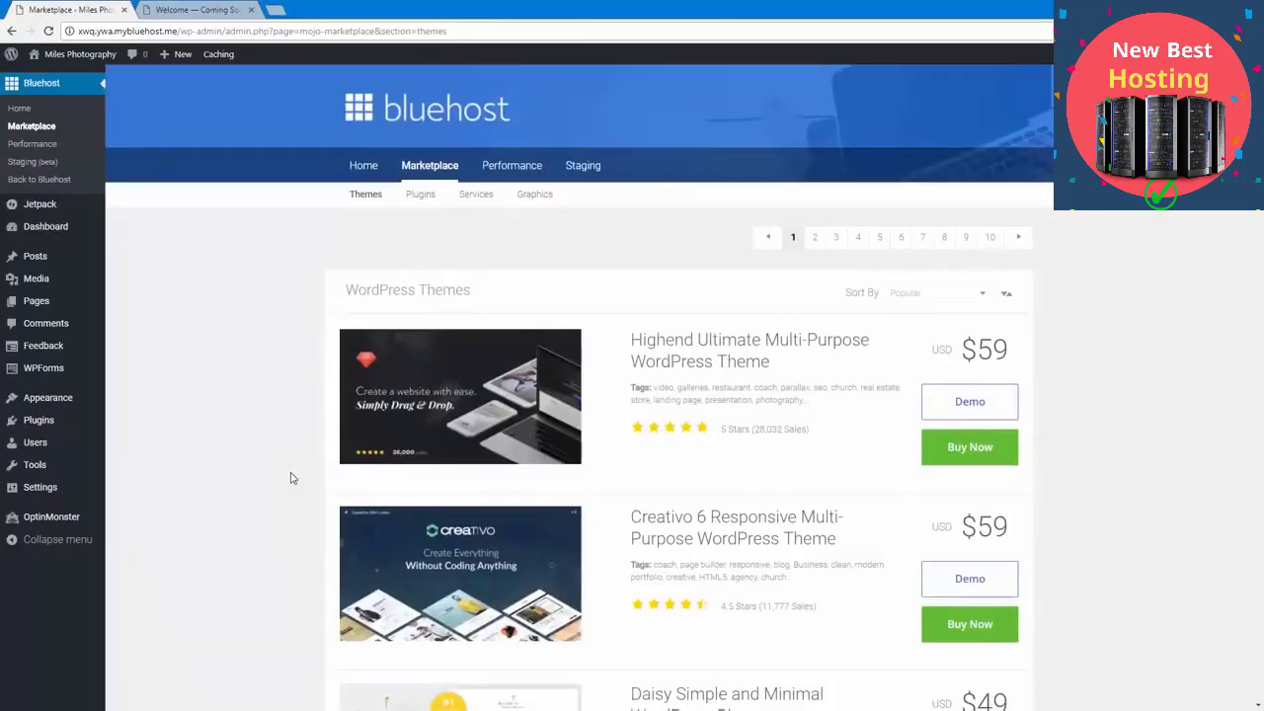
scroll(291, 478, "down", 5)
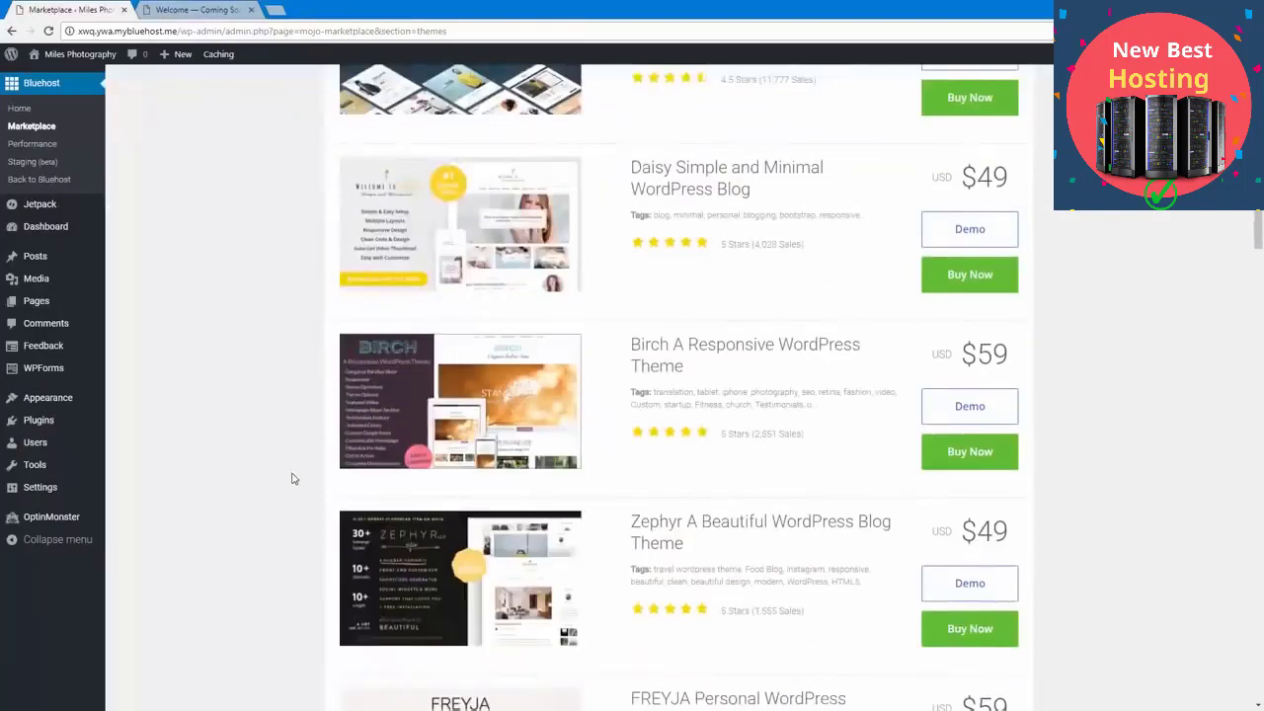
scroll(292, 479, "down", 5)
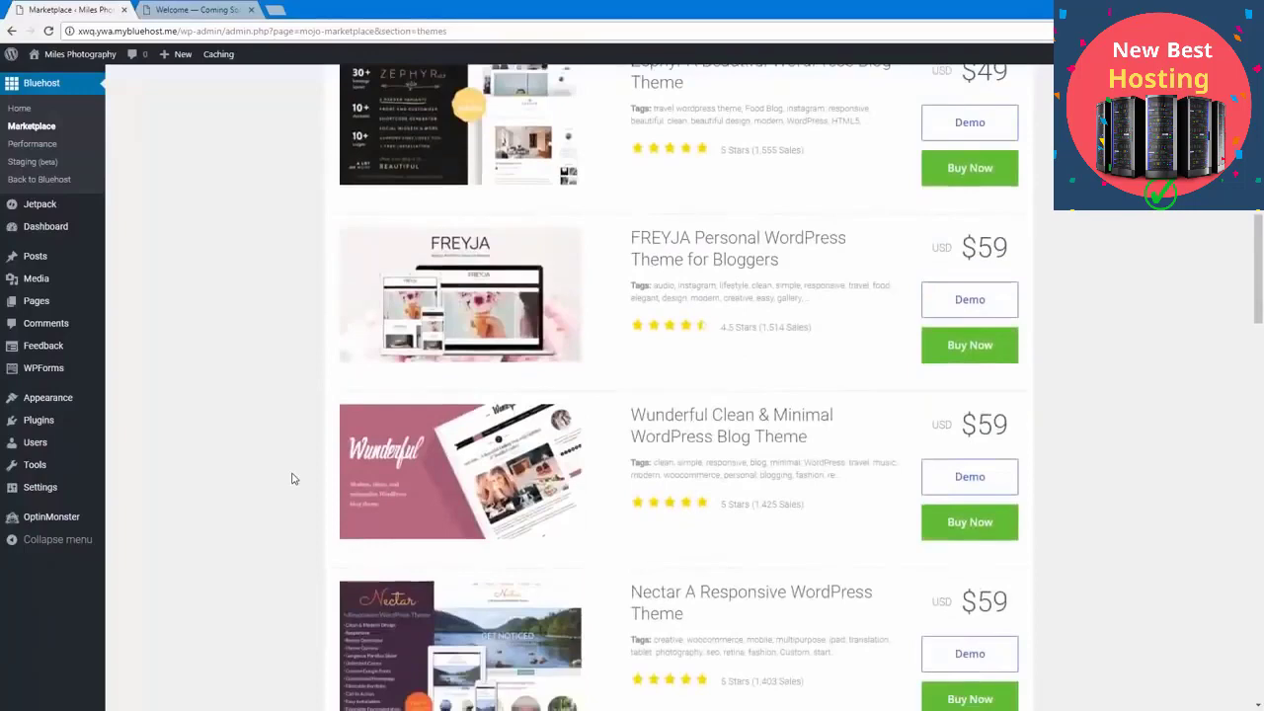
scroll(304, 451, "up", 10)
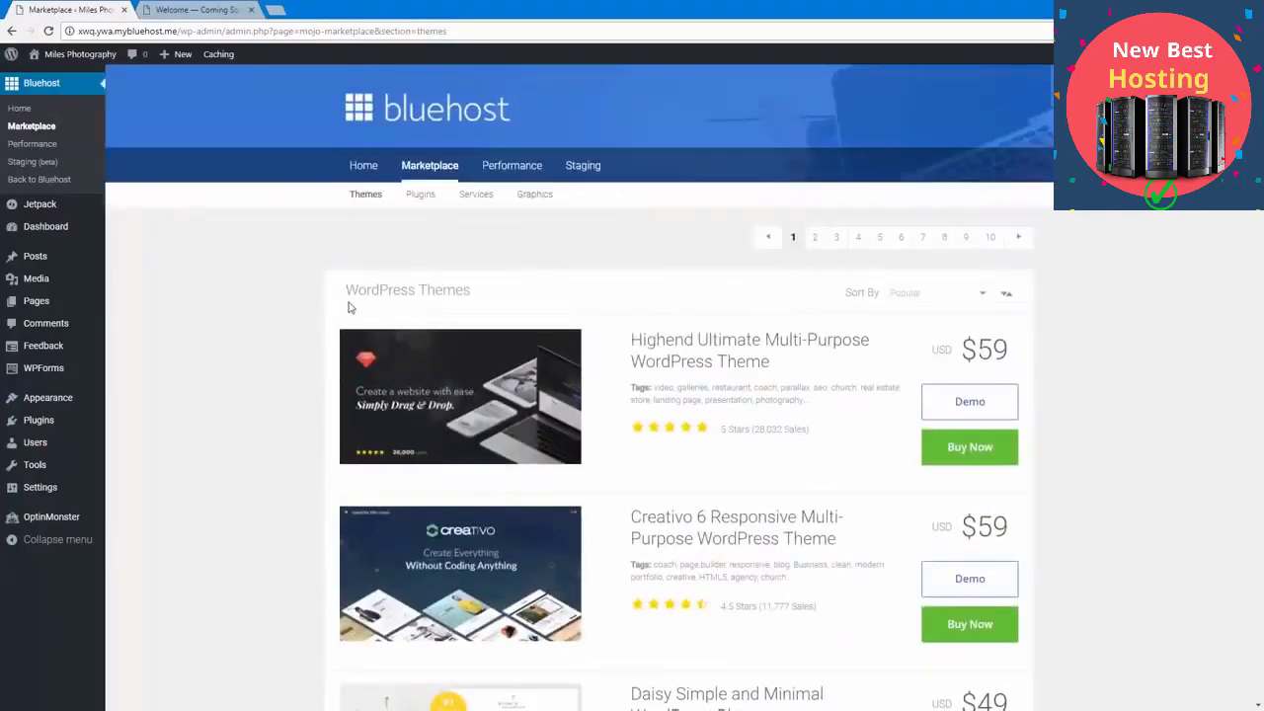
Step: Install the free Sydney theme from the popular themes in the WordPress.org theme collection
left_click(81, 405)
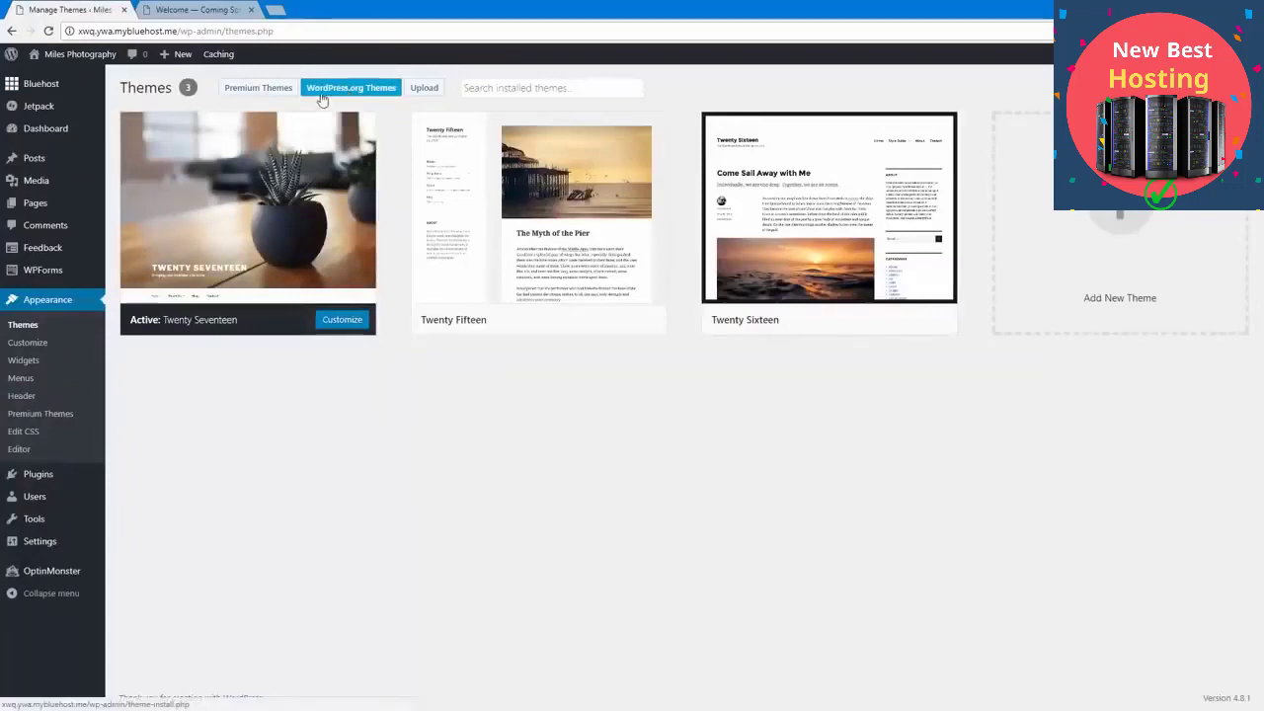
left_click(346, 91)
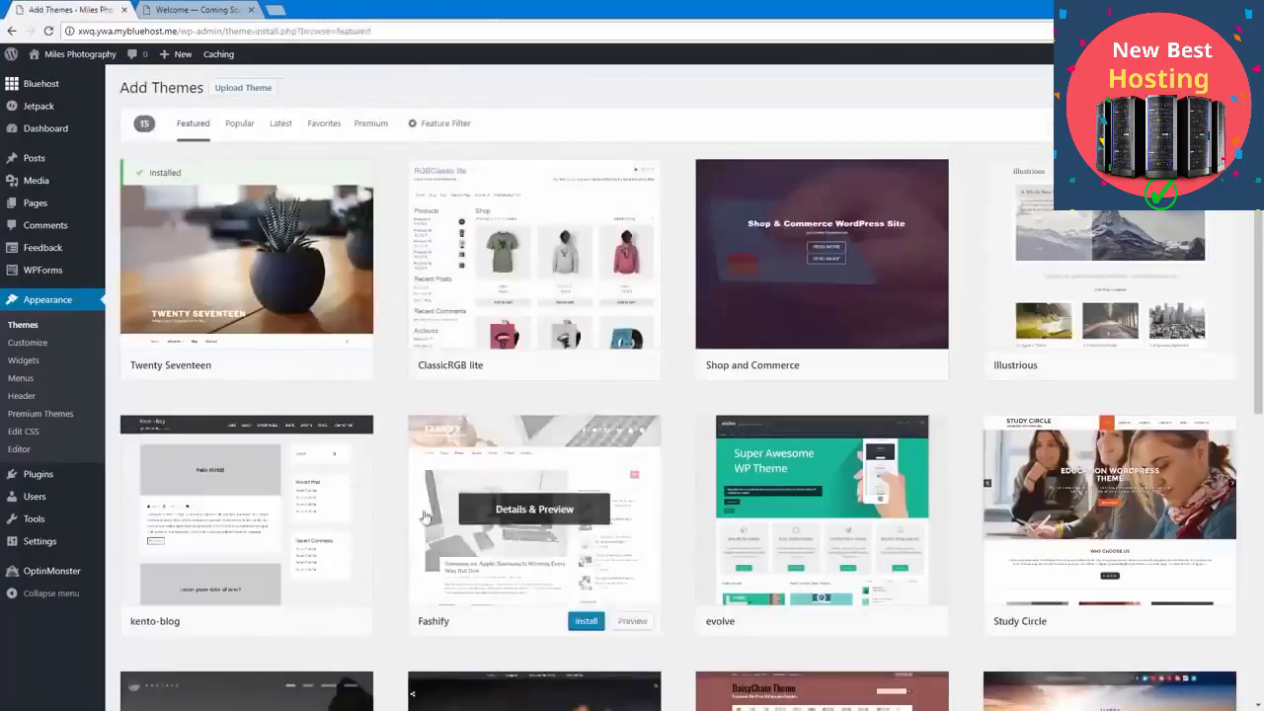
left_click(239, 123)
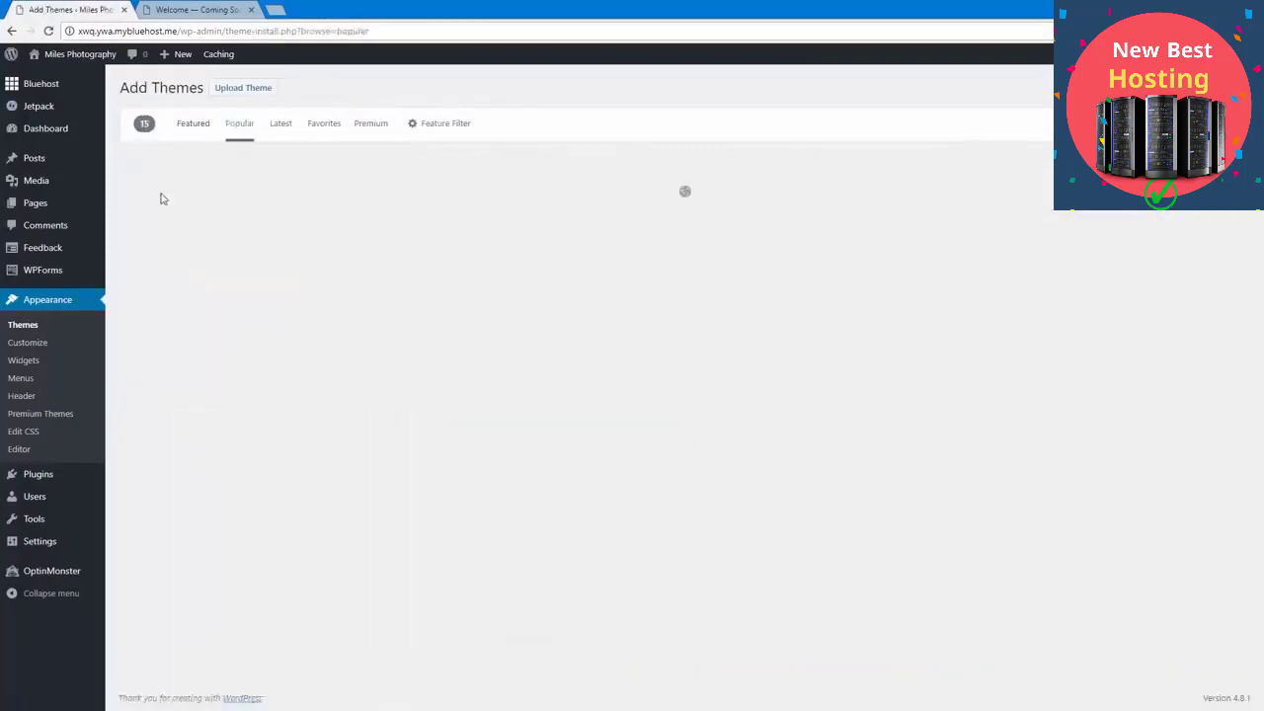
scroll(398, 423, "down", 4)
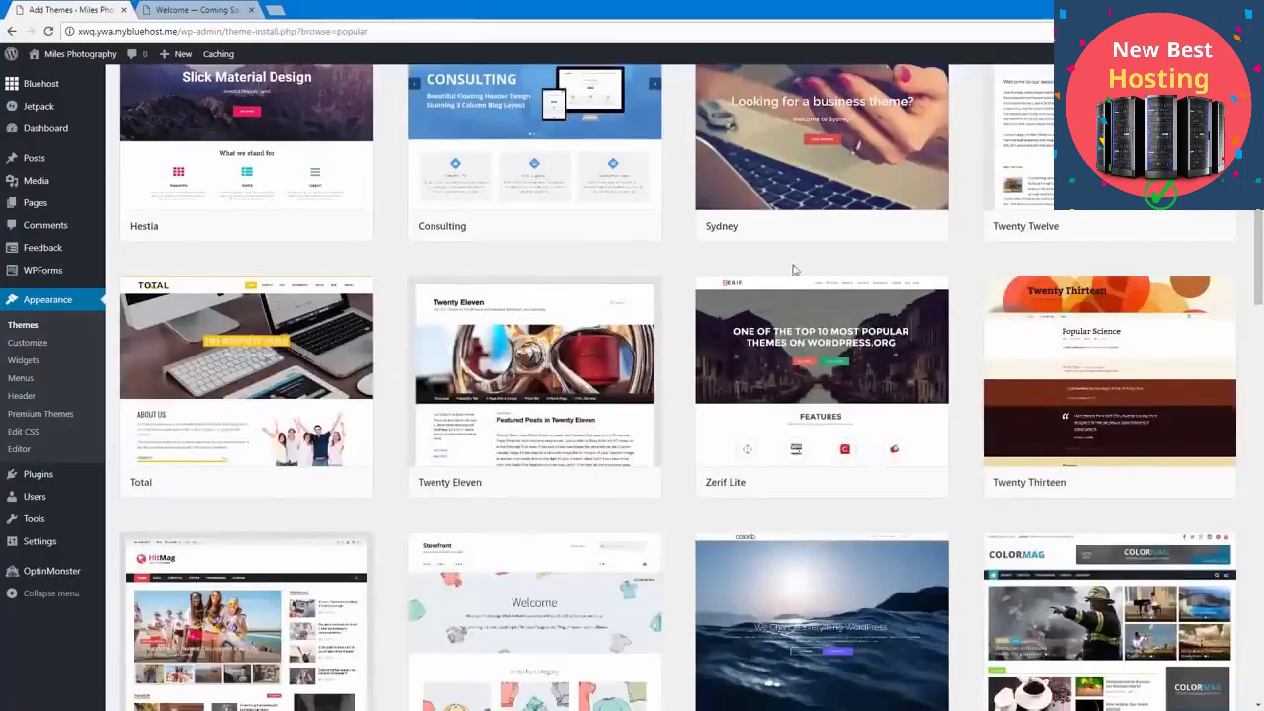
left_click(873, 227)
scroll(606, 353, "up", 2)
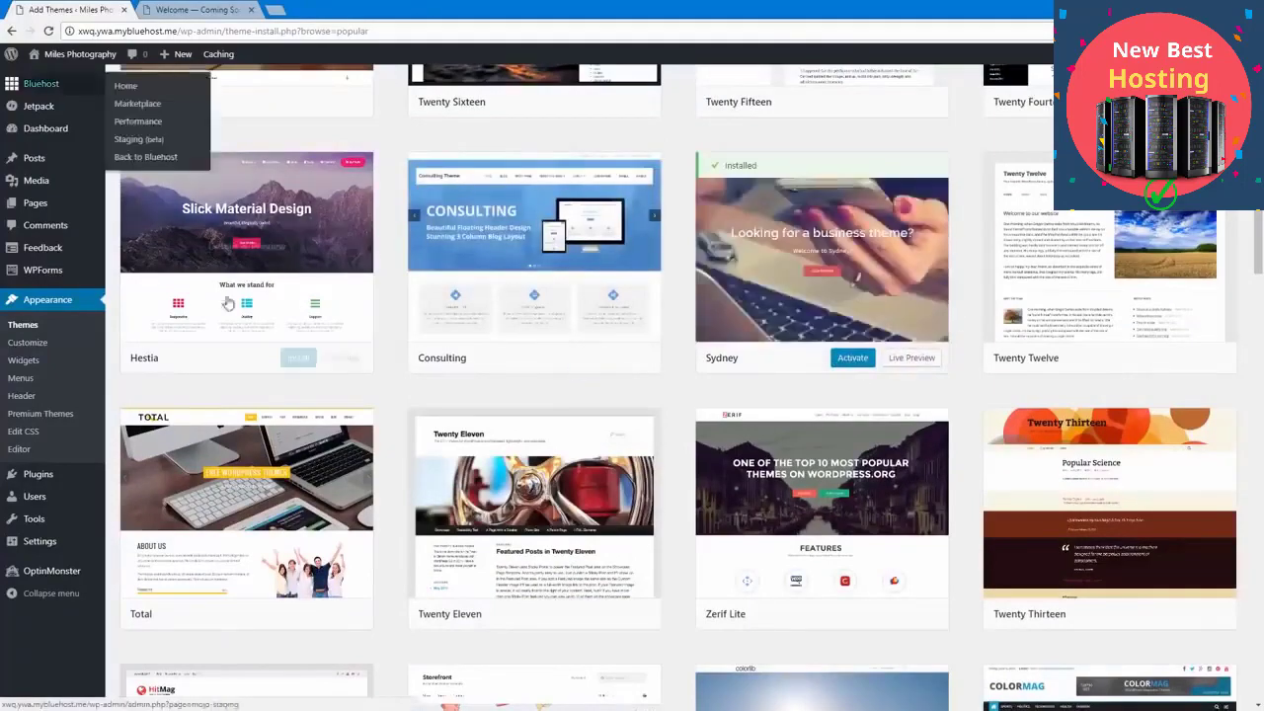
scroll(95, 76, "up", 4)
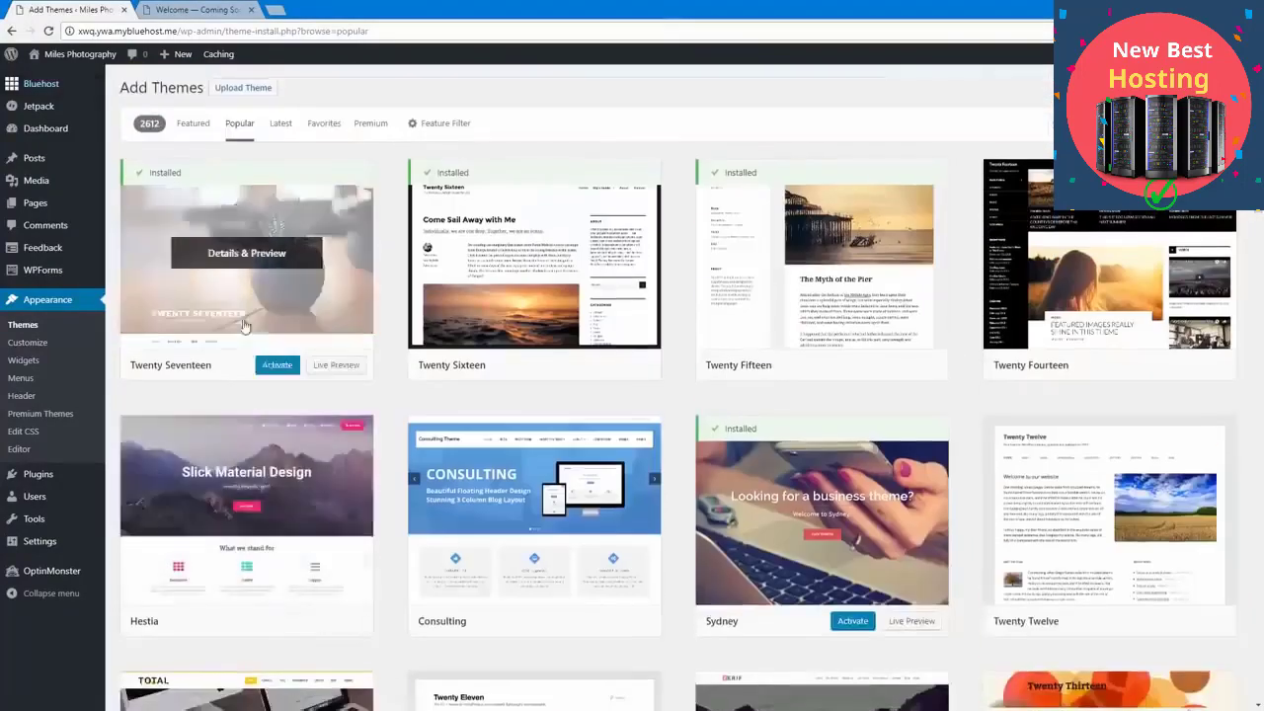
Step: Activate the installed Twenty Fifteen theme and look over the site's front page with it
left_click(67, 300)
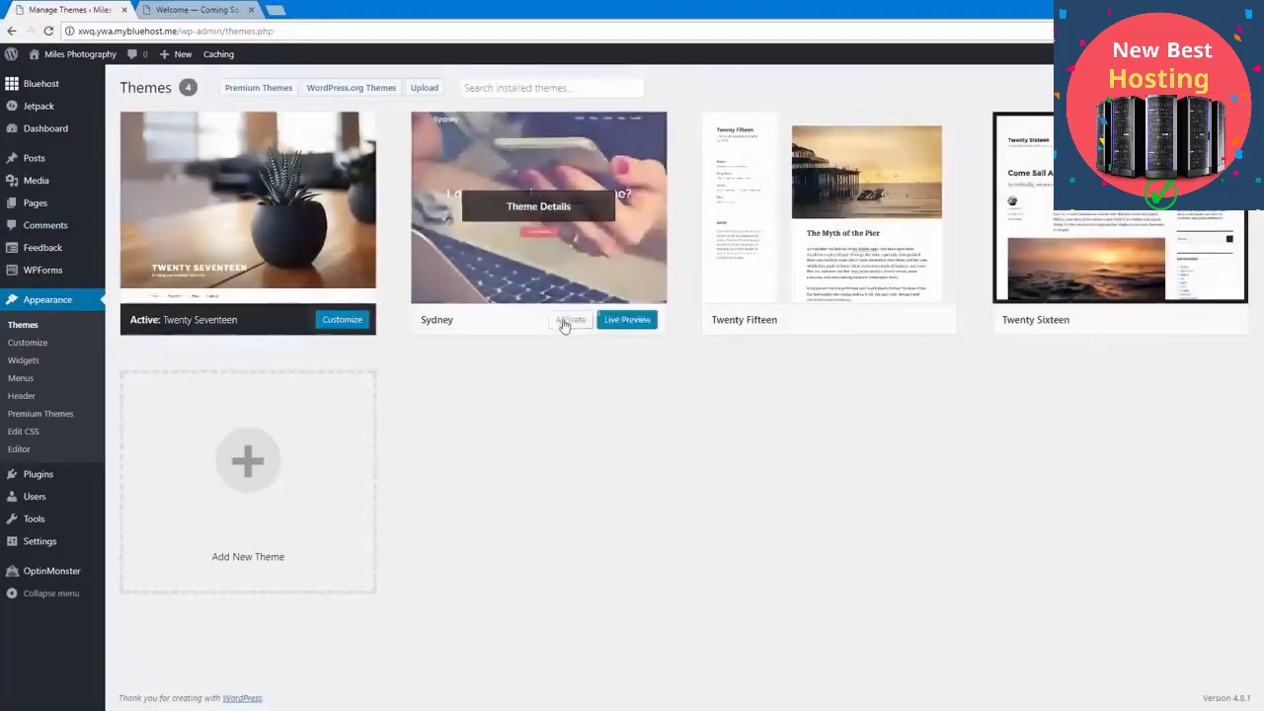
left_click(861, 320)
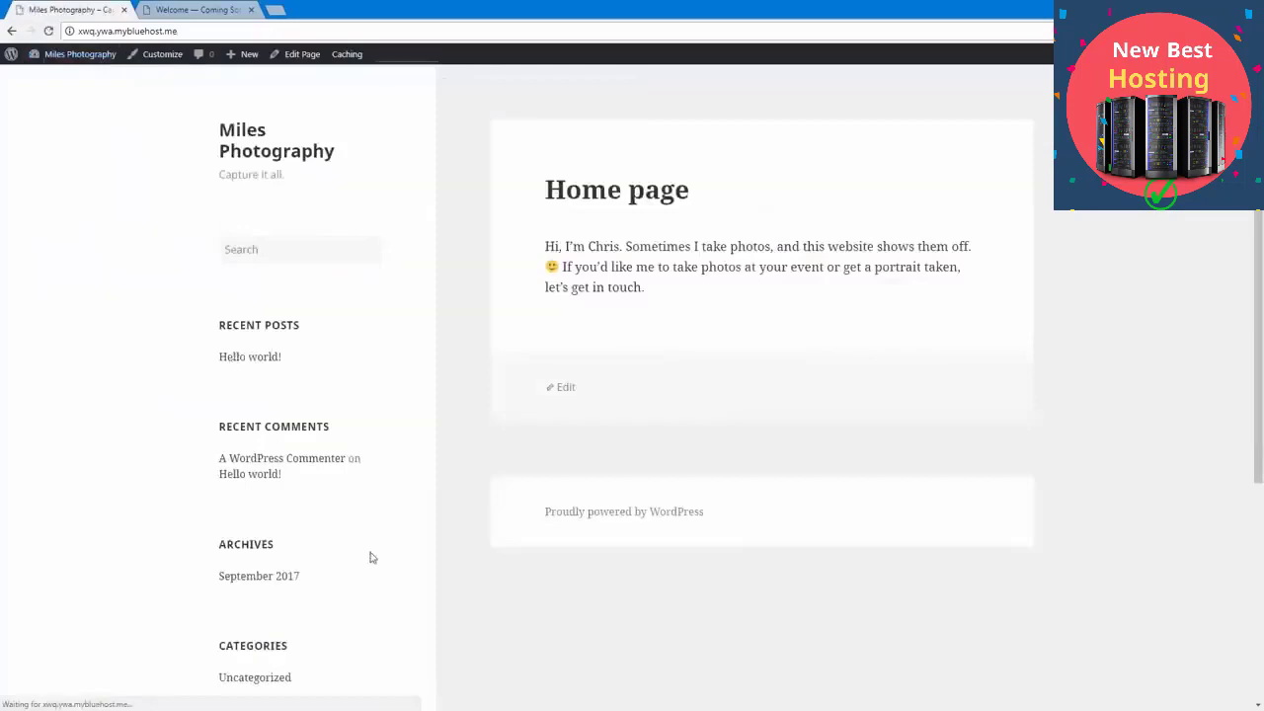
scroll(369, 556, "down", 3)
scroll(372, 558, "up", 5)
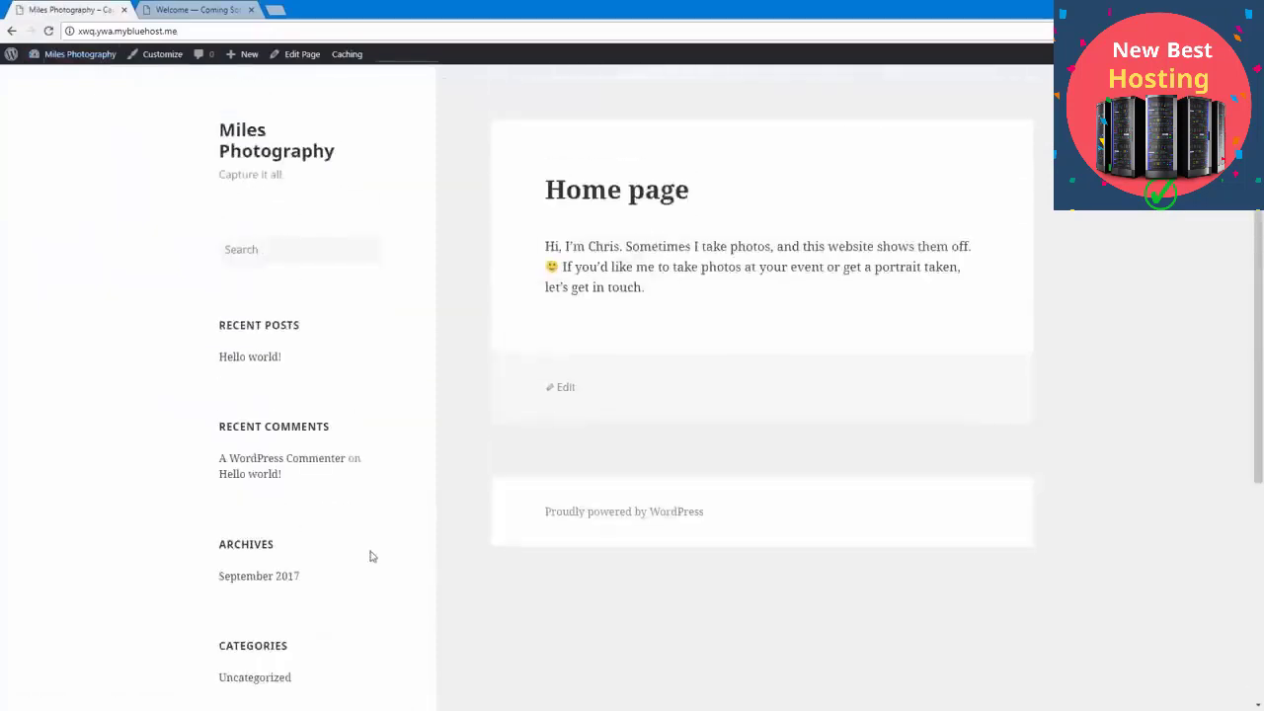
Step: Return to the installed themes, reactivate Twenty Seventeen, and visit the site's front page
left_click(97, 56)
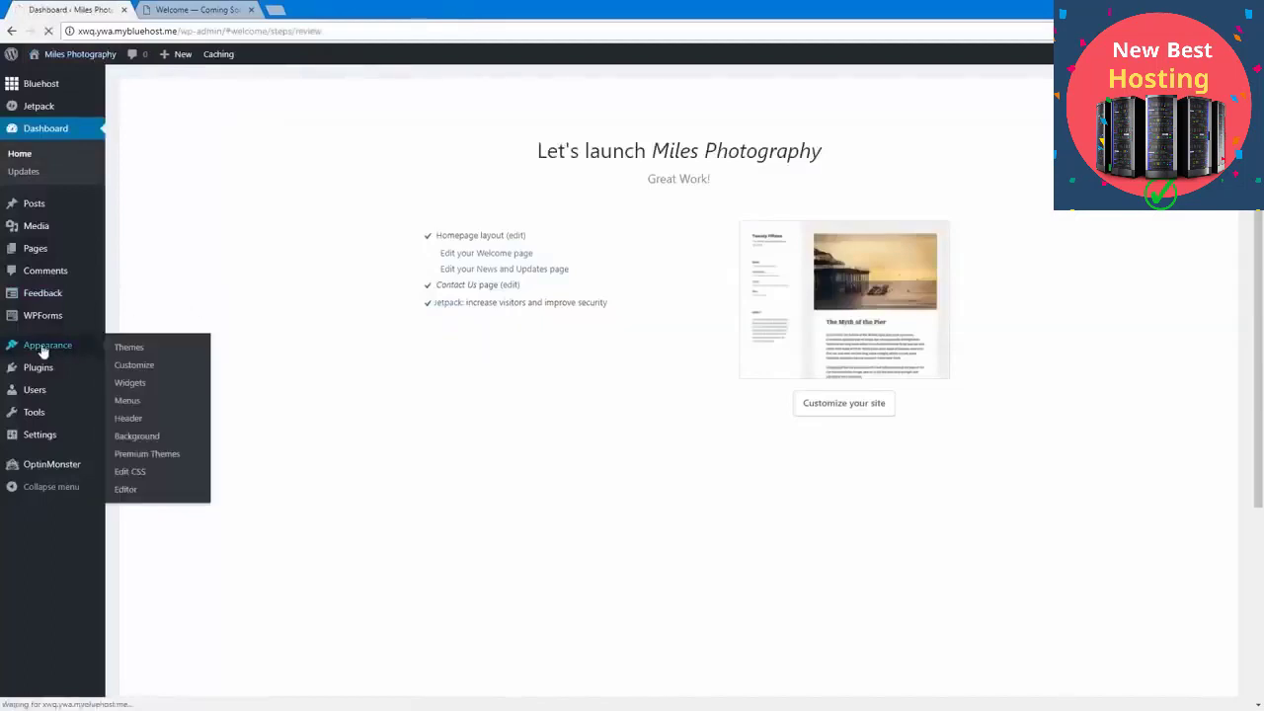
left_click(46, 347)
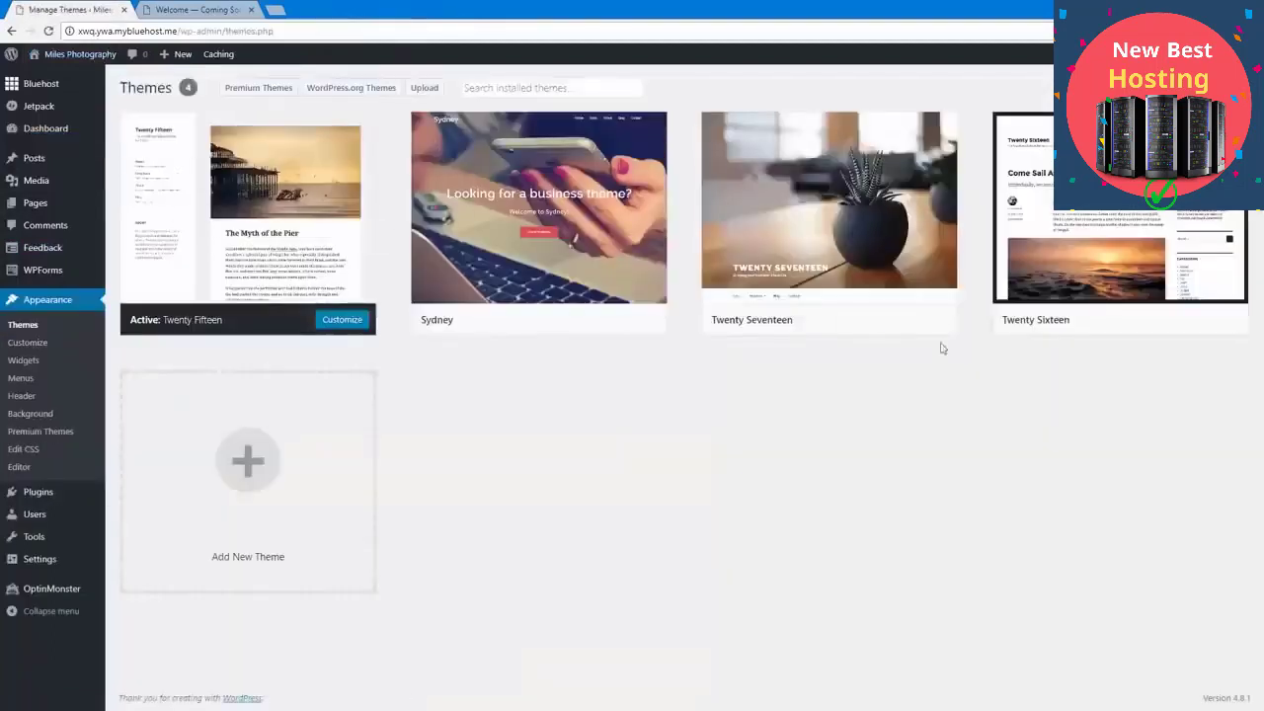
left_click(859, 323)
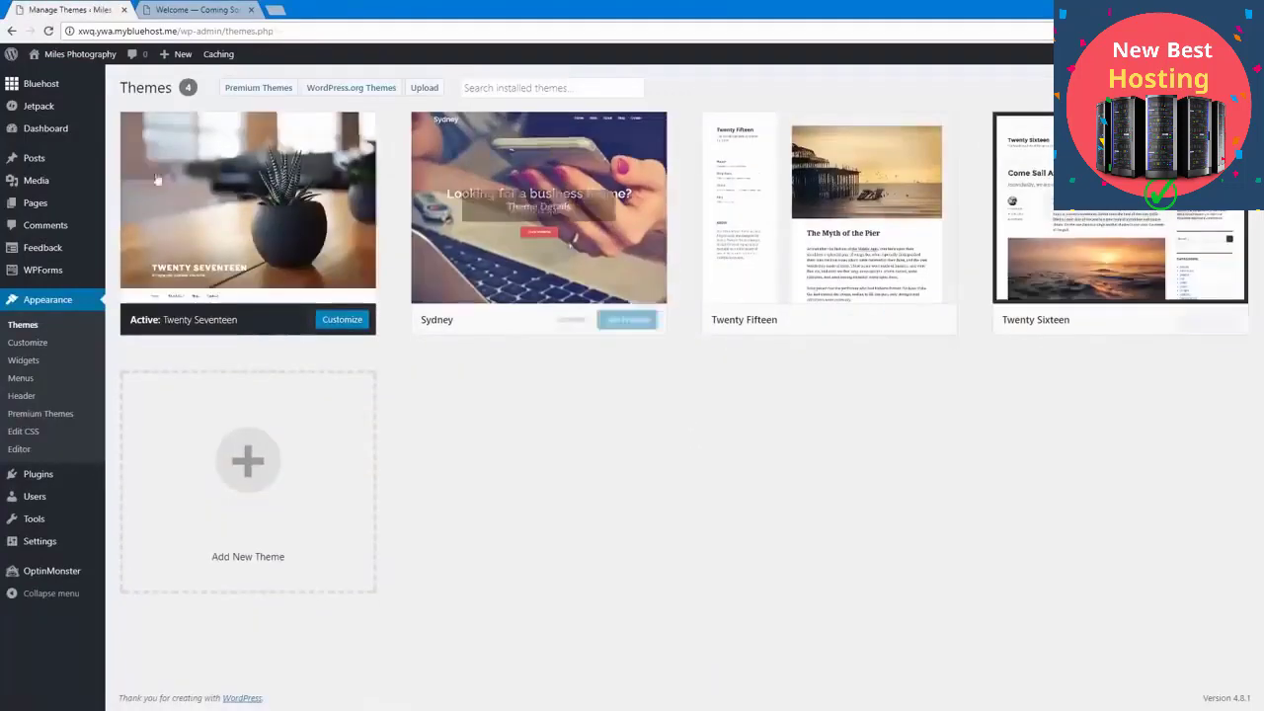
left_click(92, 57)
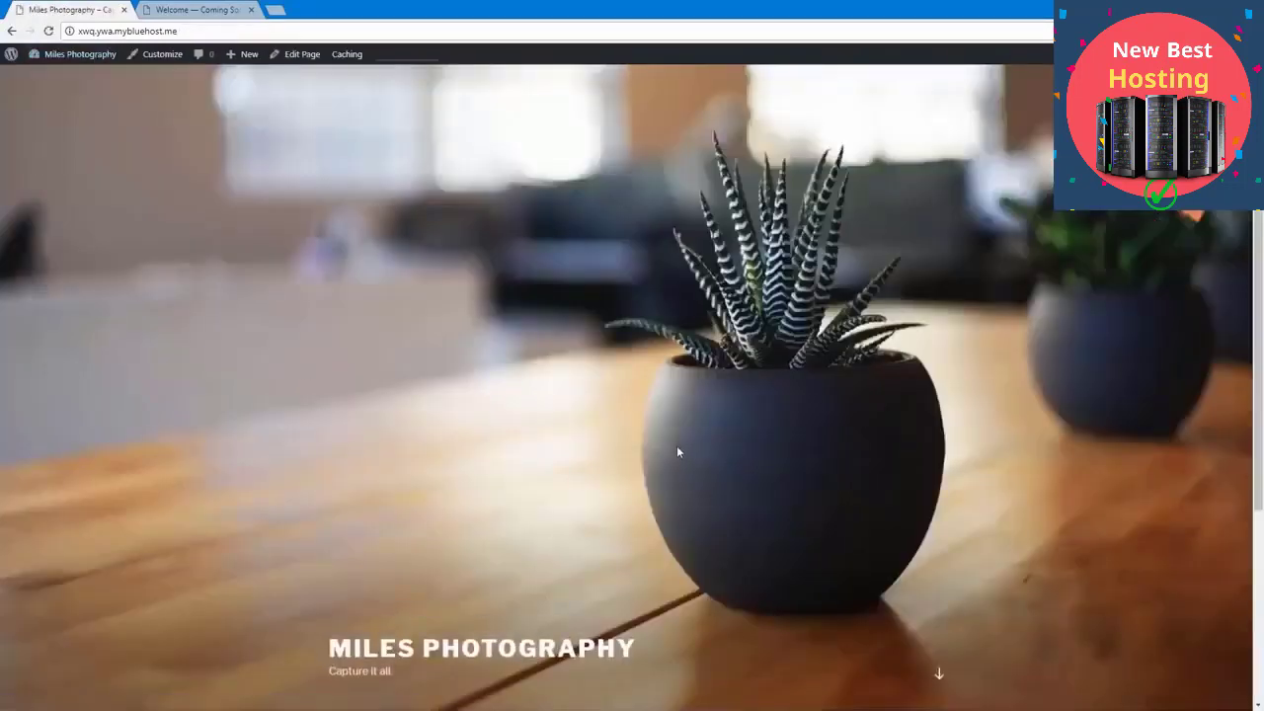
Step: Open the site in the Customizer, look through the installed themes it offers, and return to the main customizing options
left_click(154, 62)
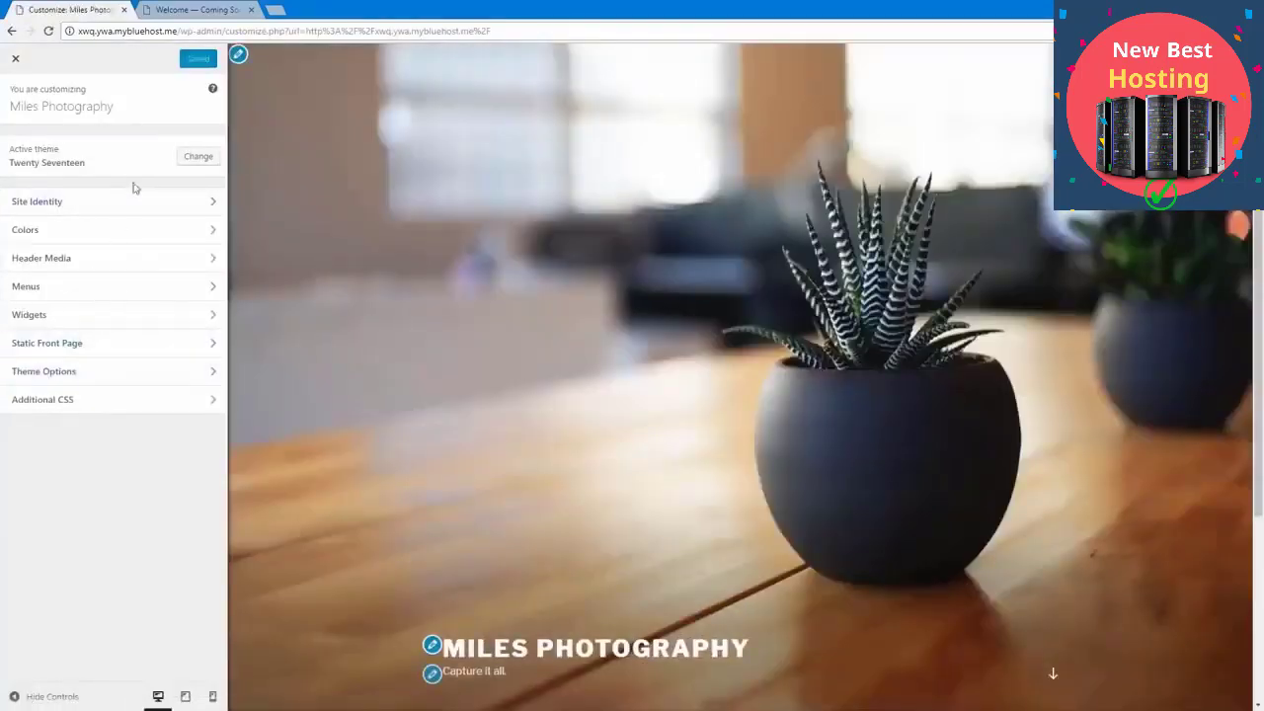
left_click(190, 156)
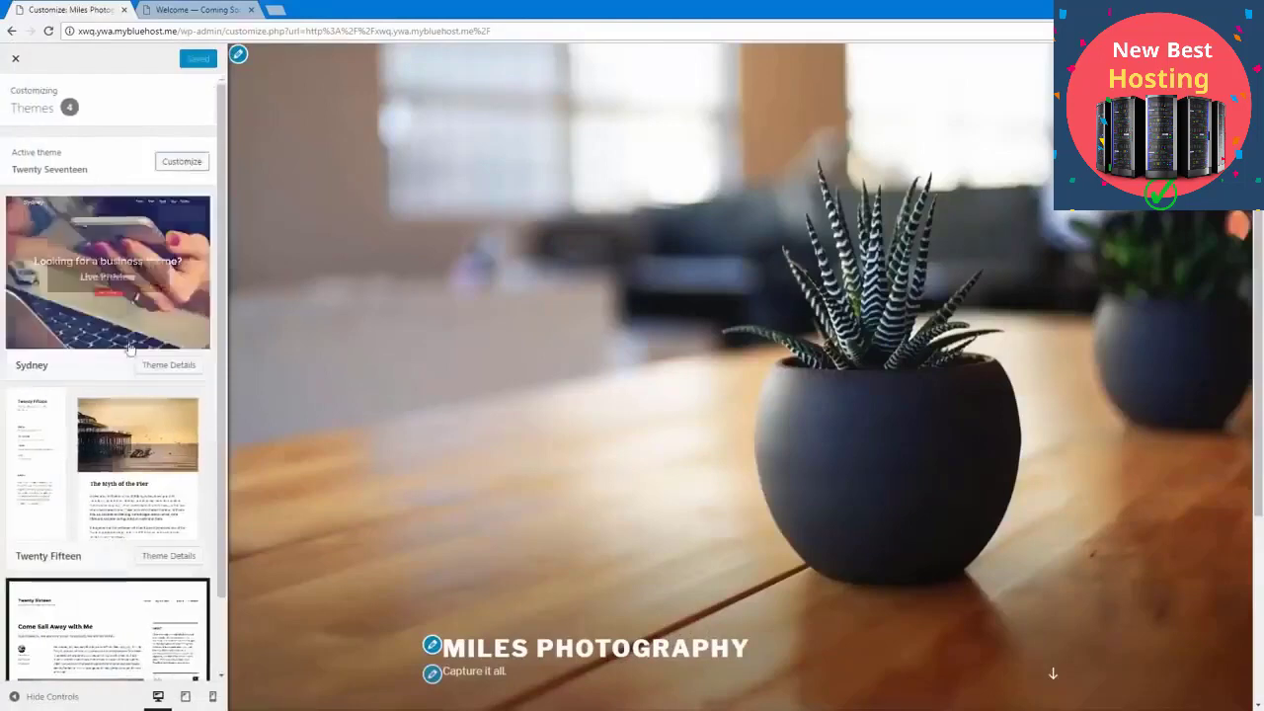
scroll(128, 347, "down", 2)
scroll(128, 348, "up", 2)
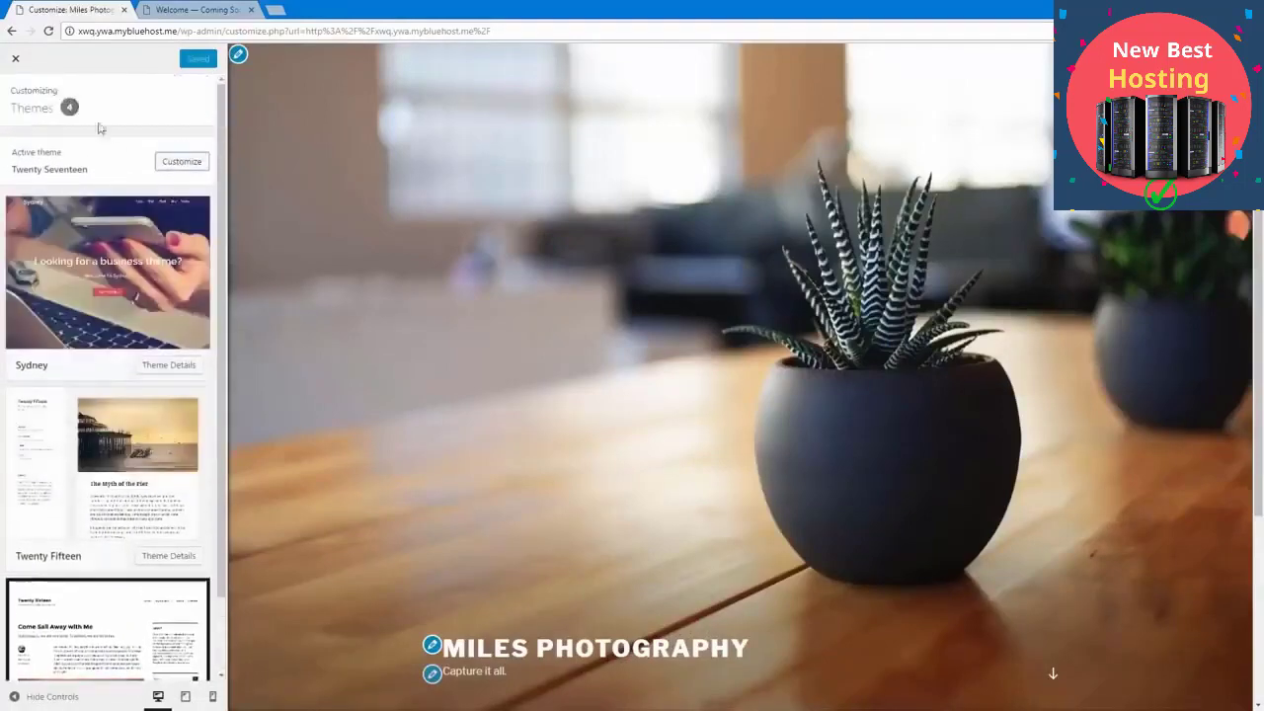
left_click(16, 59)
left_click(182, 161)
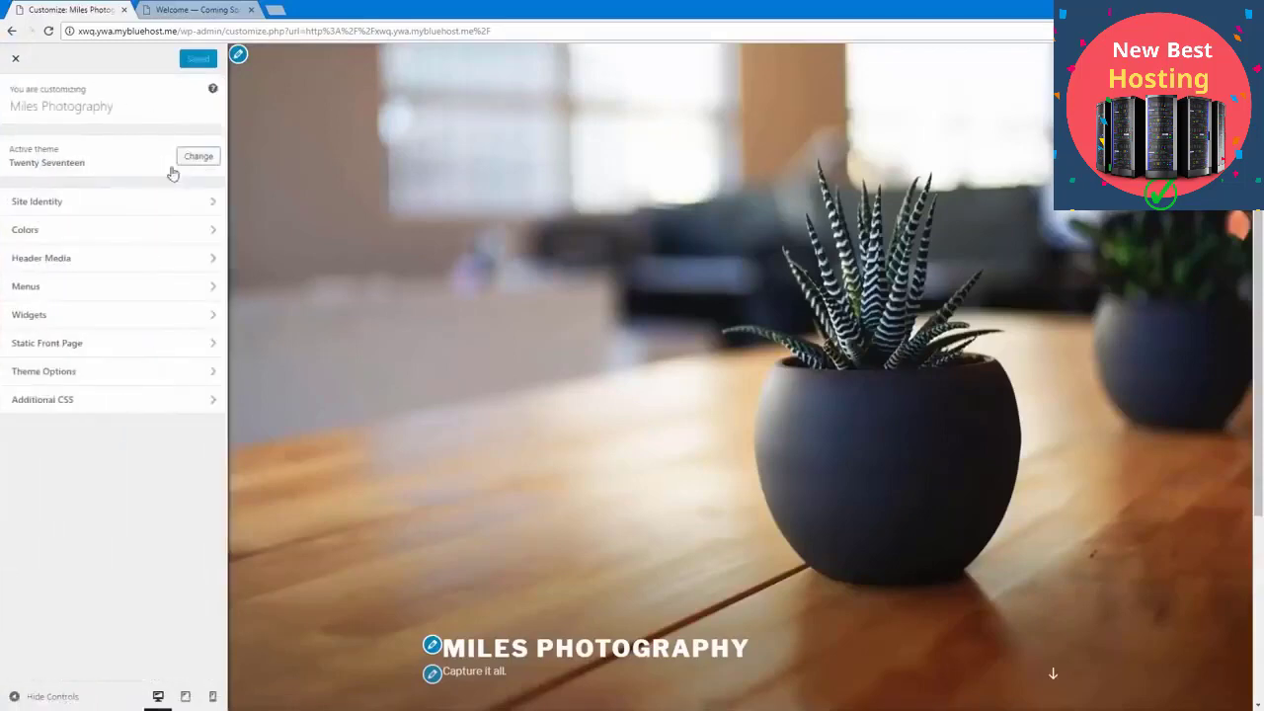
Step: Open the Site Identity settings and examine the site title and tagline fields
left_click(126, 202)
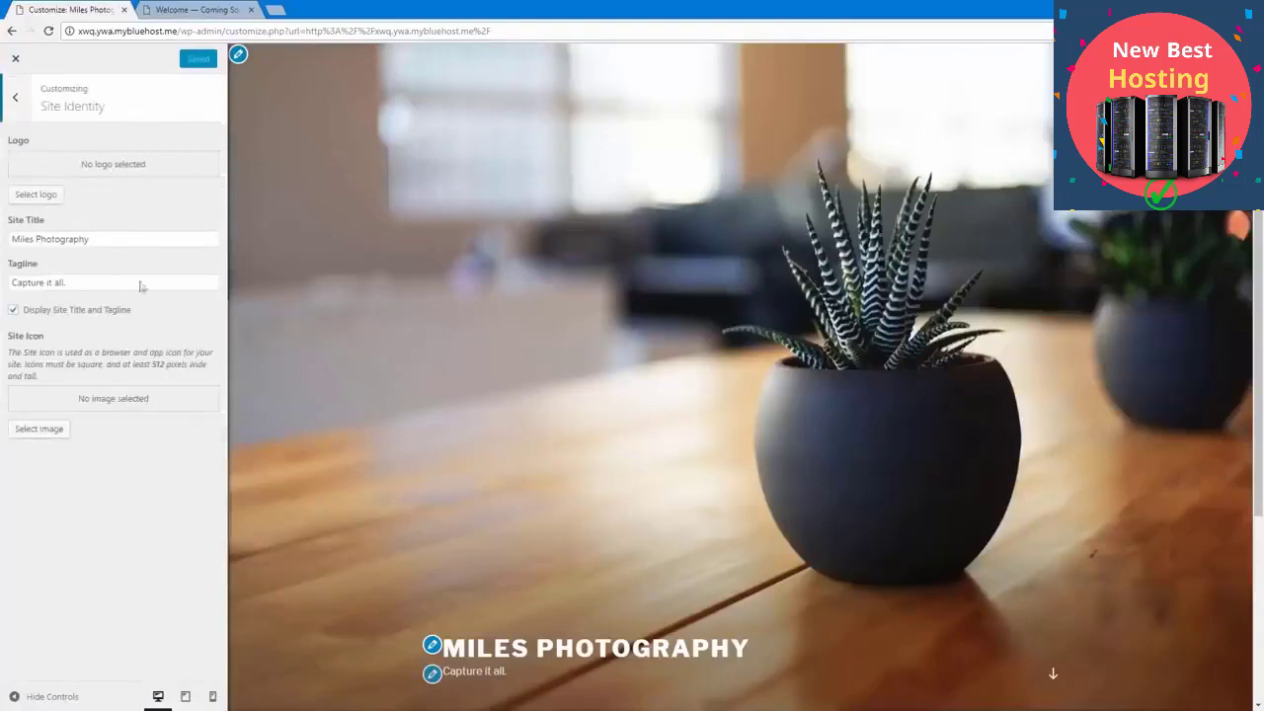
left_click(92, 238)
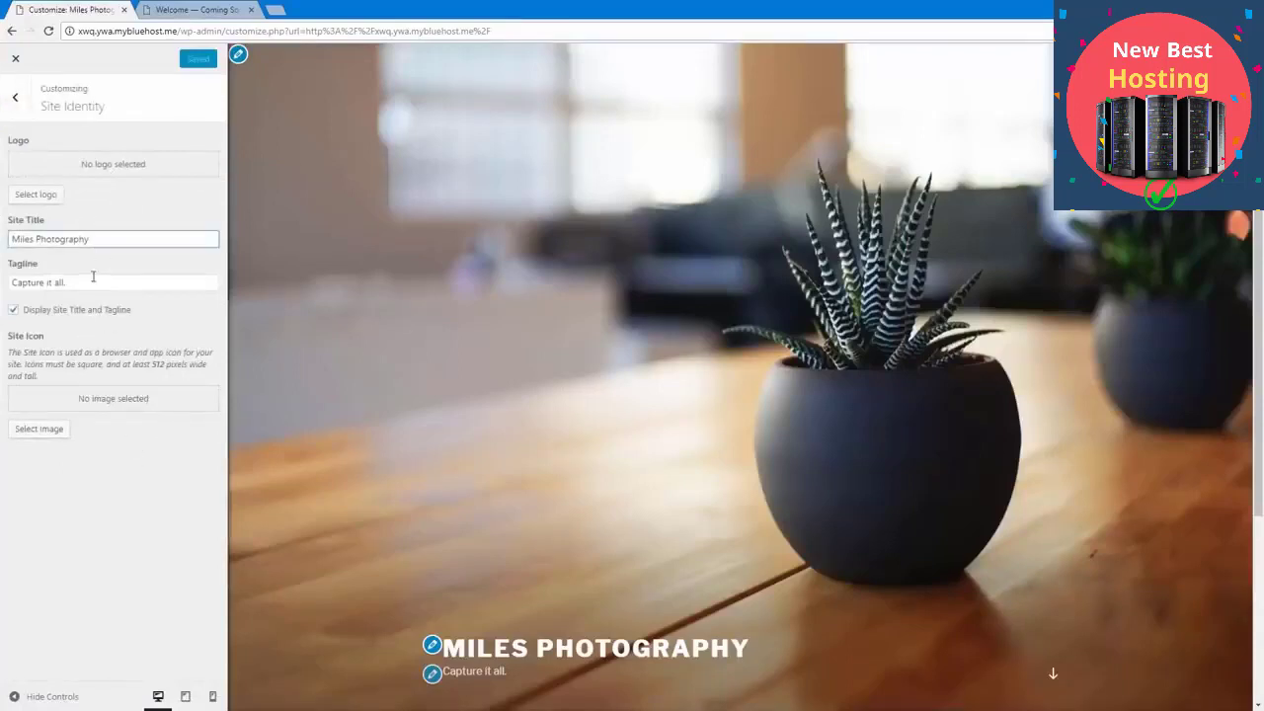
left_click(93, 280)
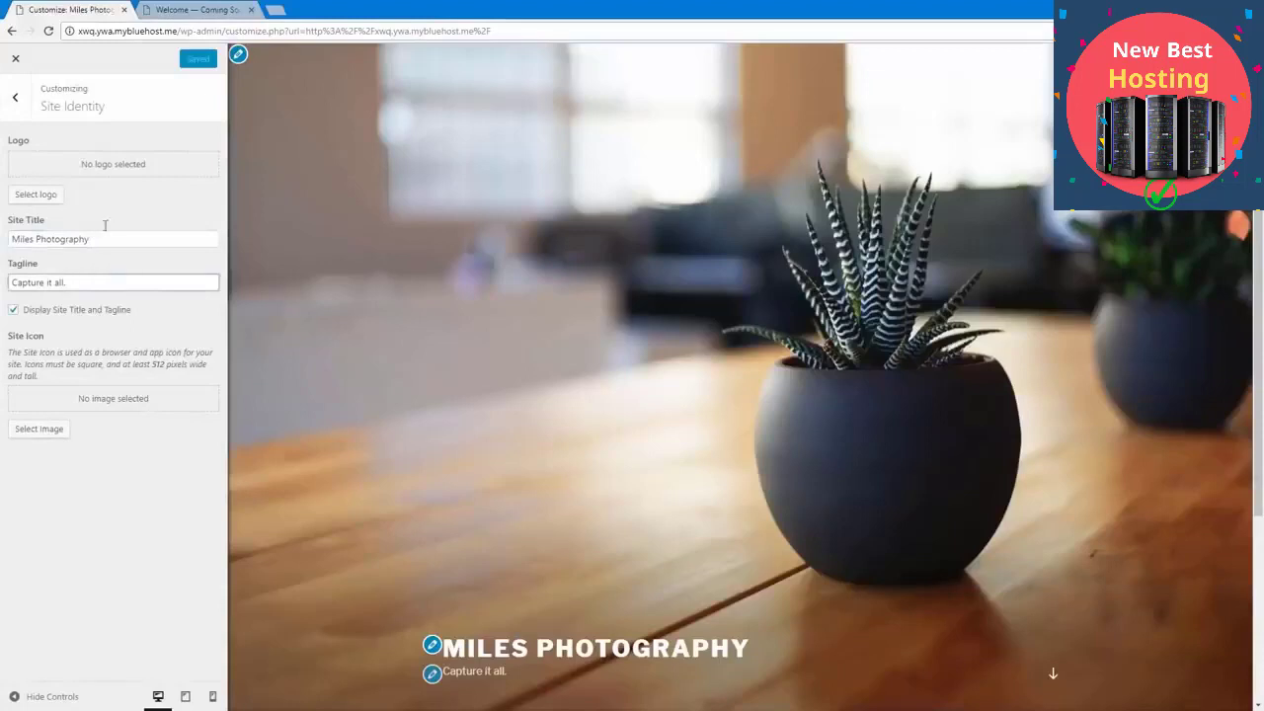
left_click(106, 237)
left_click(103, 211)
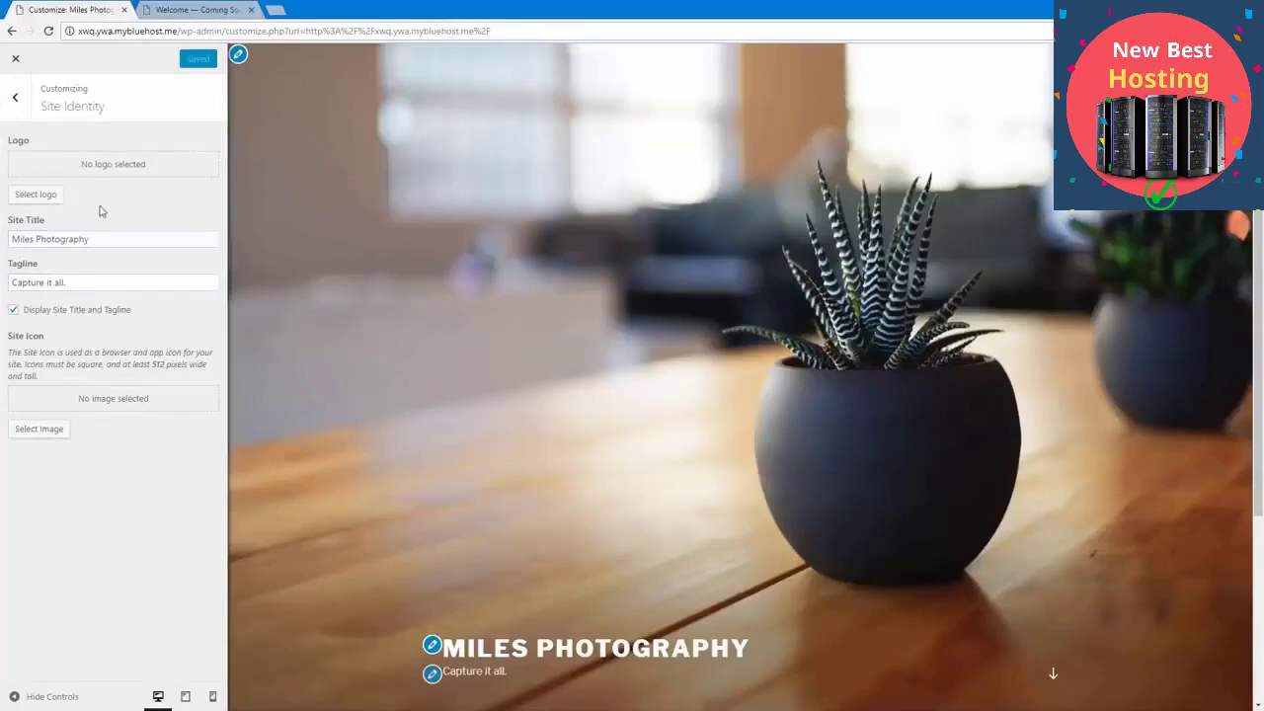
Step: Upload camera-clip-art.png from the Pictures folder and set it as the site logo without cropping
left_click(31, 195)
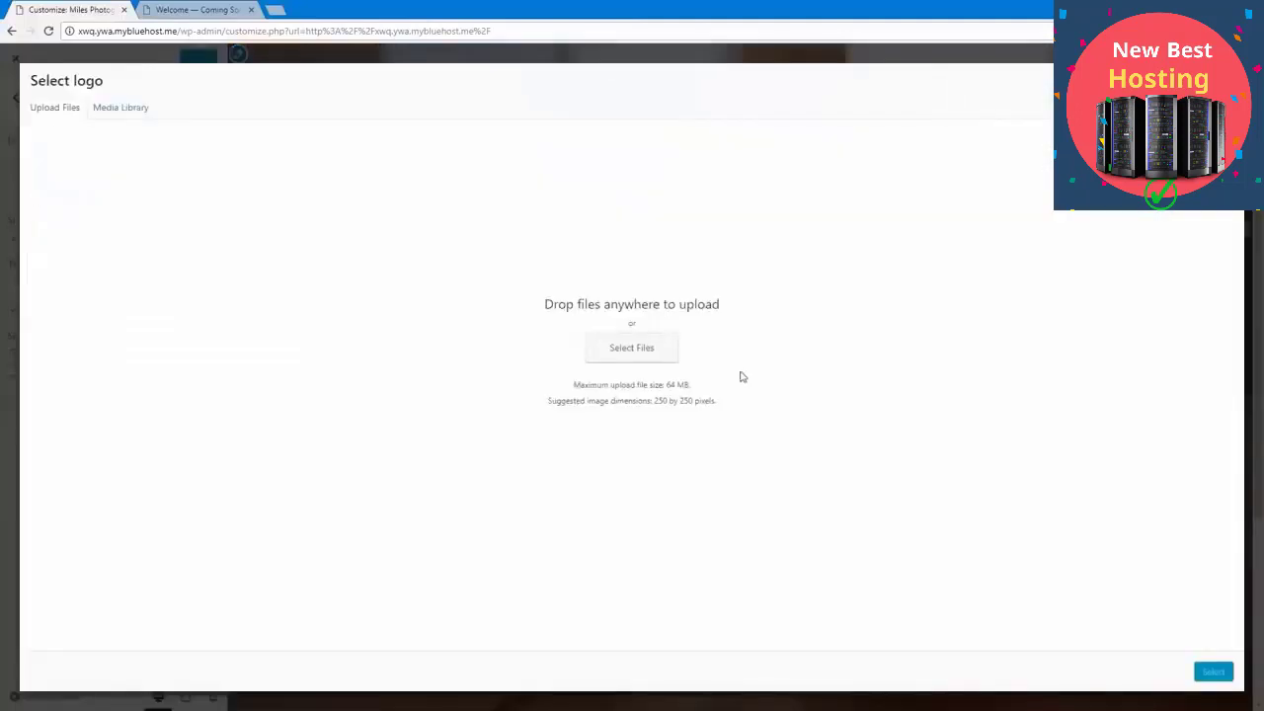
left_click(630, 360)
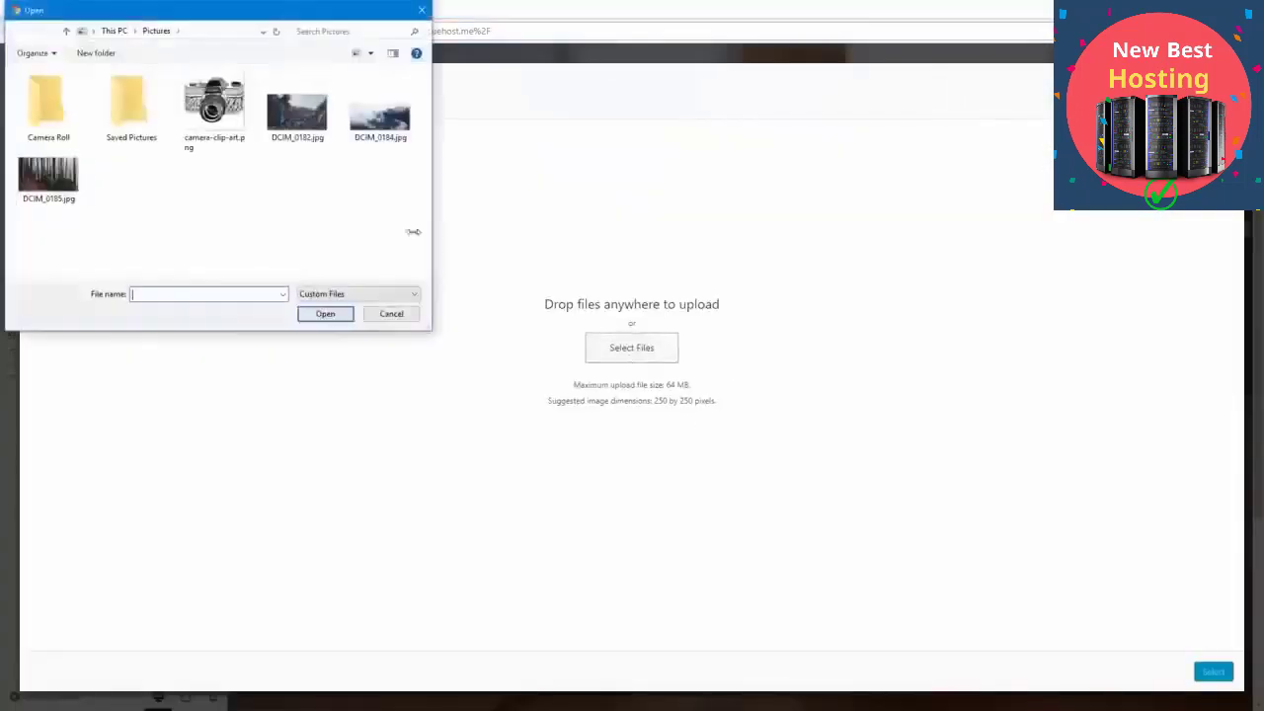
left_click(230, 132)
double_click(230, 132)
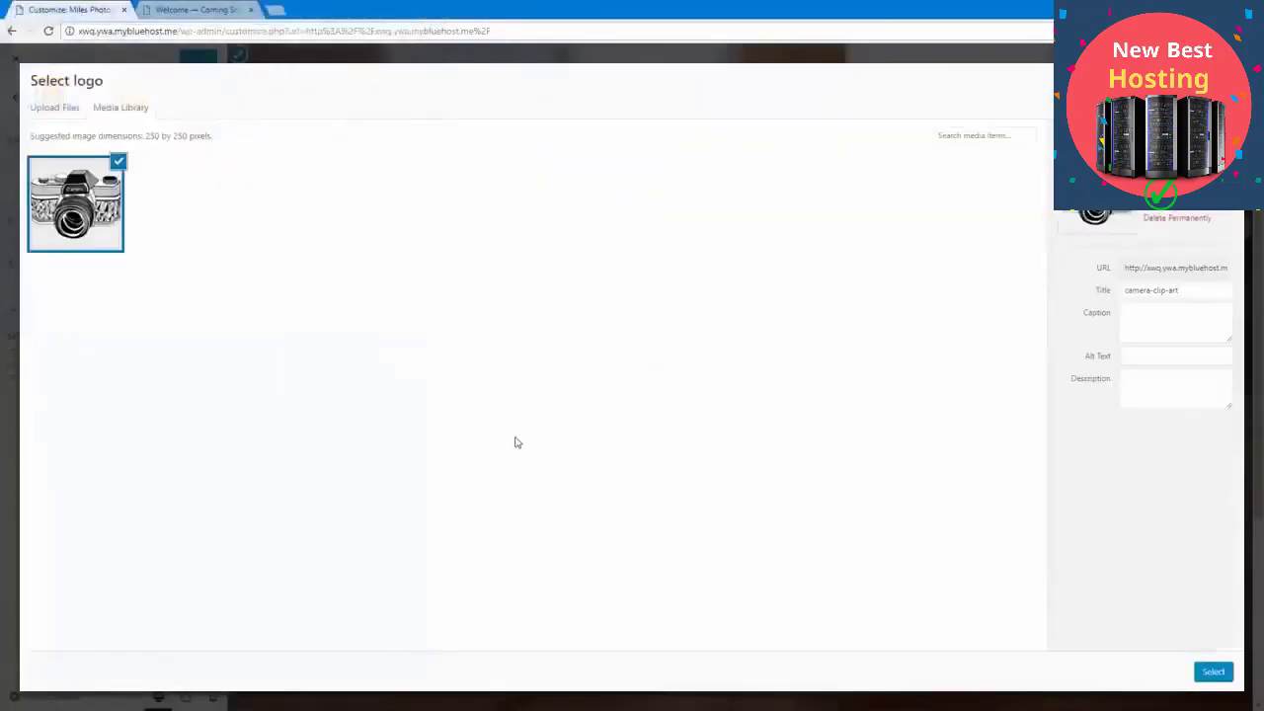
left_click(1212, 670)
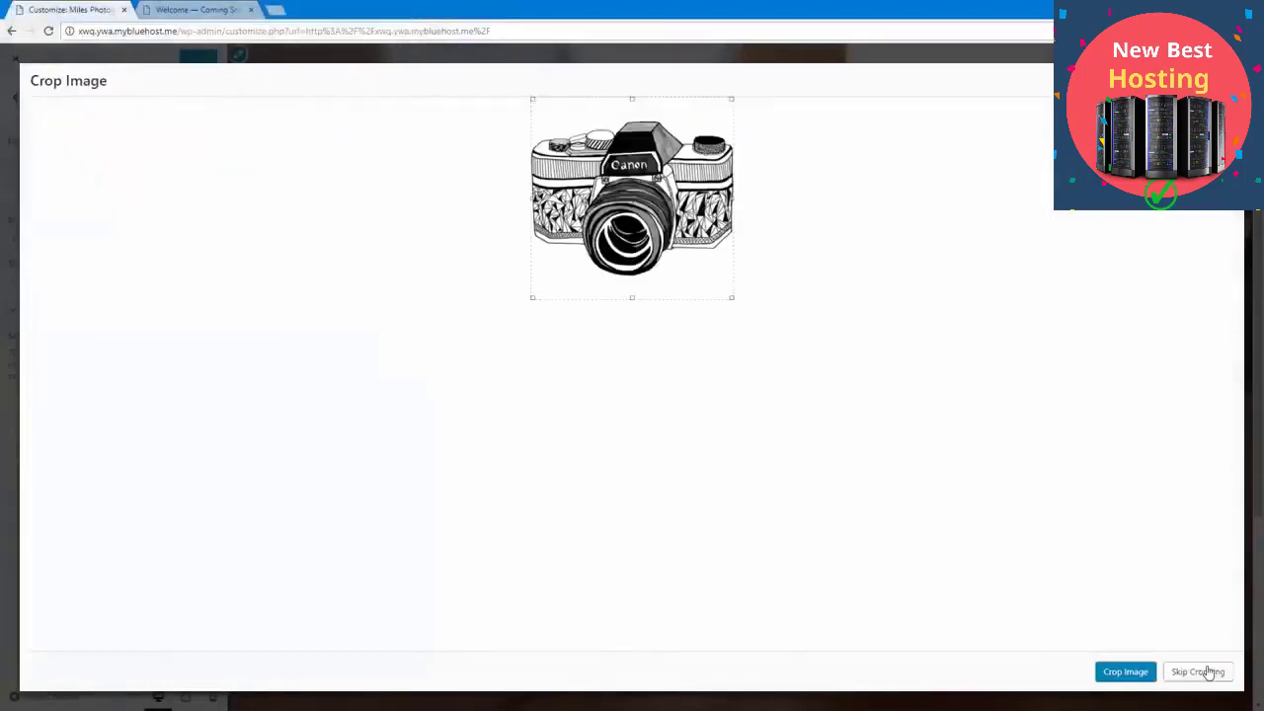
left_click(1208, 671)
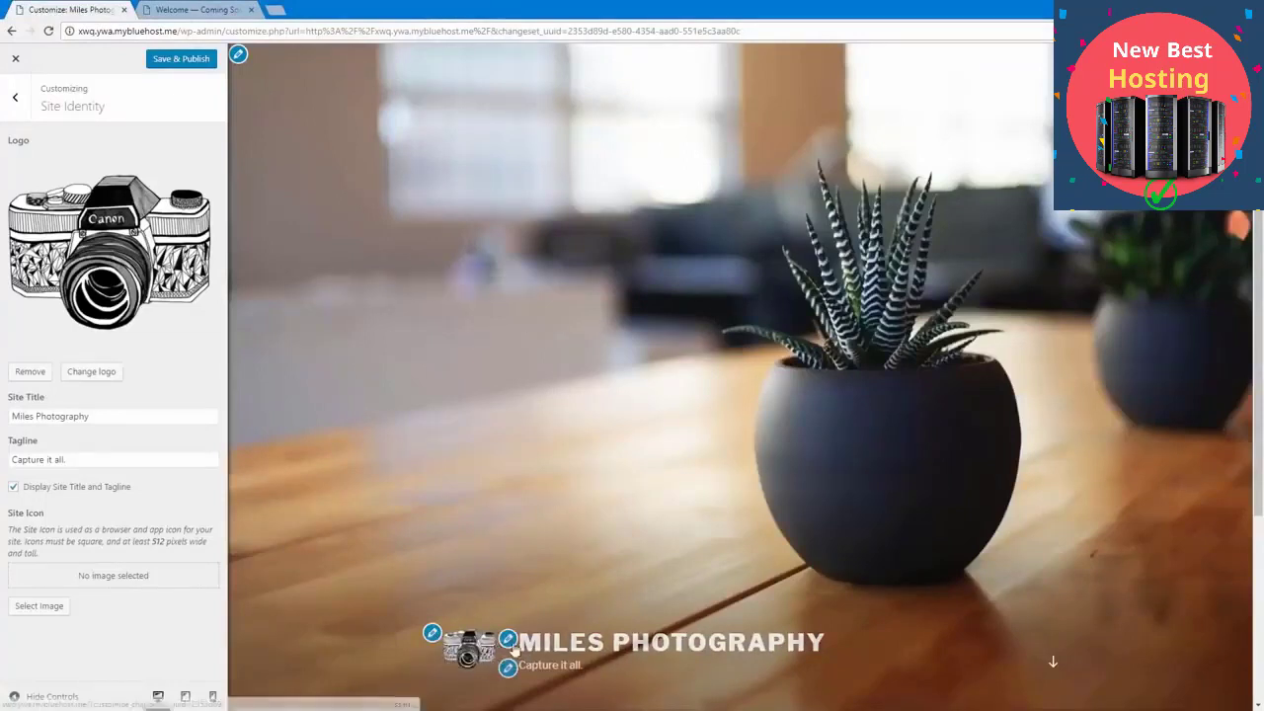
Step: Replace the front page's header image with DCIM_0182.jpg, uploaded from the Pictures folder and left uncropped
left_click(239, 56)
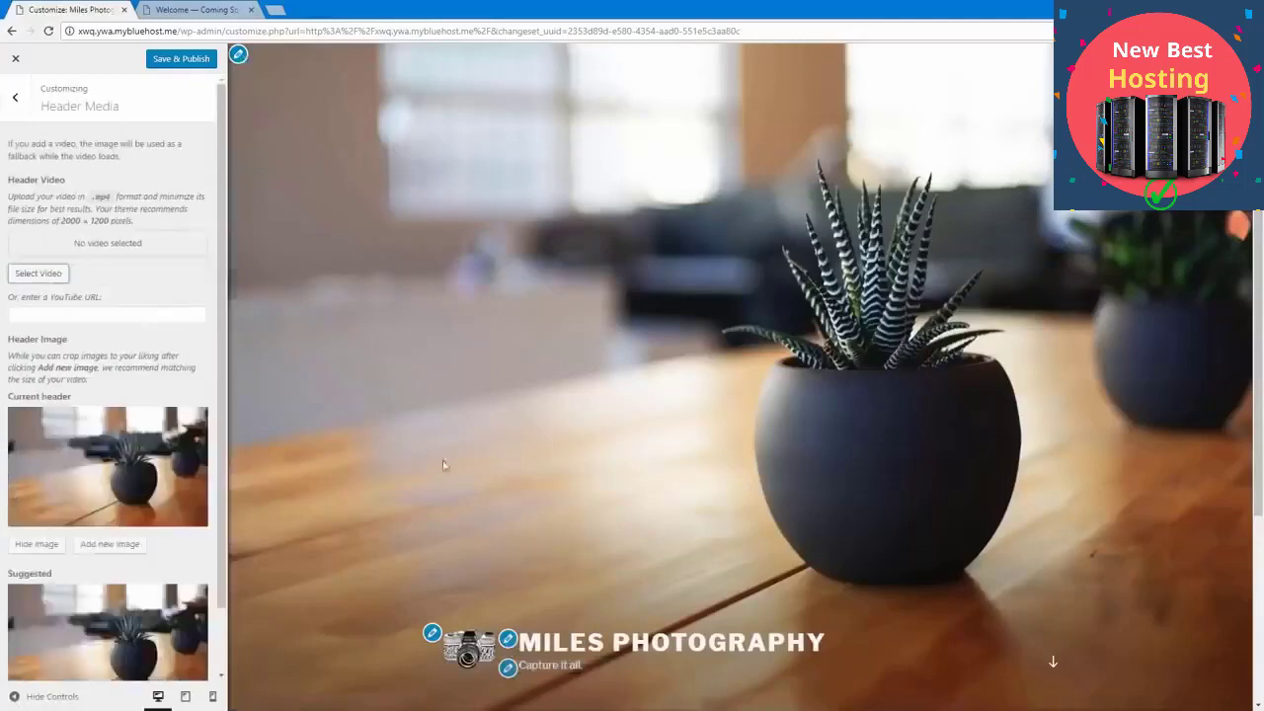
left_click(435, 635)
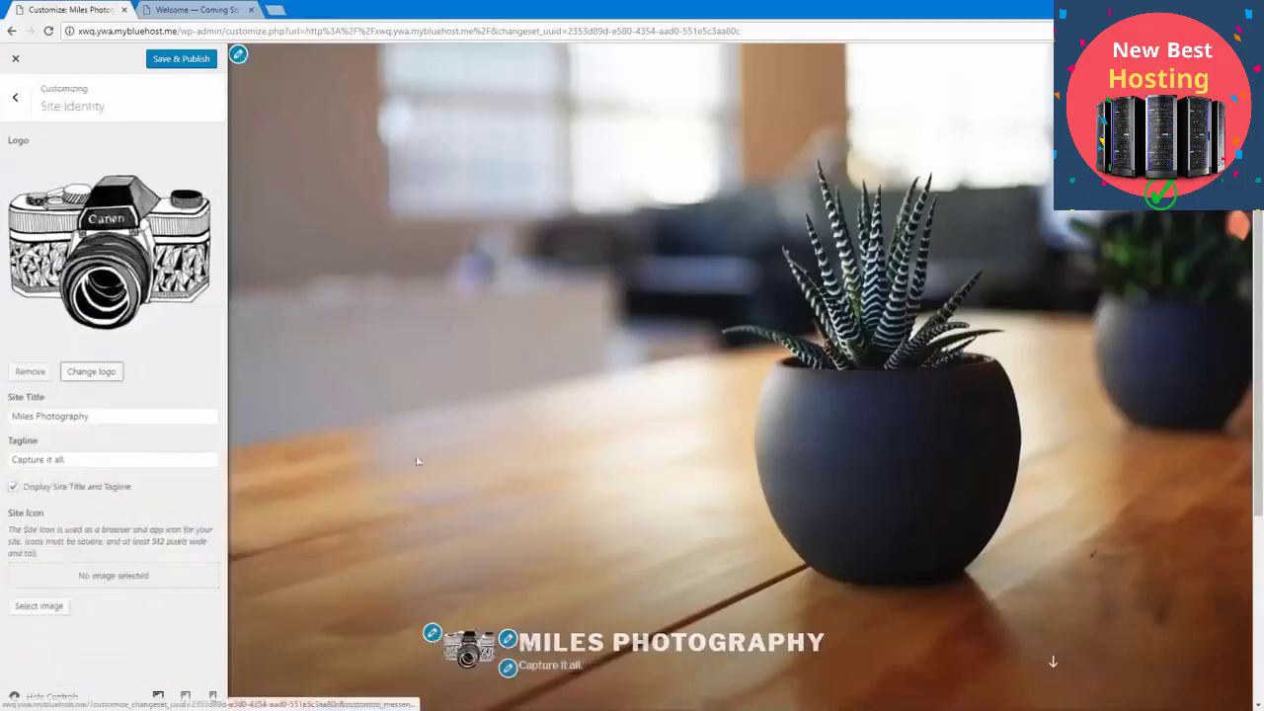
left_click(238, 55)
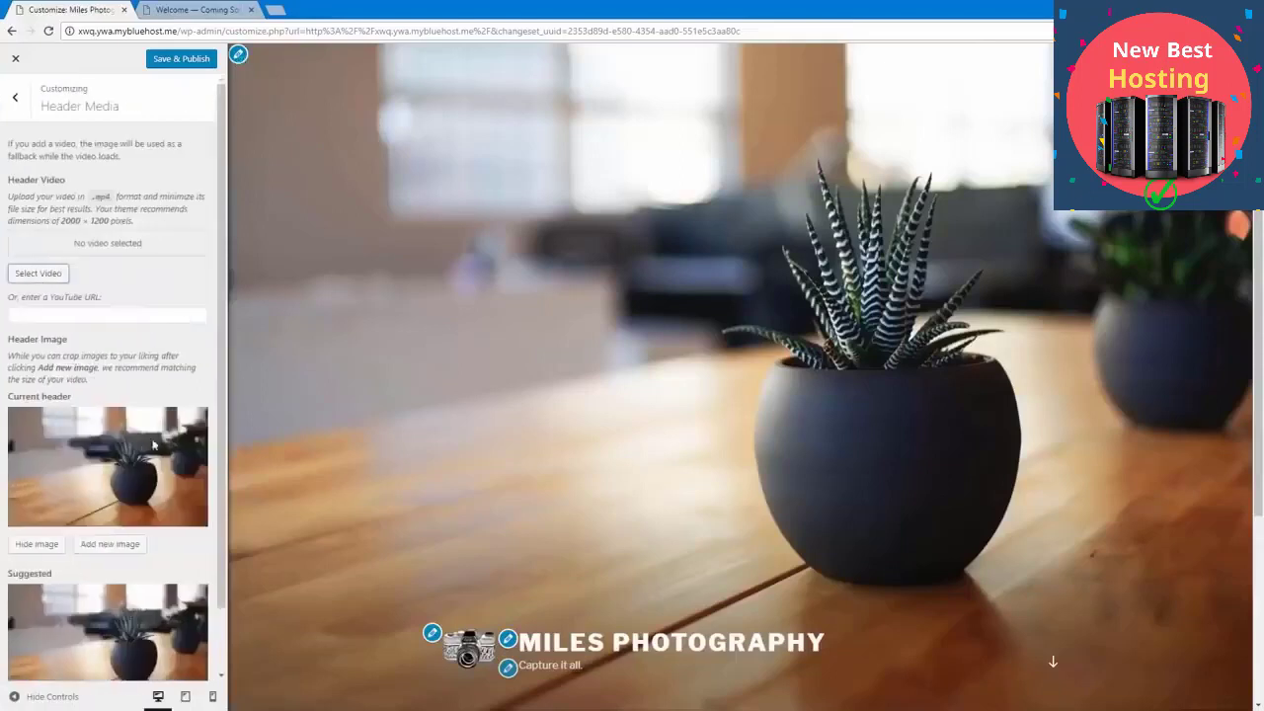
left_click(104, 551)
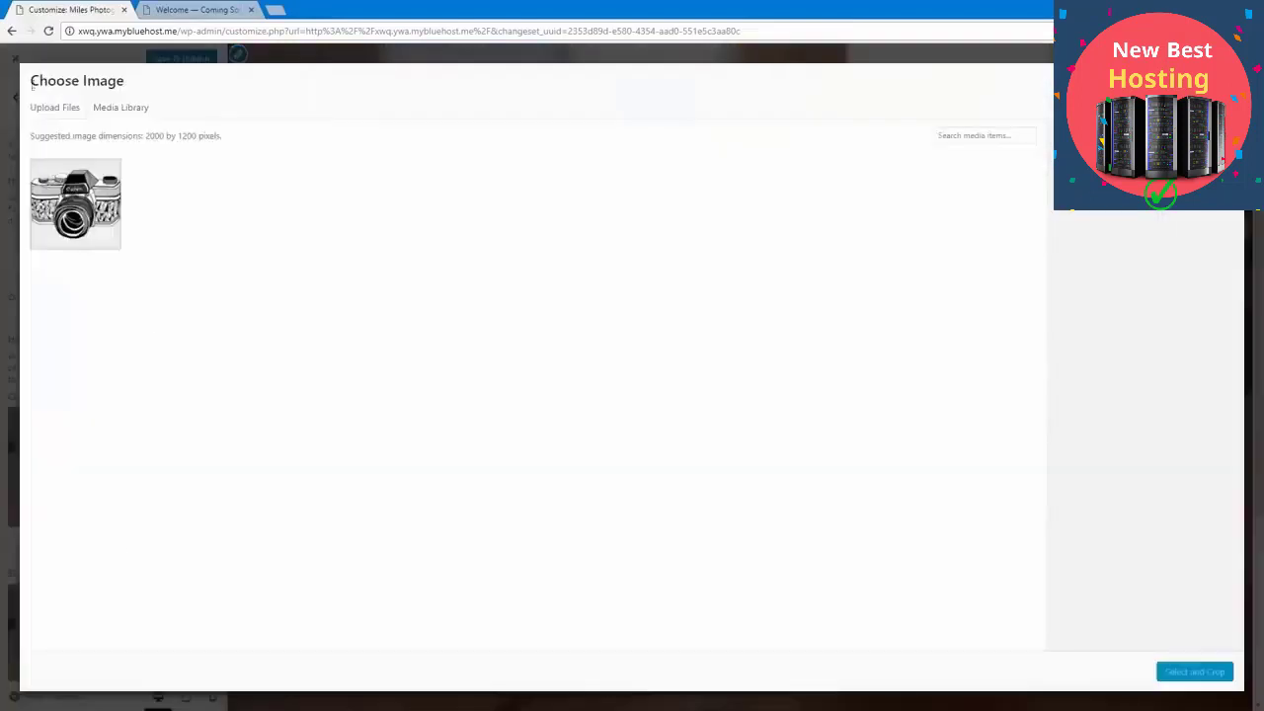
left_click(44, 108)
left_click(598, 353)
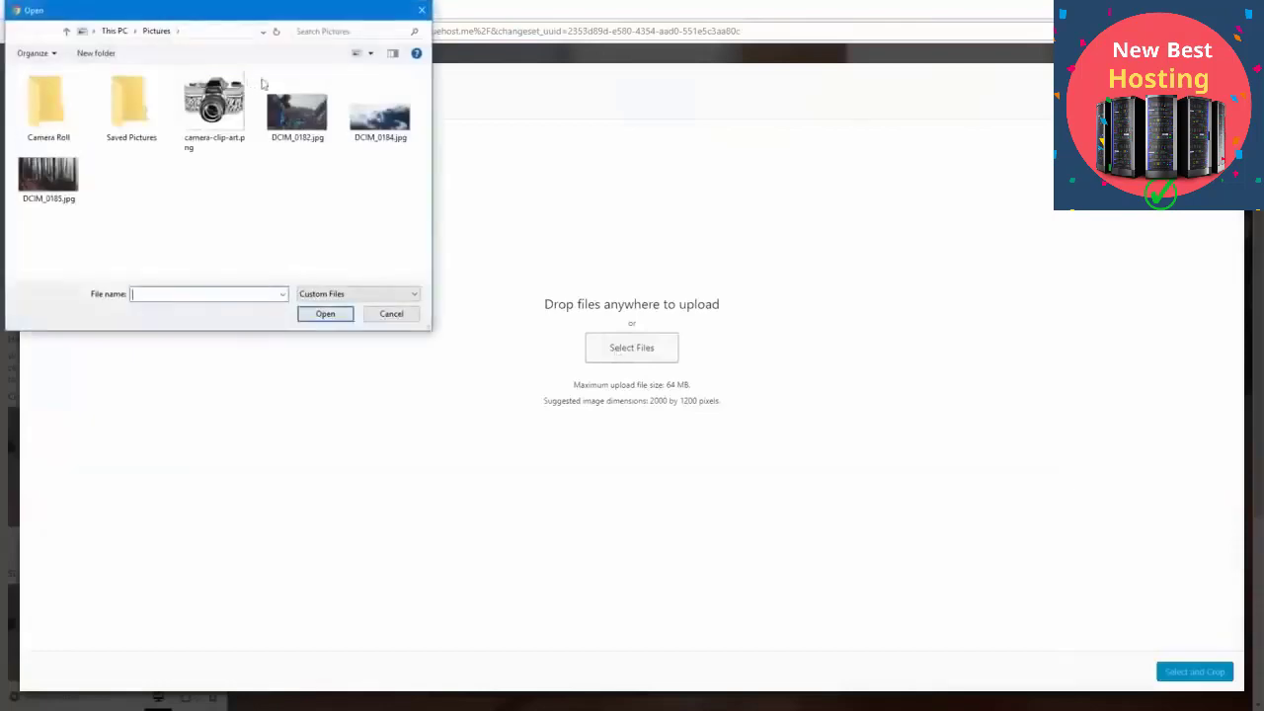
double_click(312, 100)
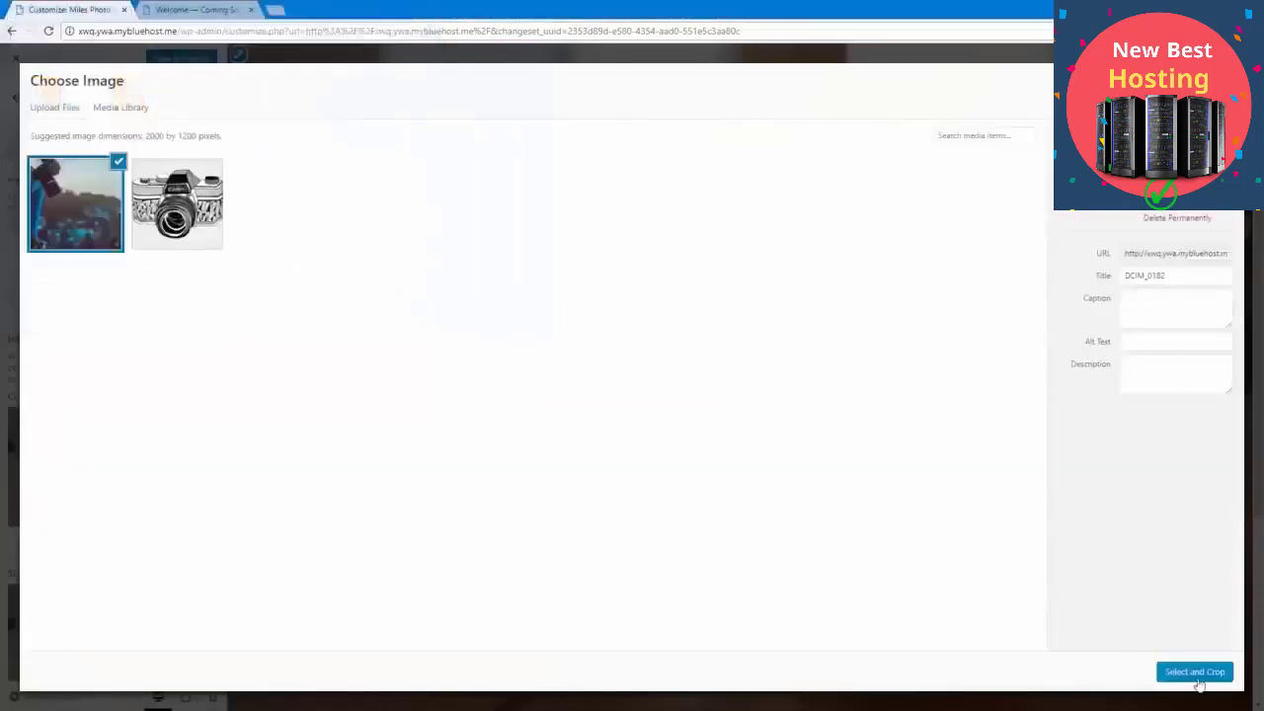
left_click(1198, 676)
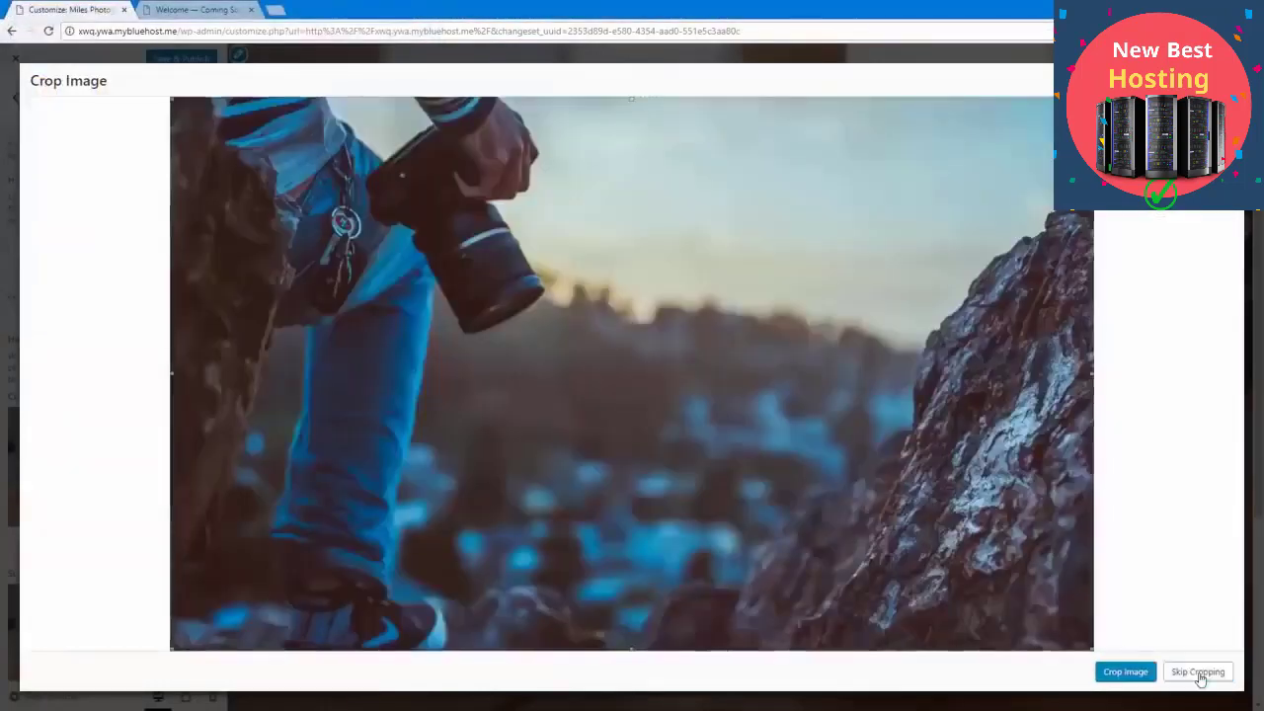
left_click(1199, 673)
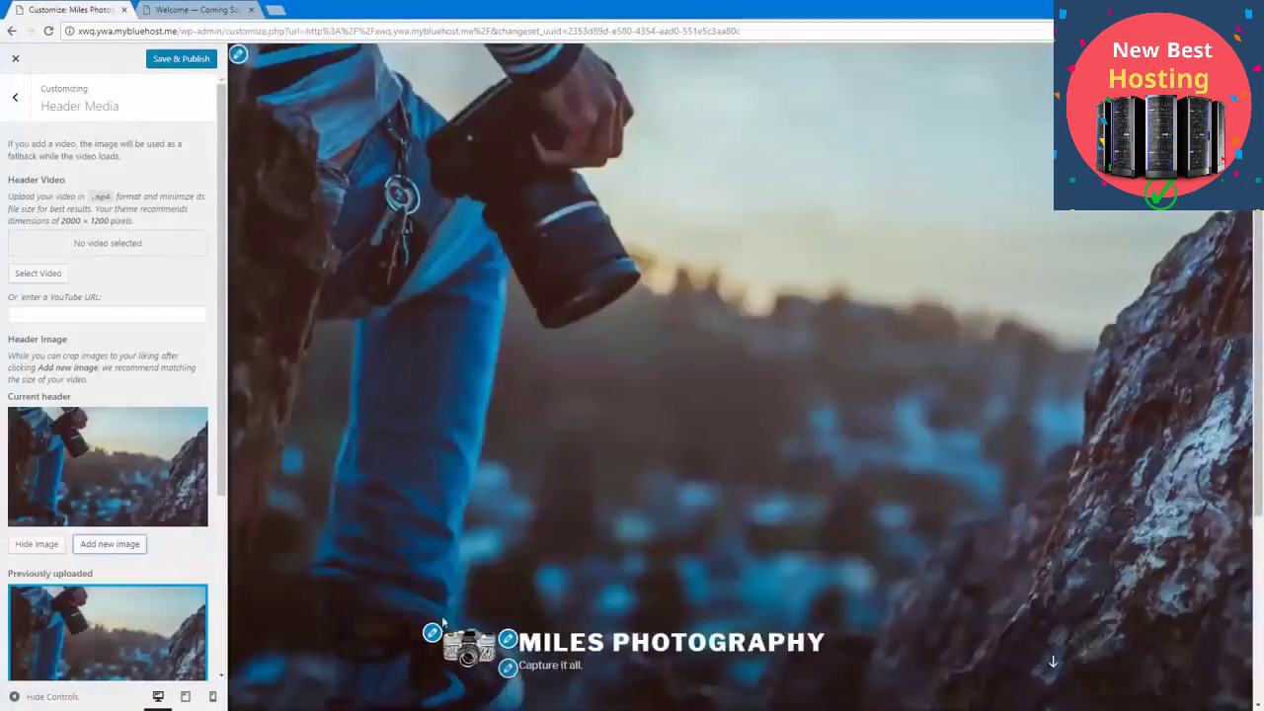
Step: Change the site tagline to "Capture it all on film."
left_click(509, 670)
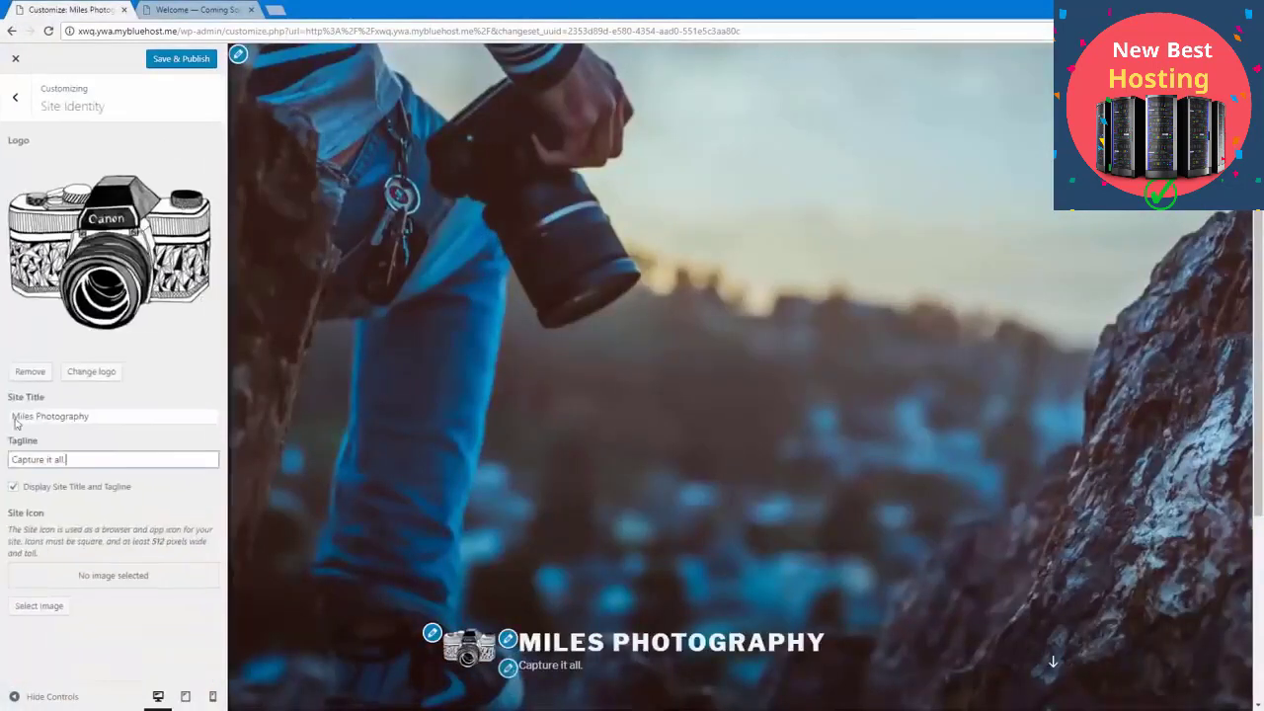
key("BackSpace")
type("on film.")
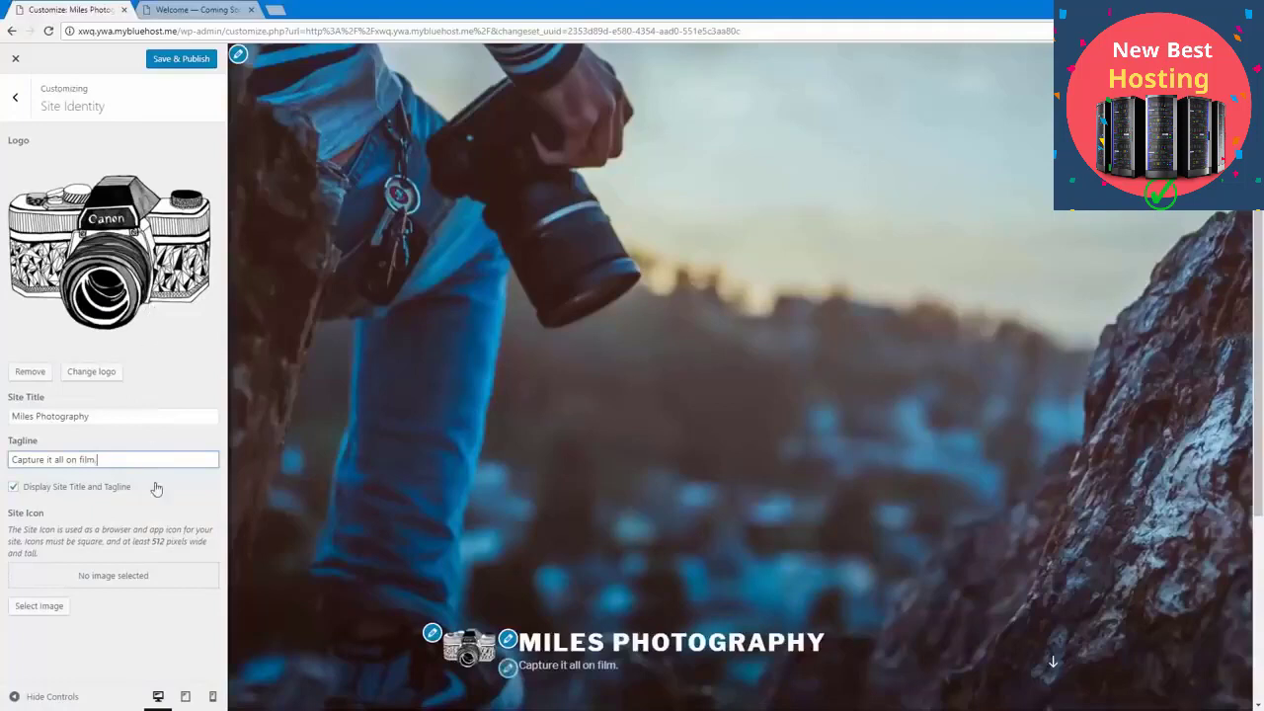
Step: Set the camera clip art from the media library as the site icon without cropping, and publish the changes
left_click(38, 605)
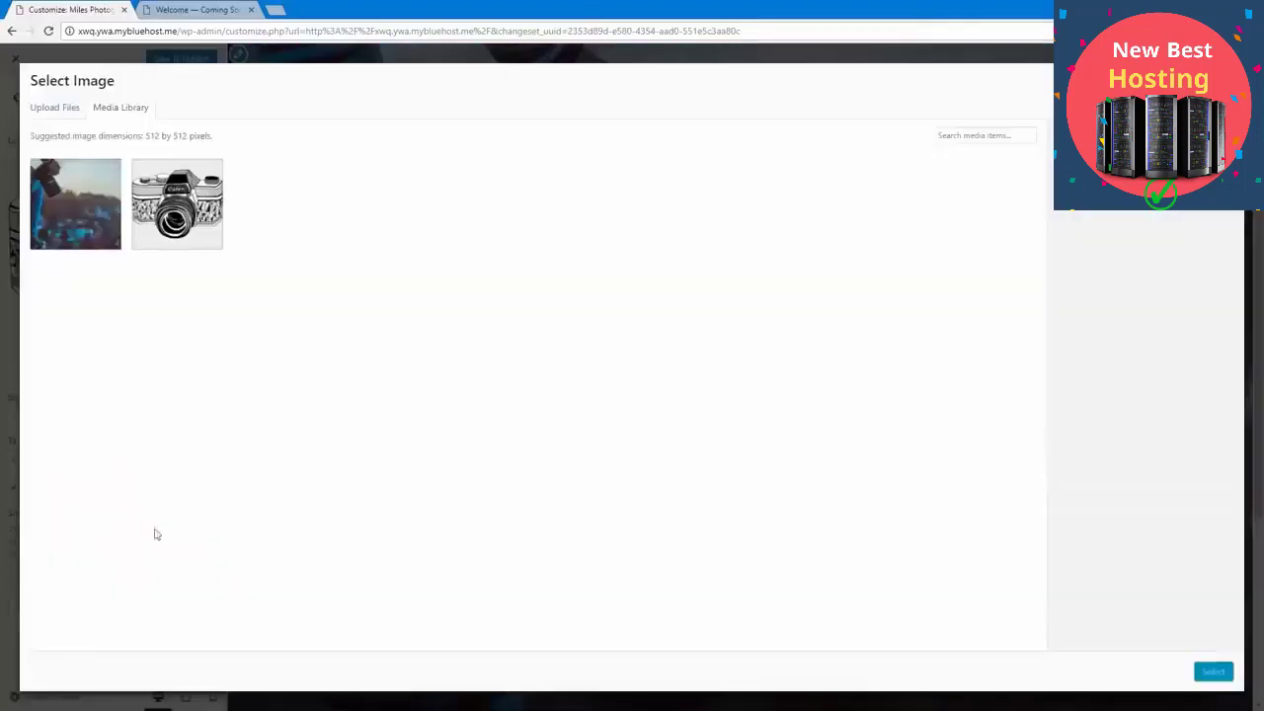
left_click(170, 229)
left_click(1212, 672)
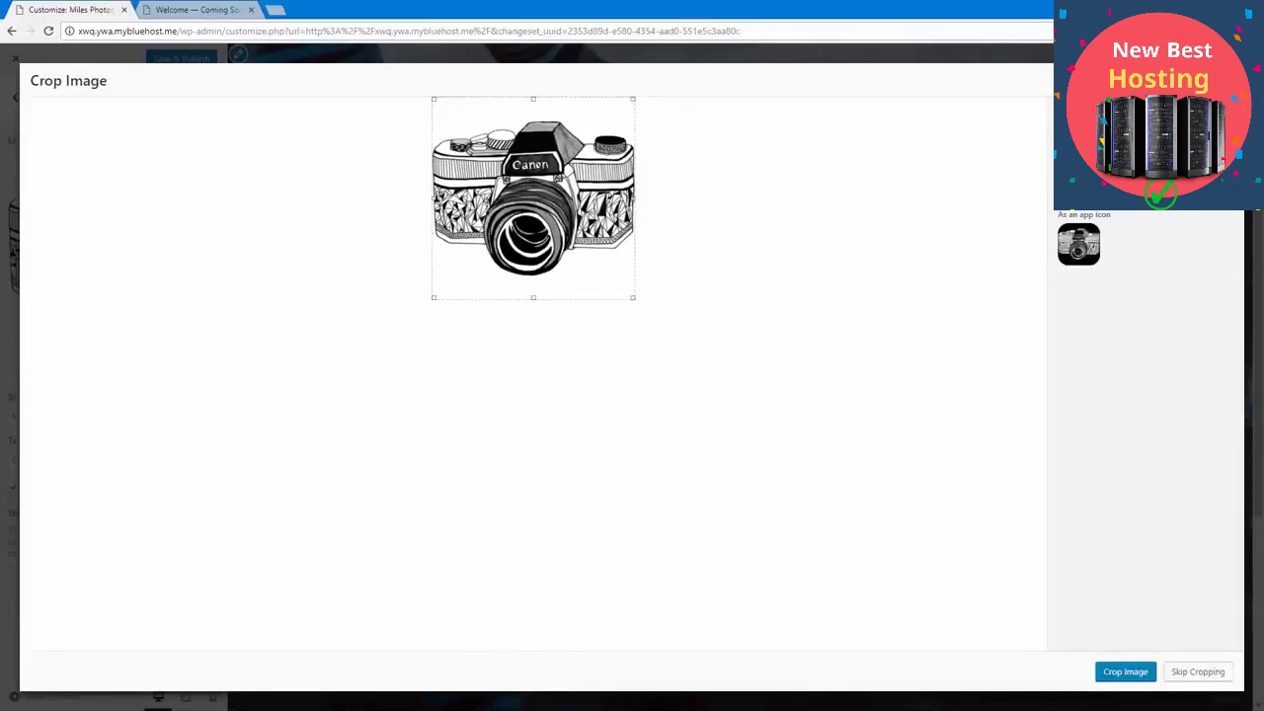
left_click(1195, 674)
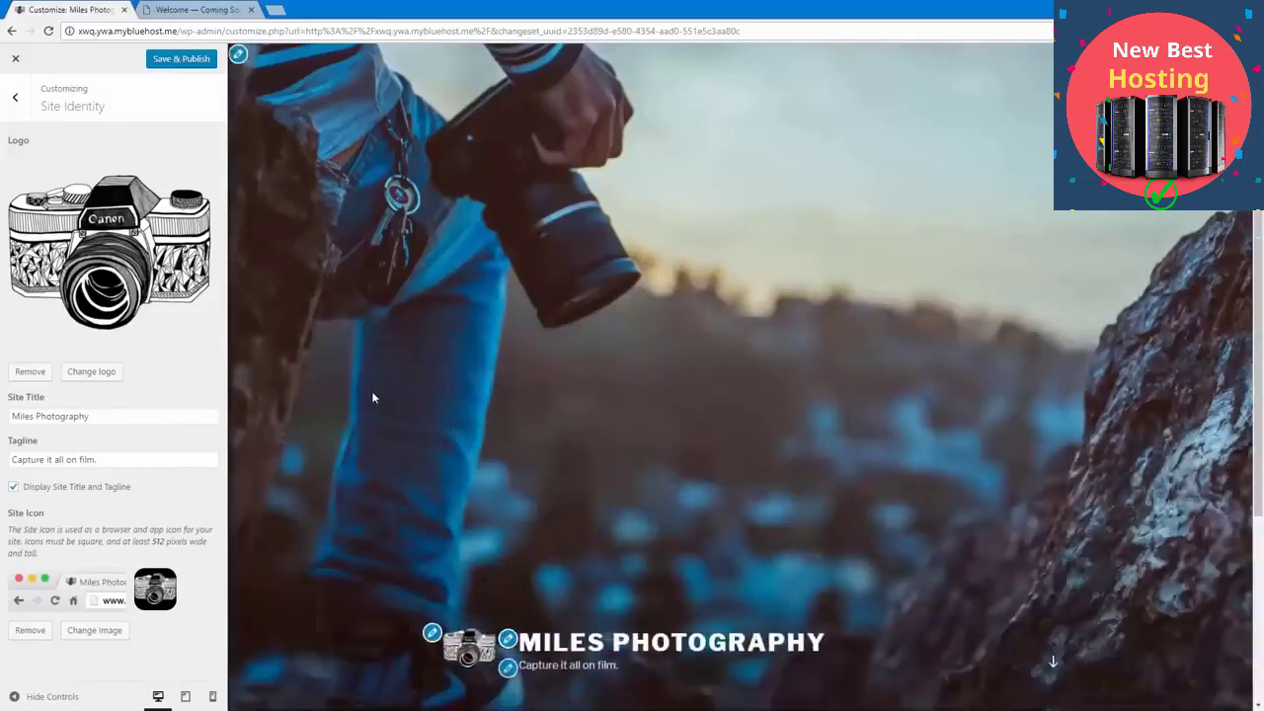
scroll(370, 395, "down", 3)
scroll(340, 405, "up", 3)
left_click(165, 61)
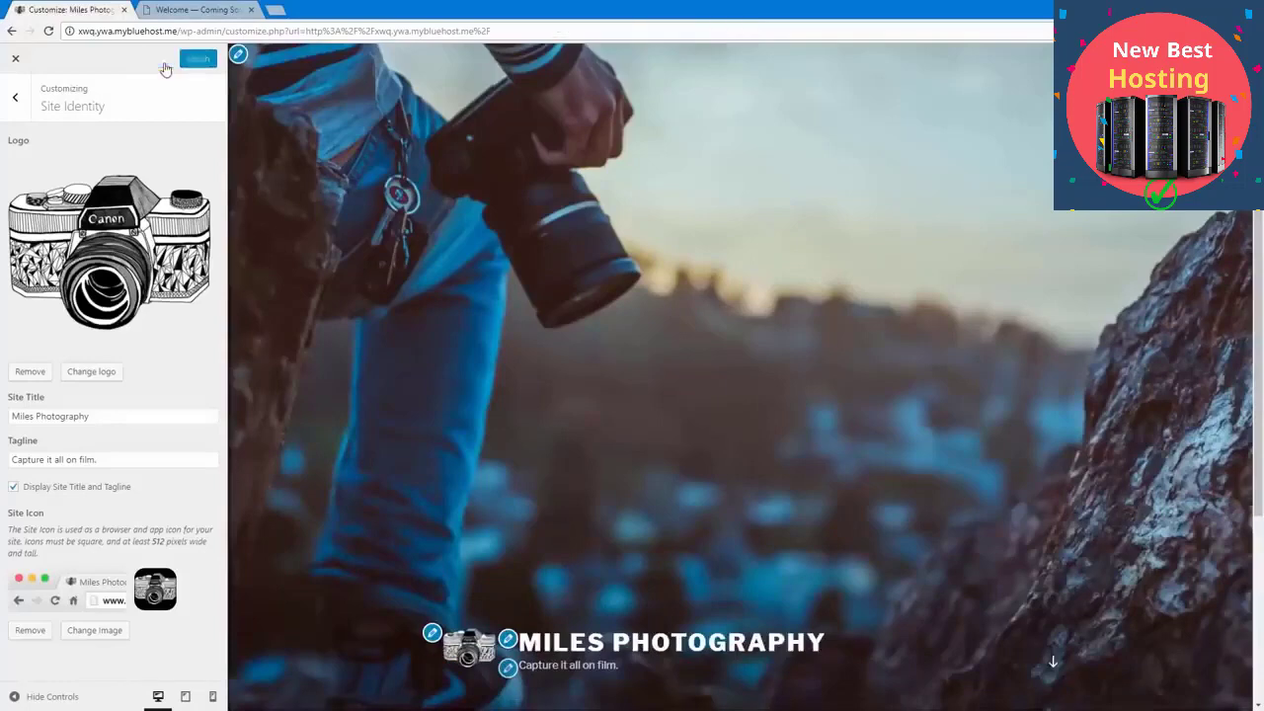
Step: Try the Custom color scheme, settle on the Dark scheme for the site, and return to the main customizing options
left_click(18, 99)
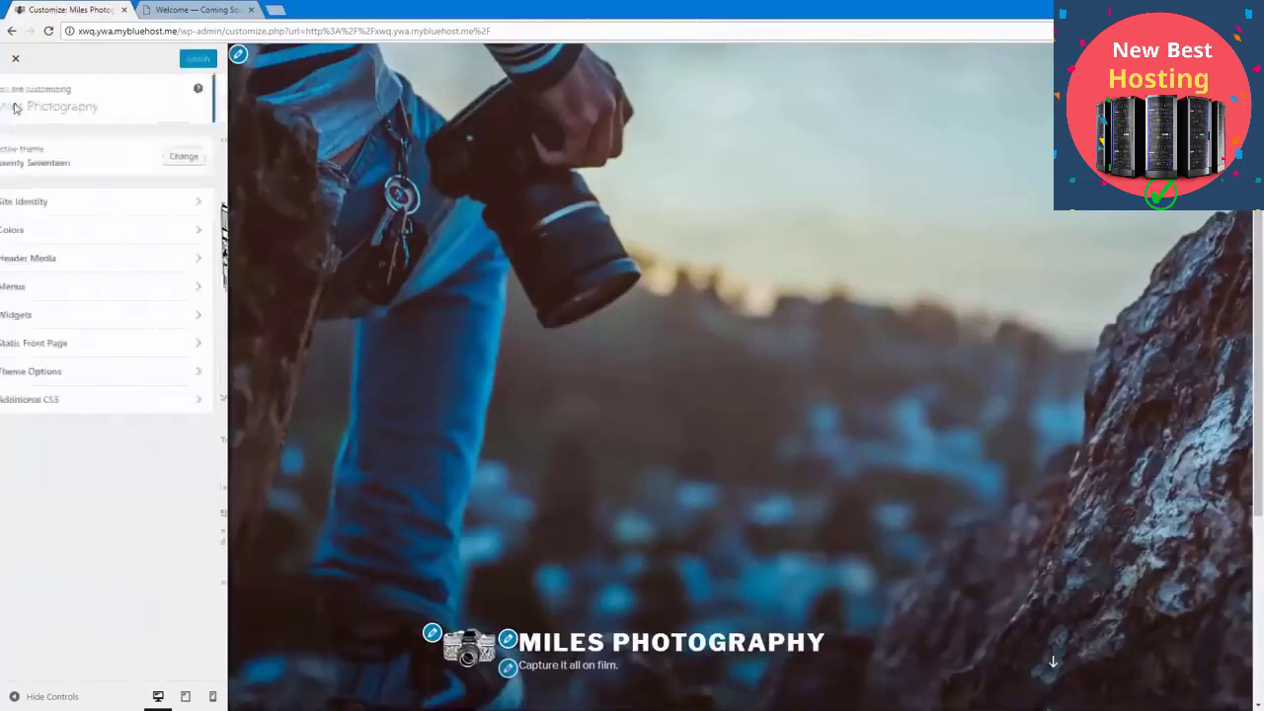
left_click(108, 235)
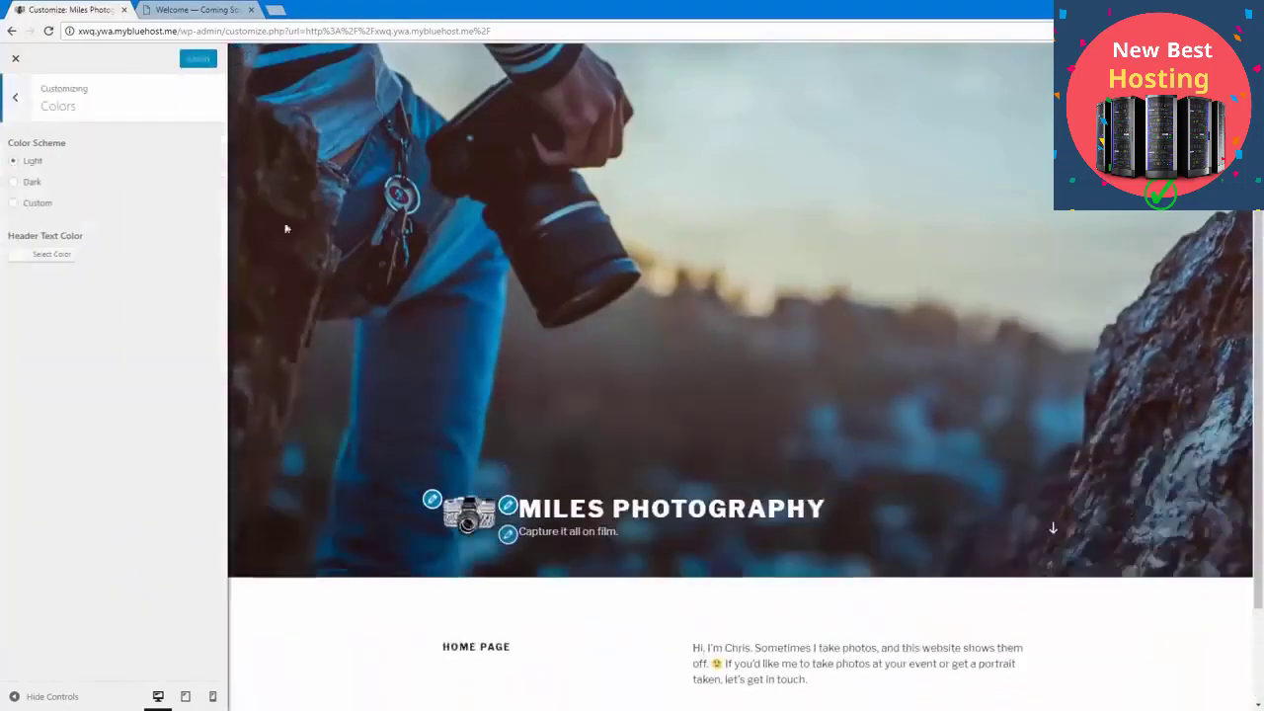
left_click(37, 204)
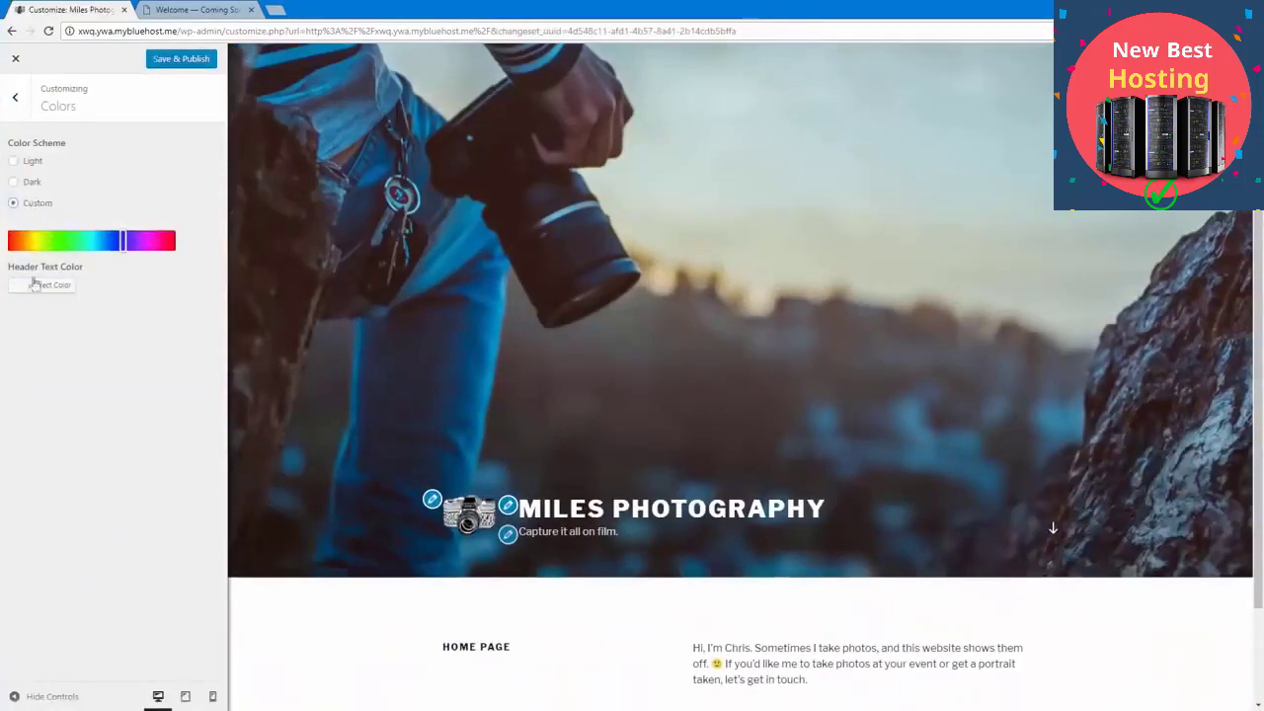
left_click(34, 182)
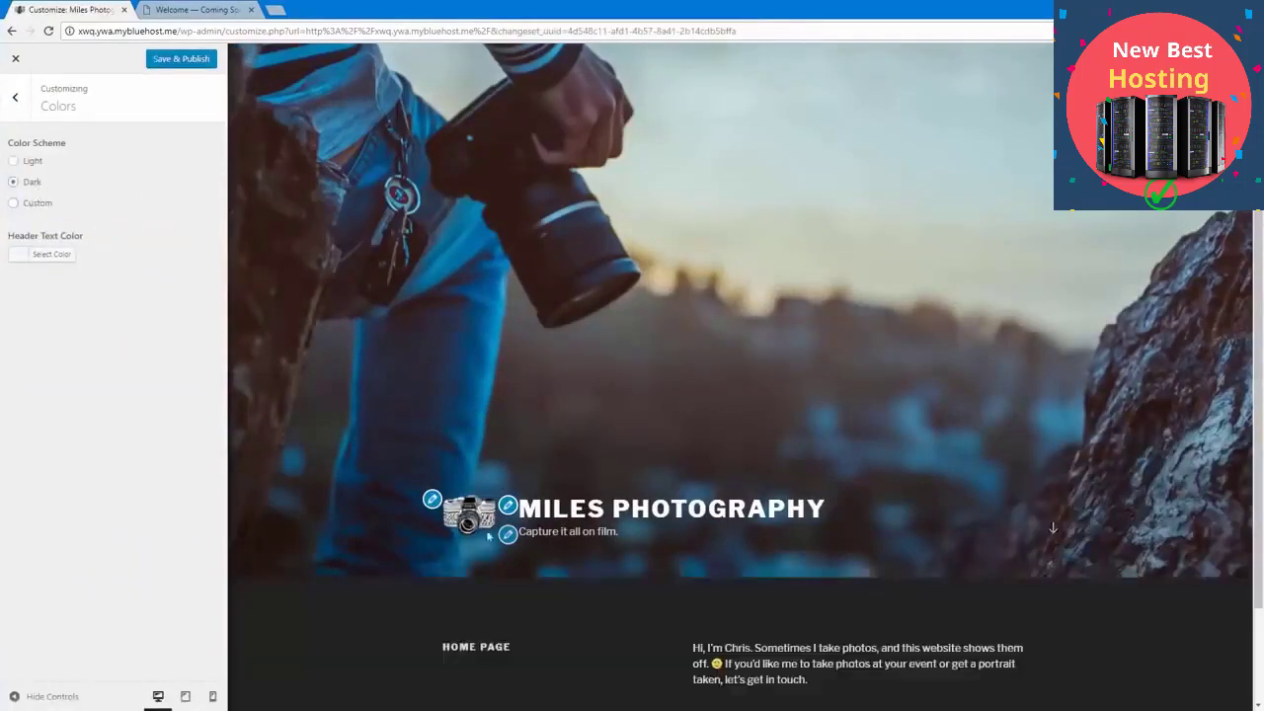
left_click(22, 98)
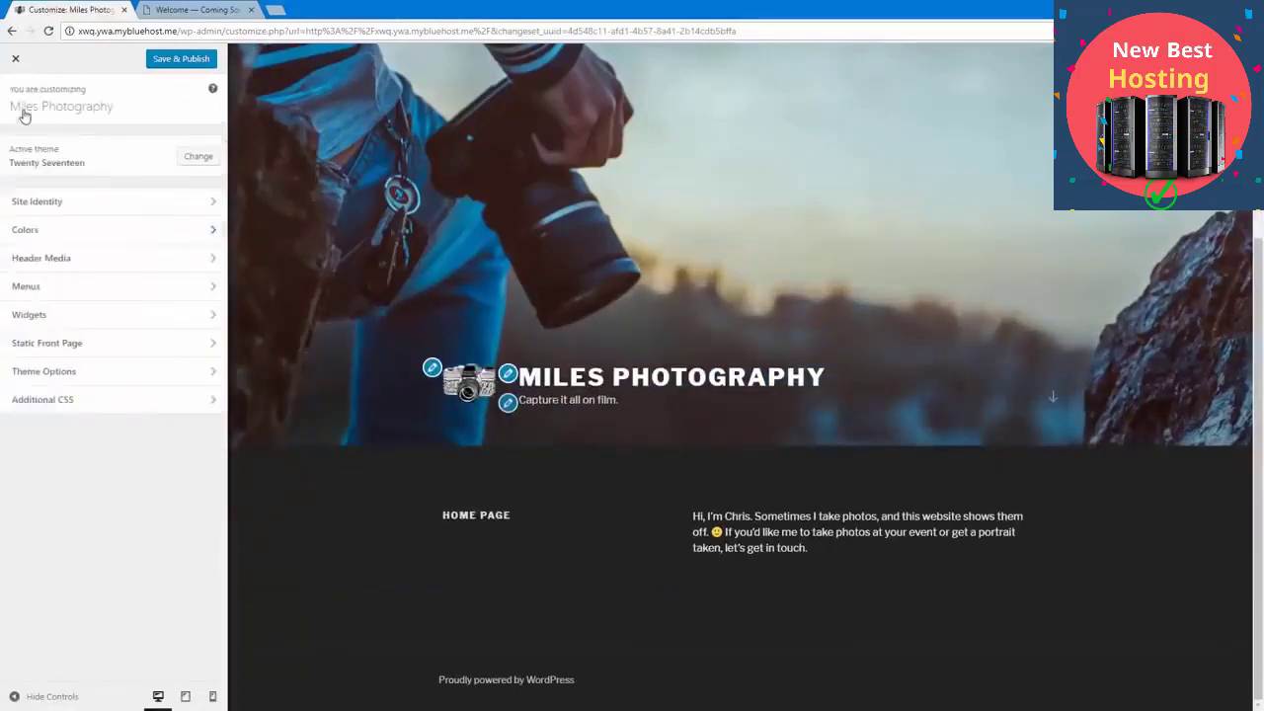
Step: Look through the Header Media options, including the YouTube URL field, and the Menus options, and return to the main customizing options
left_click(104, 268)
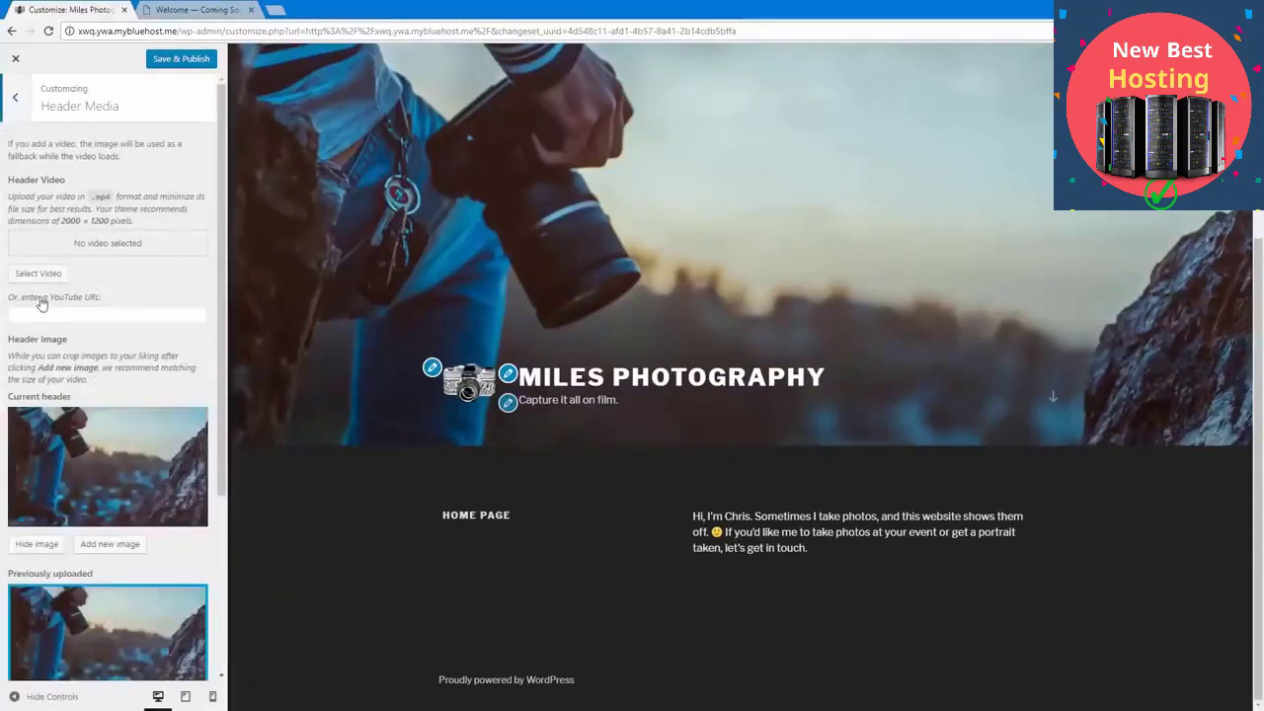
left_click(17, 316)
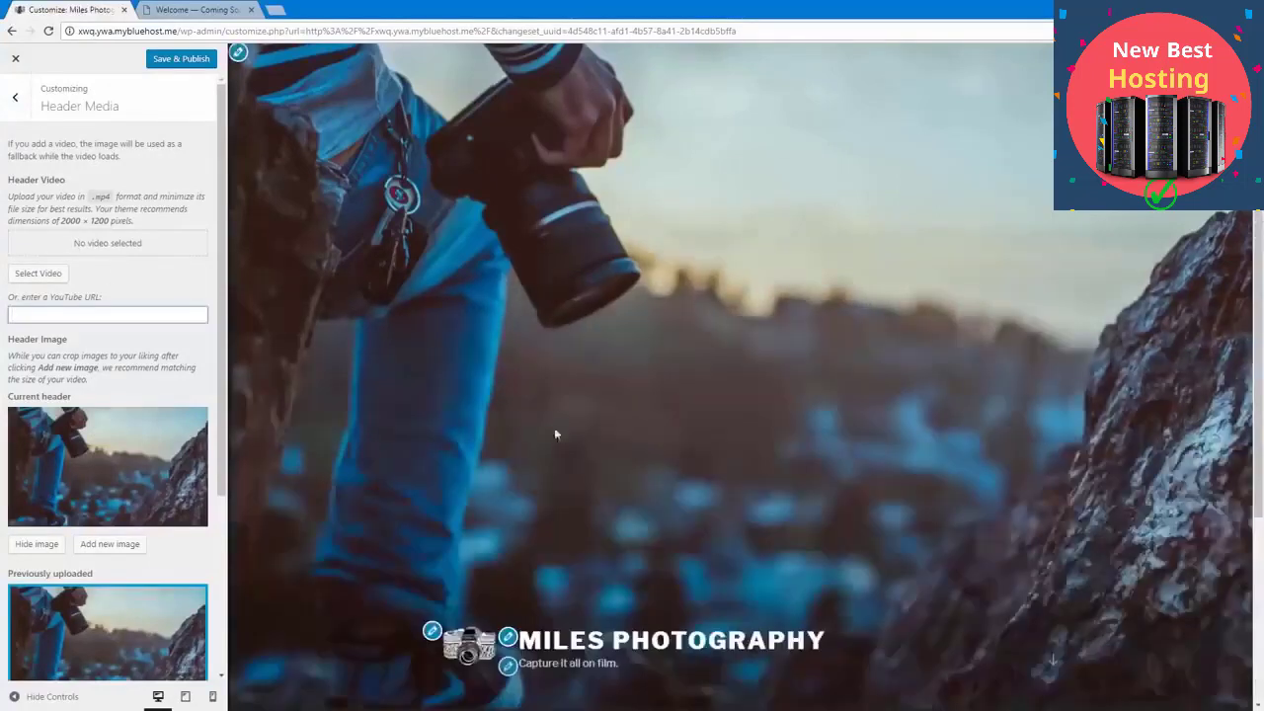
left_click(17, 115)
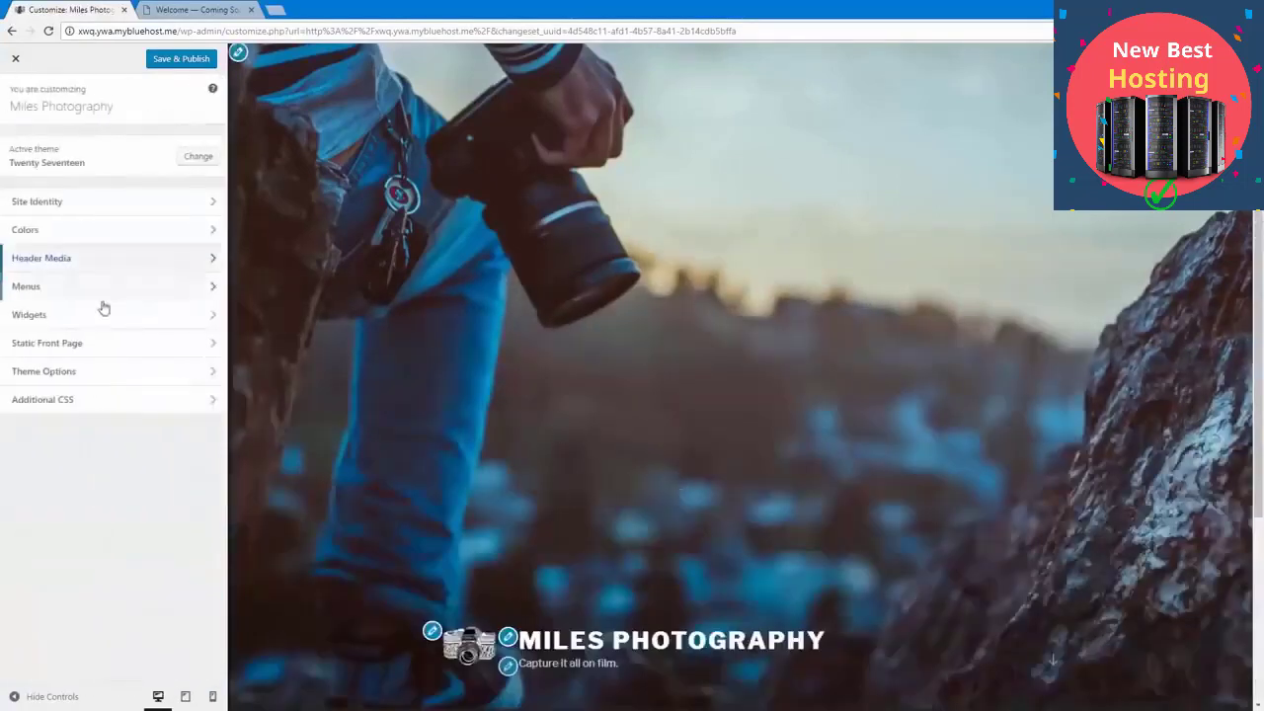
left_click(101, 287)
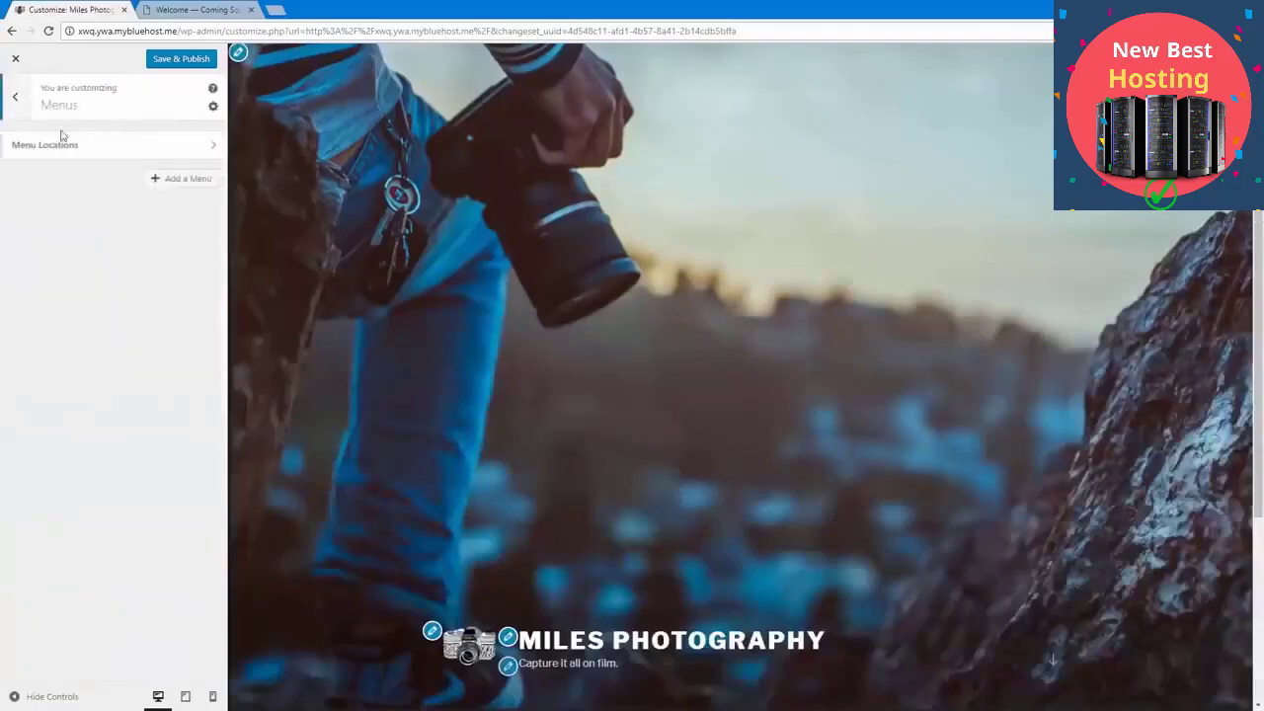
left_click(15, 97)
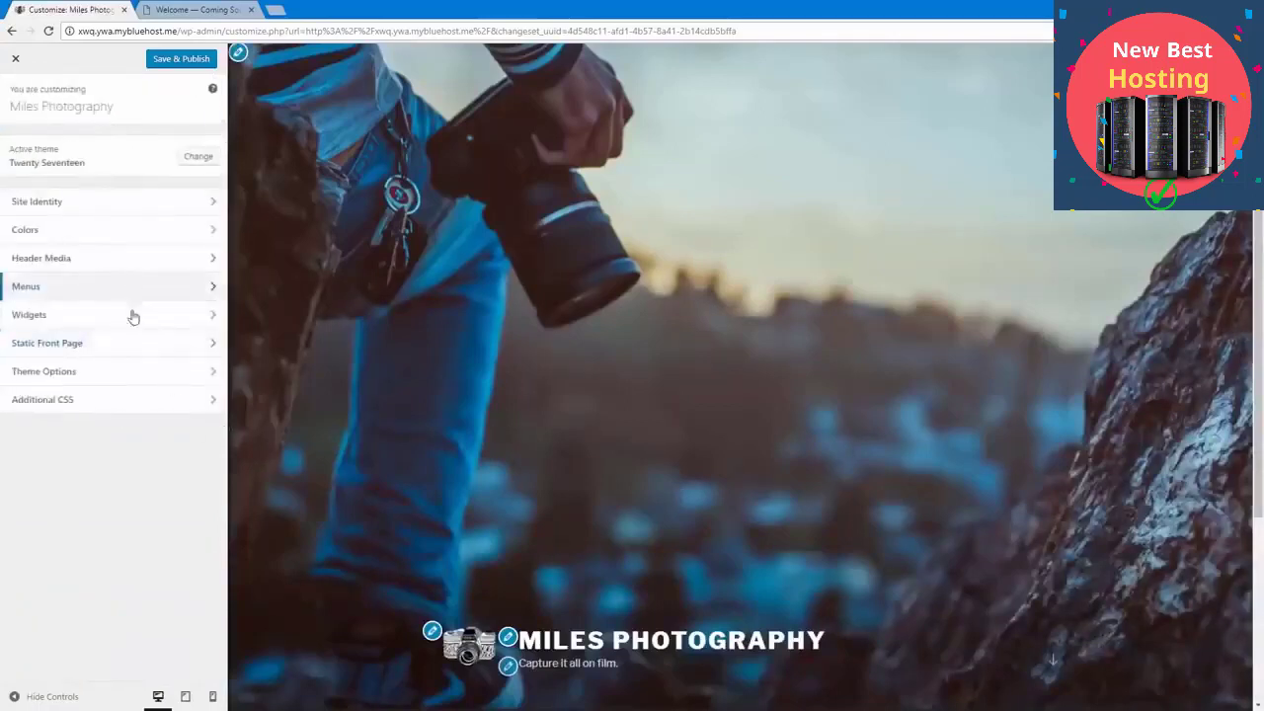
Step: In the theme options, set Front Page Section 1 Content to the Contact Me page and publish the changes
left_click(127, 370)
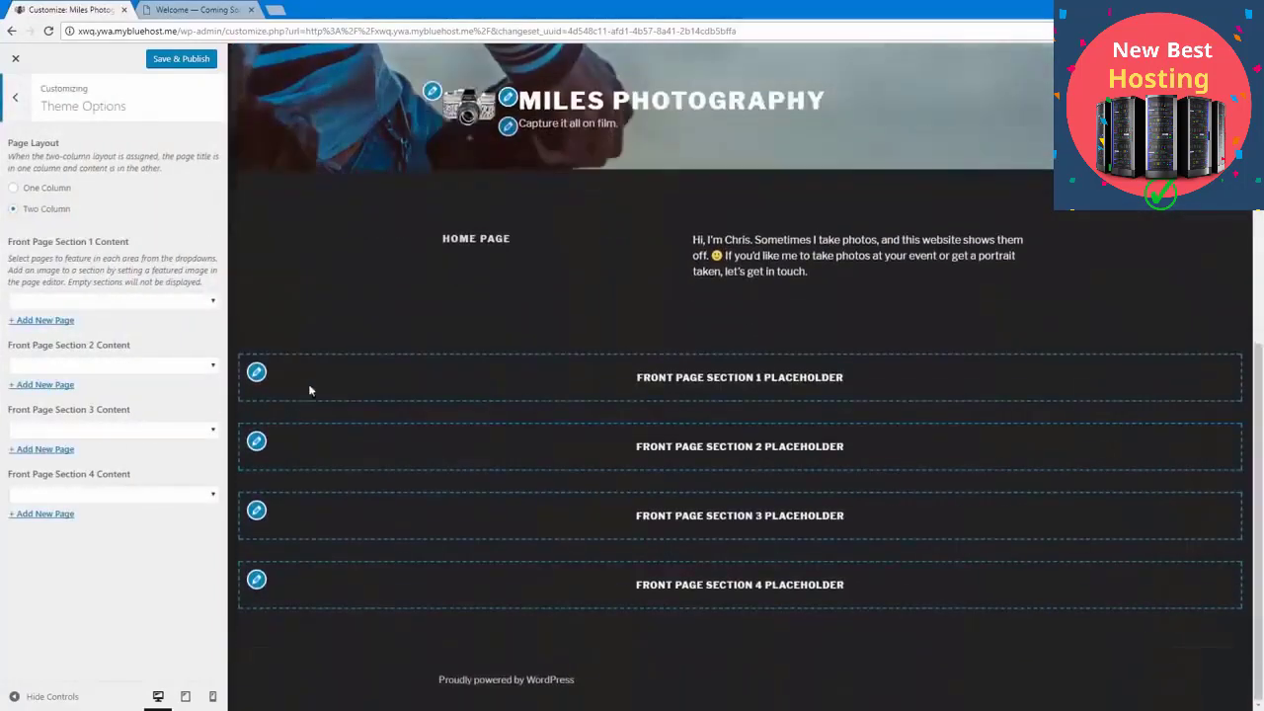
left_click(142, 301)
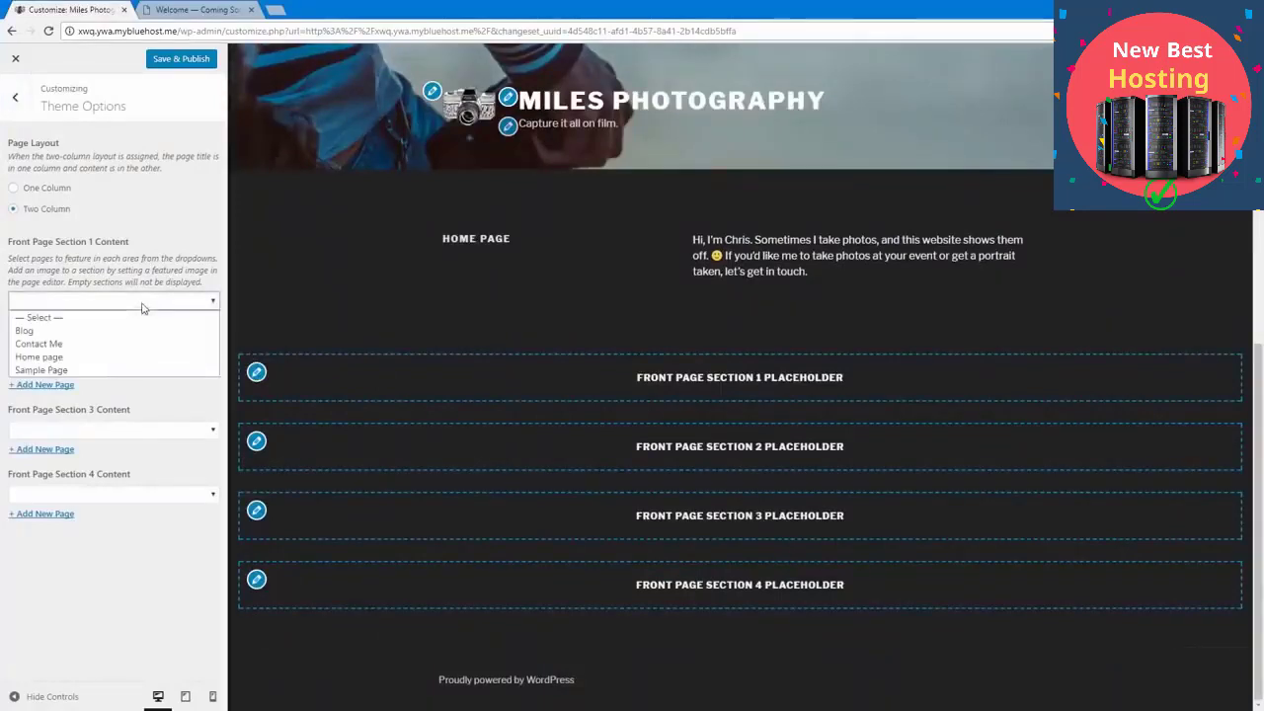
left_click(123, 344)
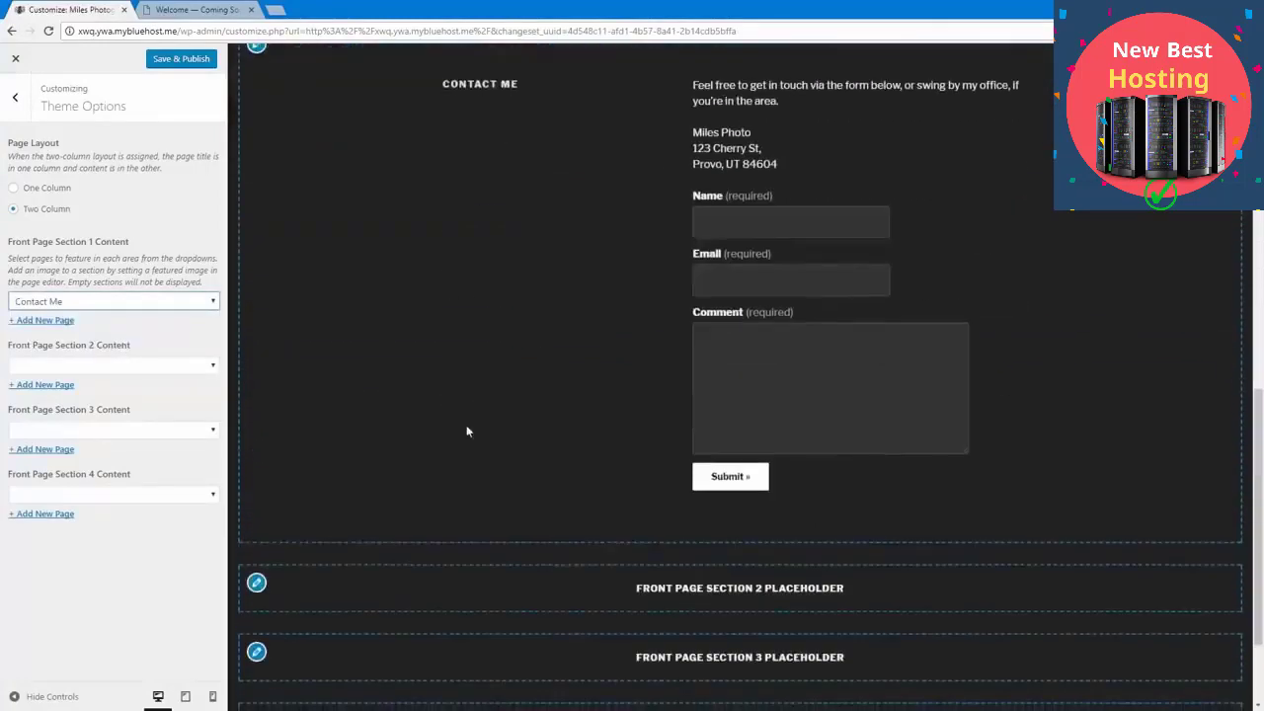
scroll(388, 475, "up", 5)
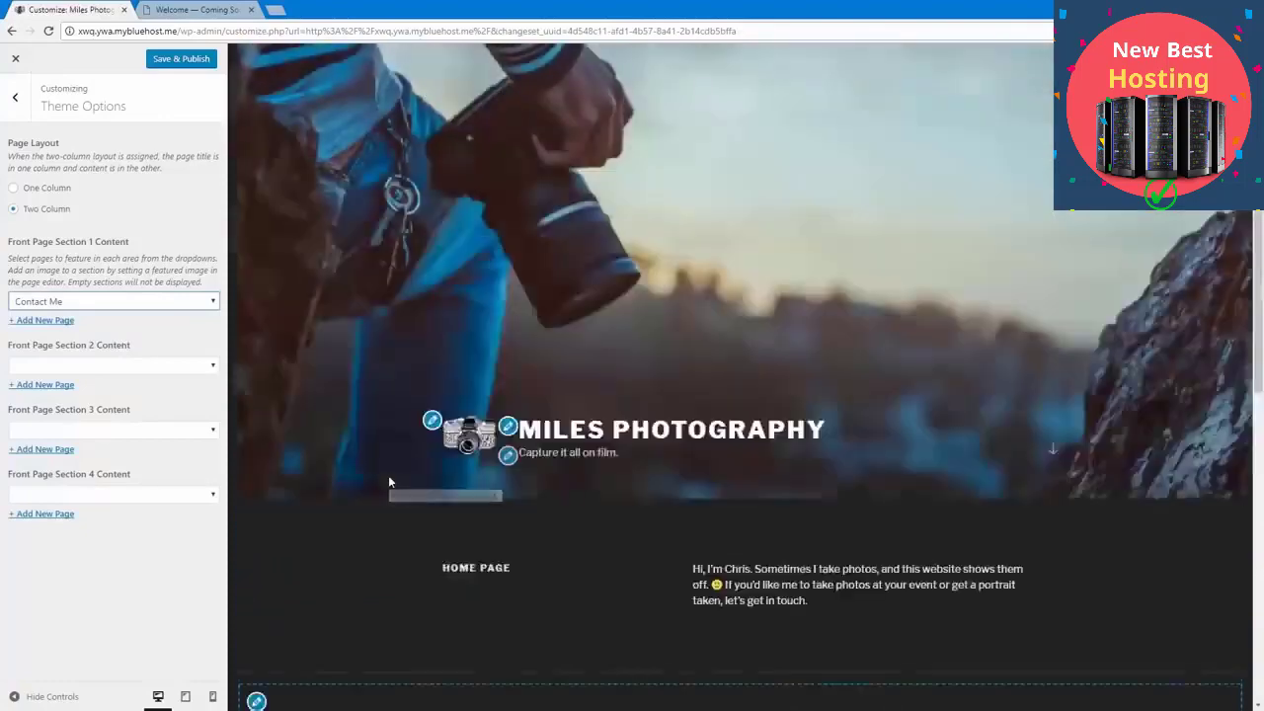
scroll(389, 475, "down", 6)
scroll(388, 475, "up", 4)
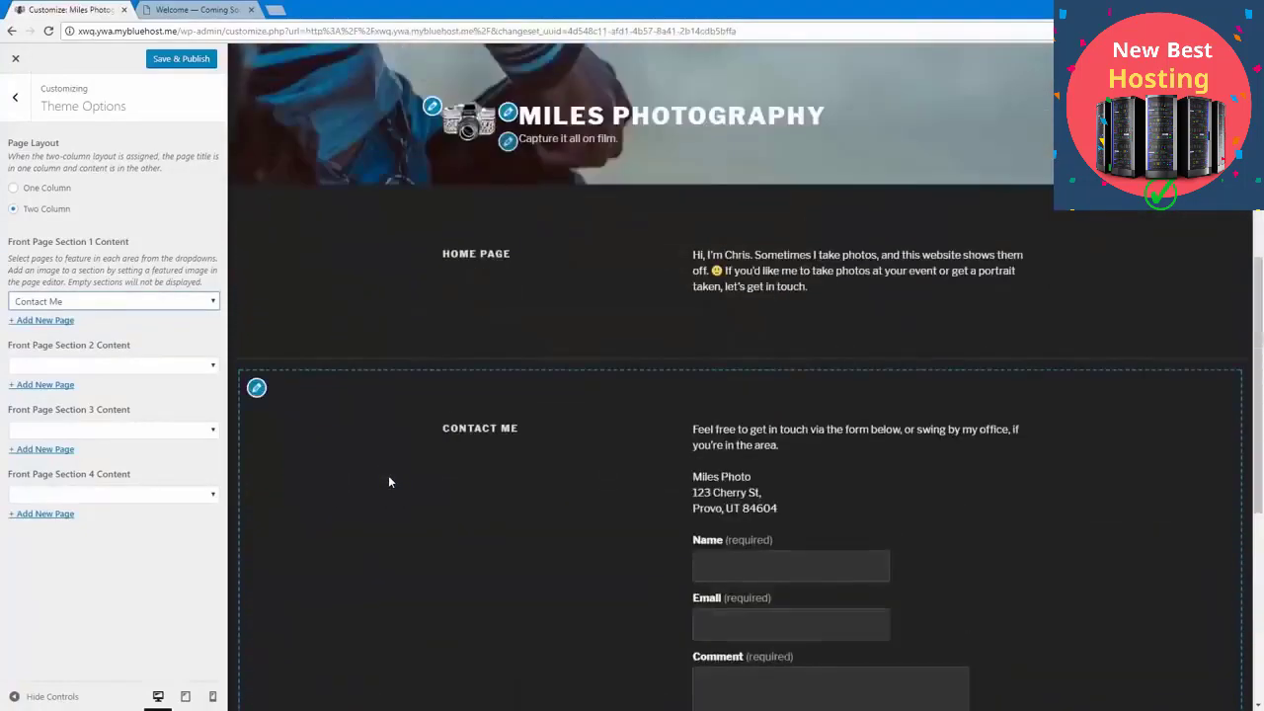
scroll(388, 481, "down", 2)
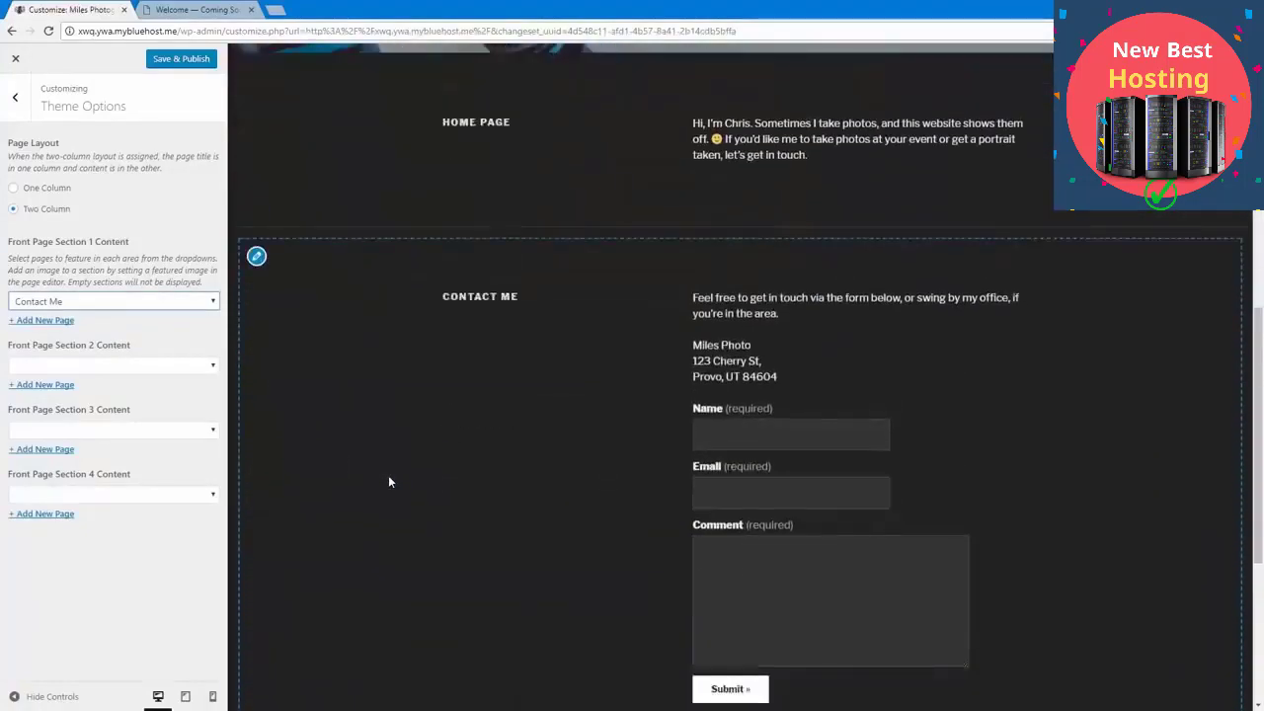
left_click(186, 61)
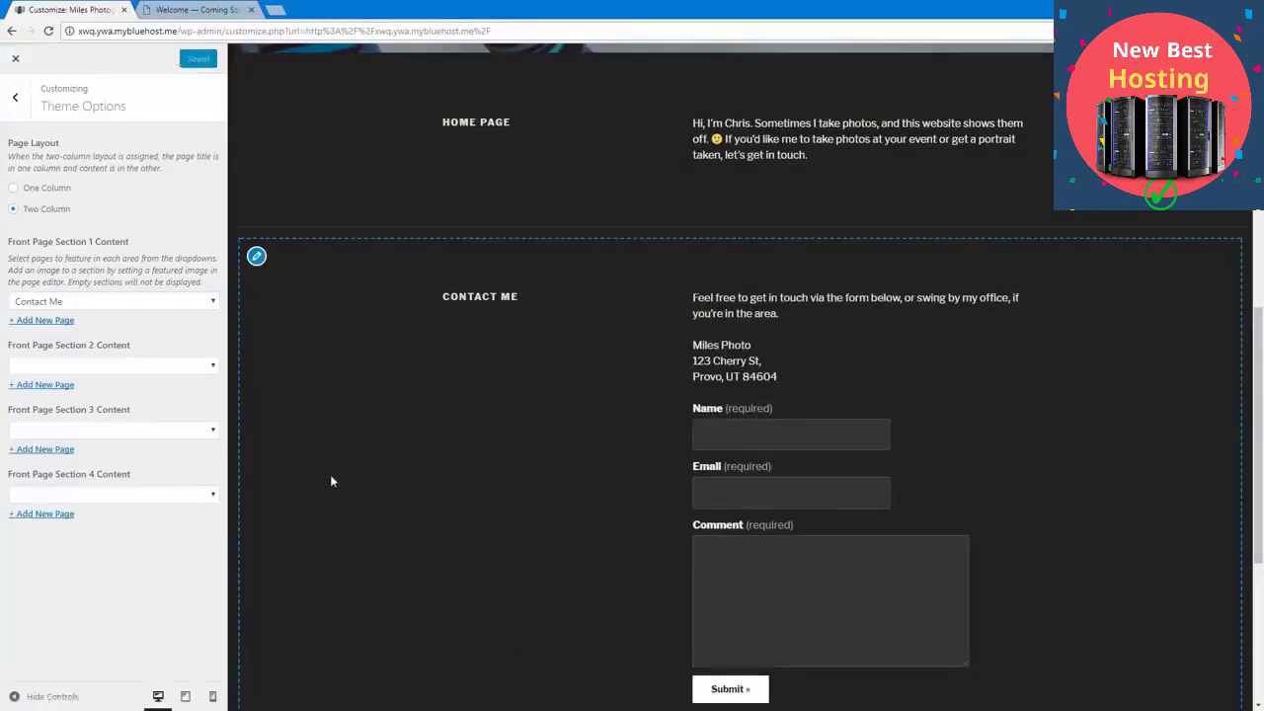
Step: Close the Customizer and look over the header, home page and contact sections on the live front page
scroll(332, 484, "up", 3)
scroll(267, 502, "down", 7)
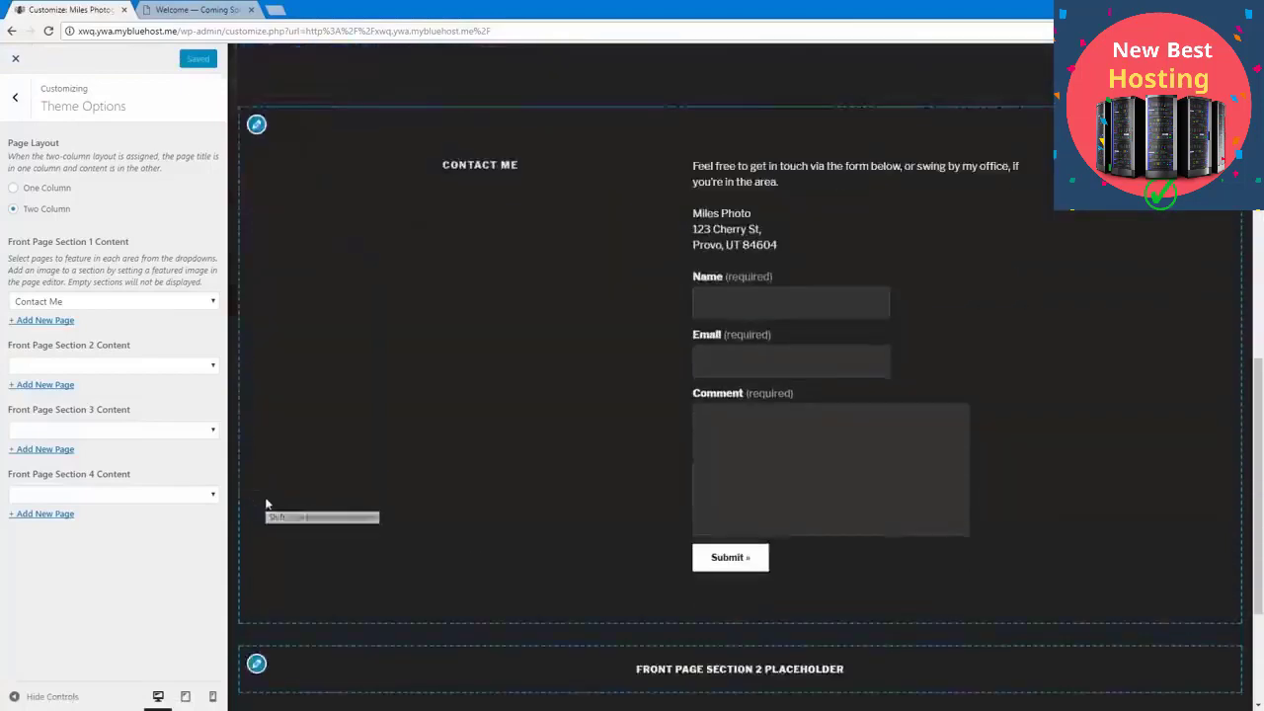
scroll(267, 502, "up", 4)
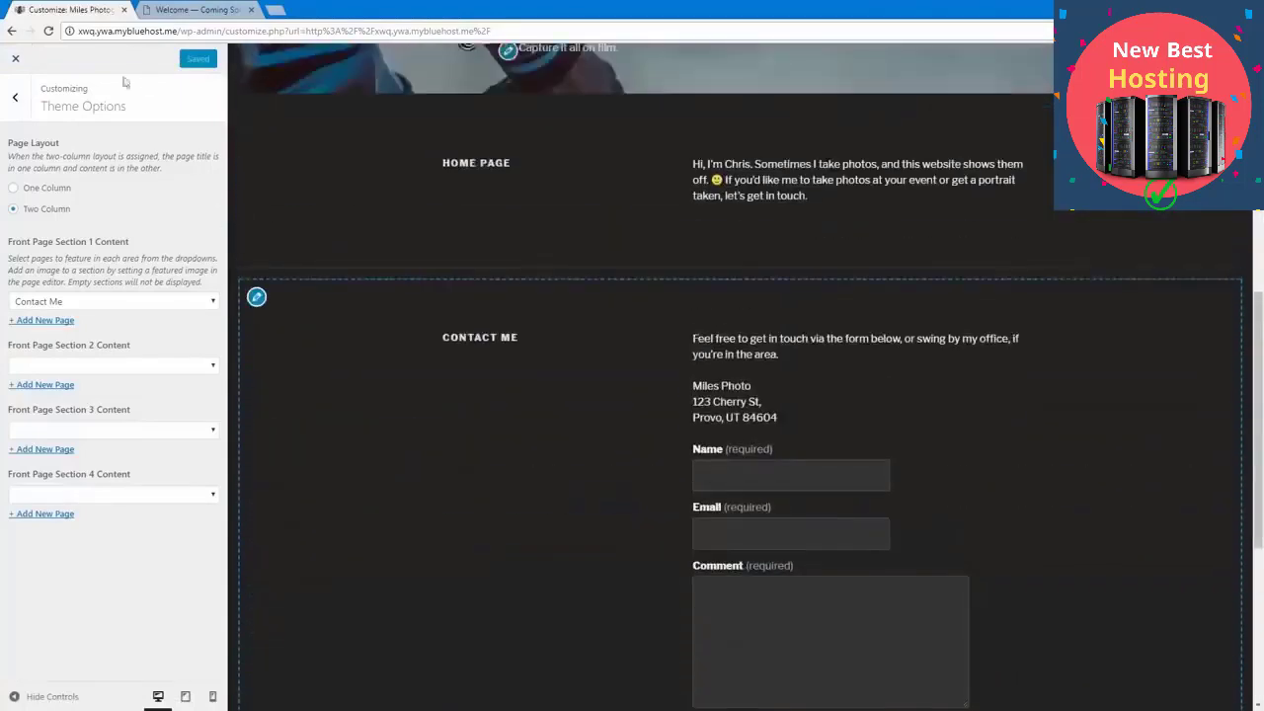
left_click(15, 58)
scroll(358, 376, "down", 8)
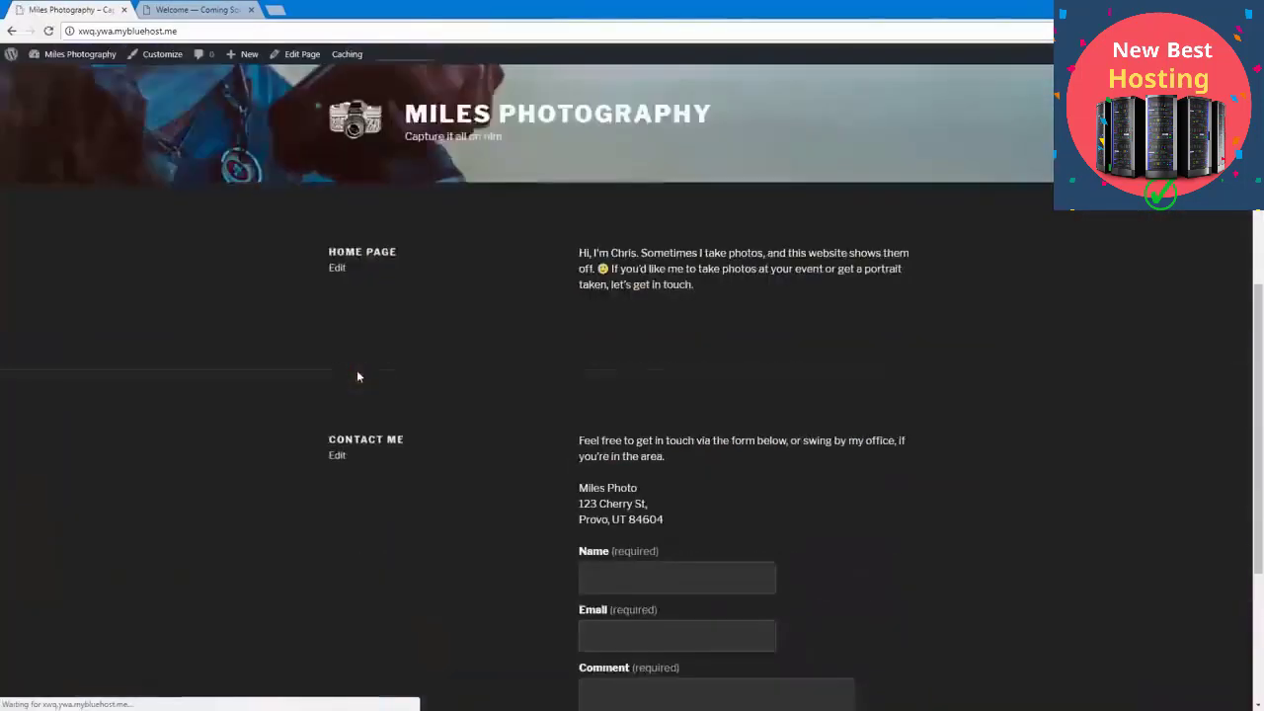
scroll(358, 376, "up", 8)
scroll(358, 377, "down", 7)
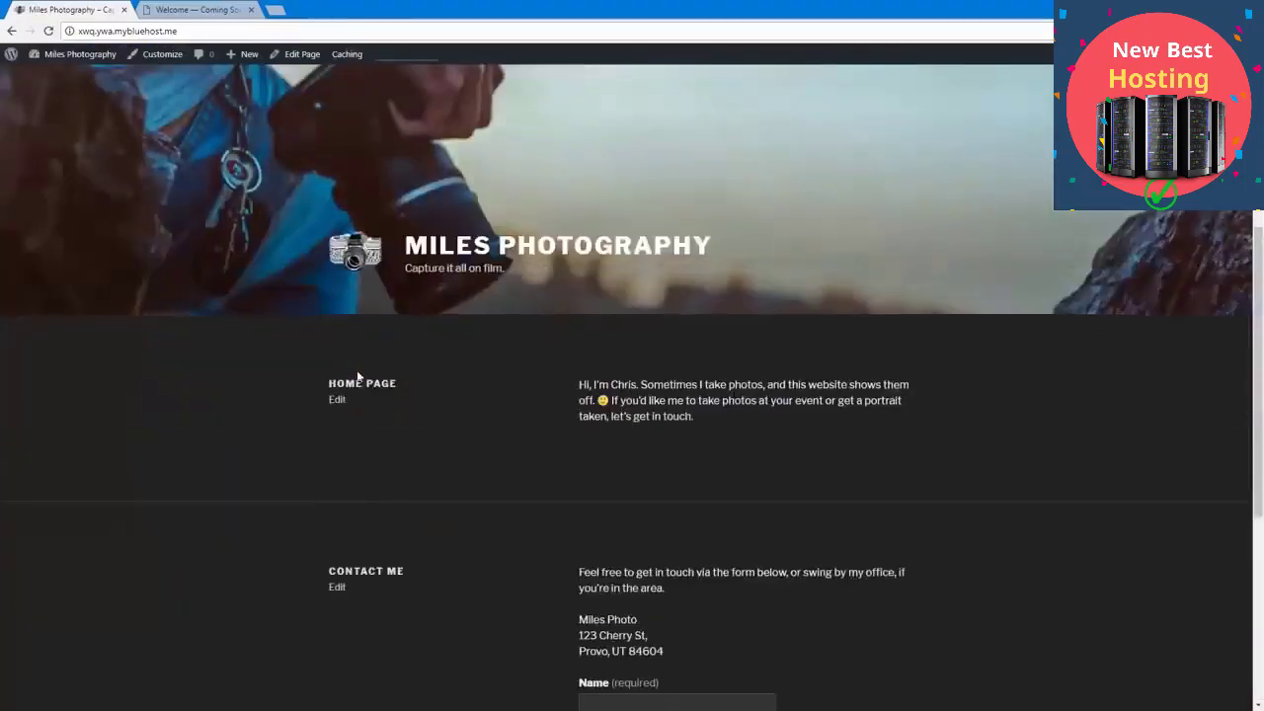
scroll(357, 376, "up", 1)
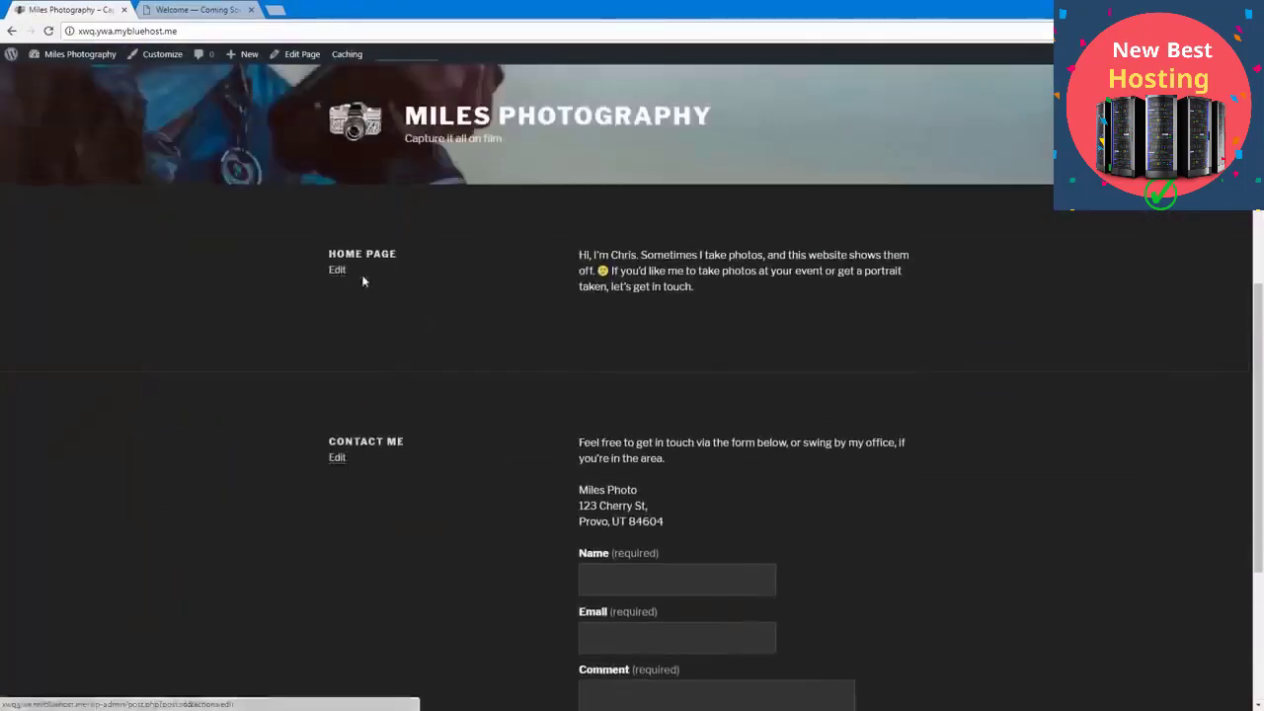
Step: Open the Home page section for editing and replace its title with a "Hi, I'm" greeting using the owner's first name
left_click(338, 271)
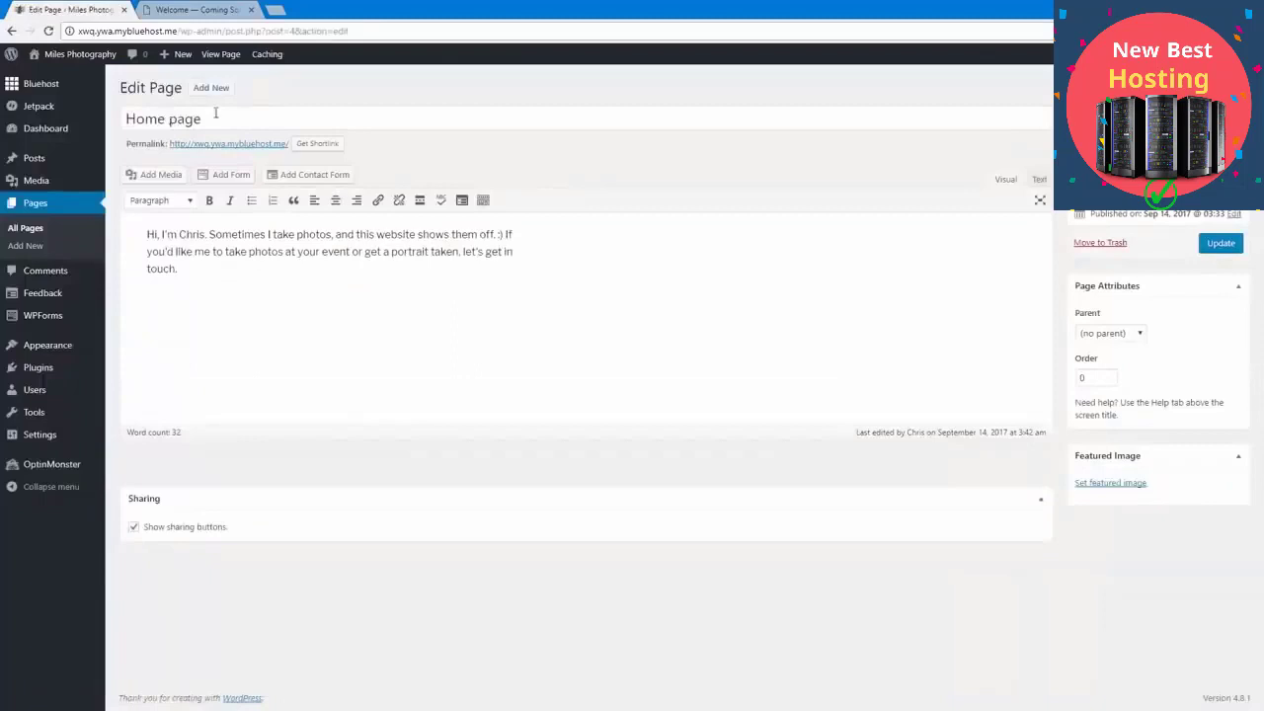
left_click(12, 31)
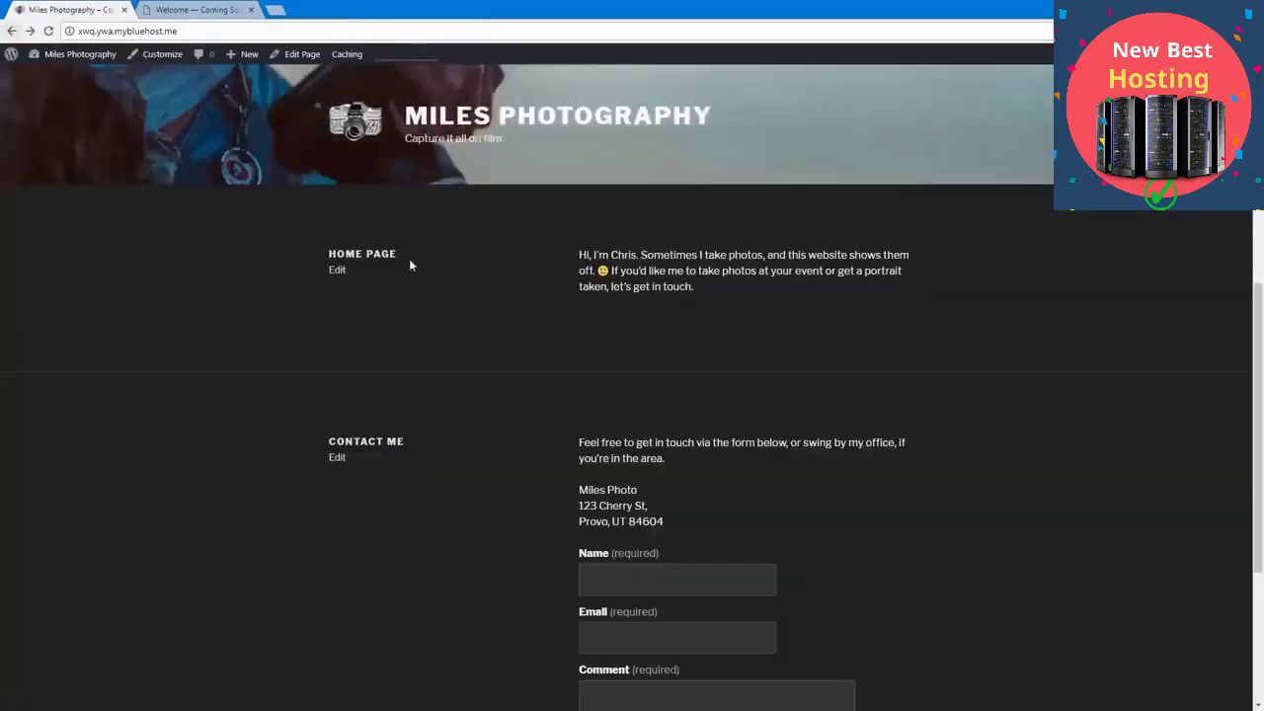
left_click(340, 271)
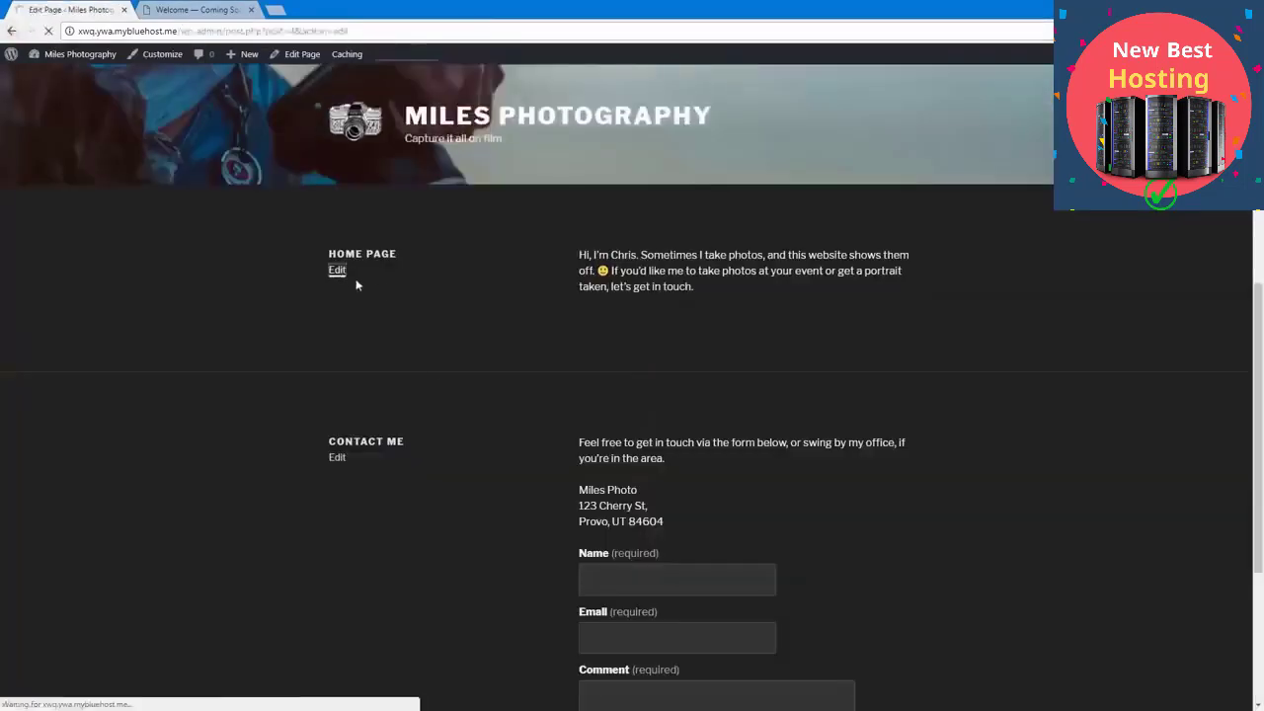
left_click_drag(127, 119, 468, 355)
type("Hi, I'm Chris")
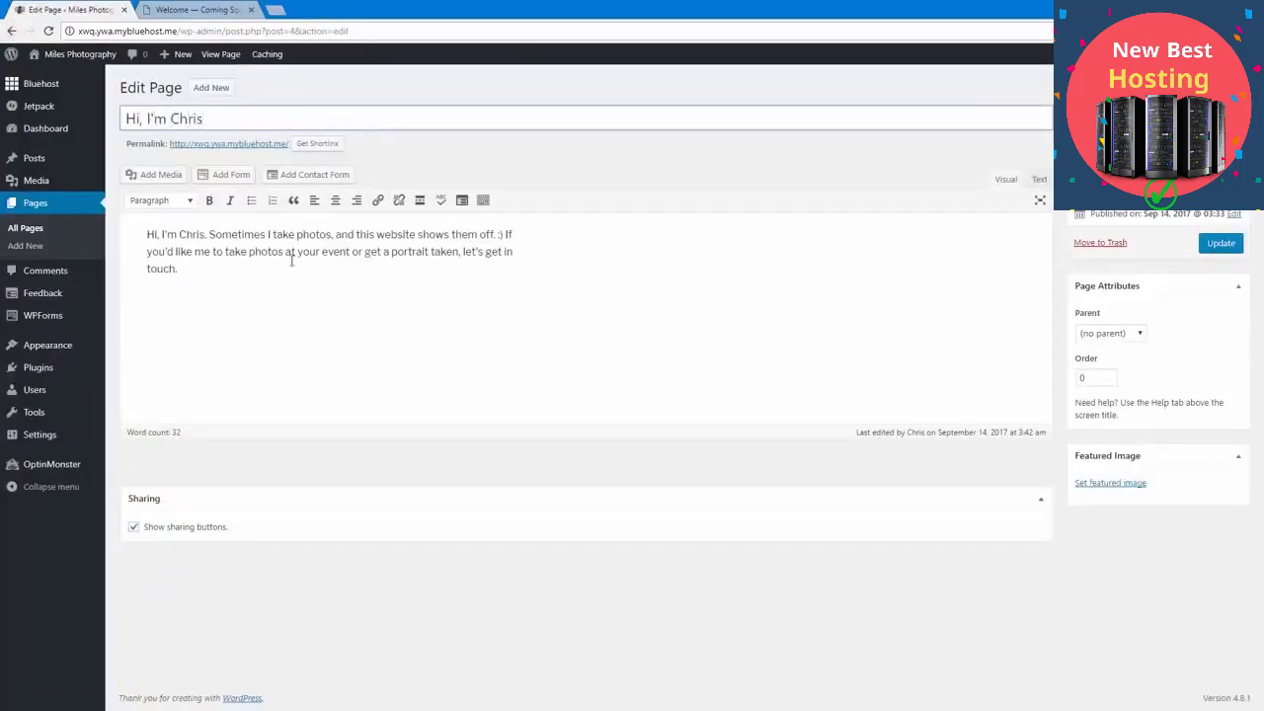
Step: Delete the opening greeting sentence from the page's body text, update the page, and view it on the live site
left_click_drag(209, 234, 147, 234)
key("BackSpace")
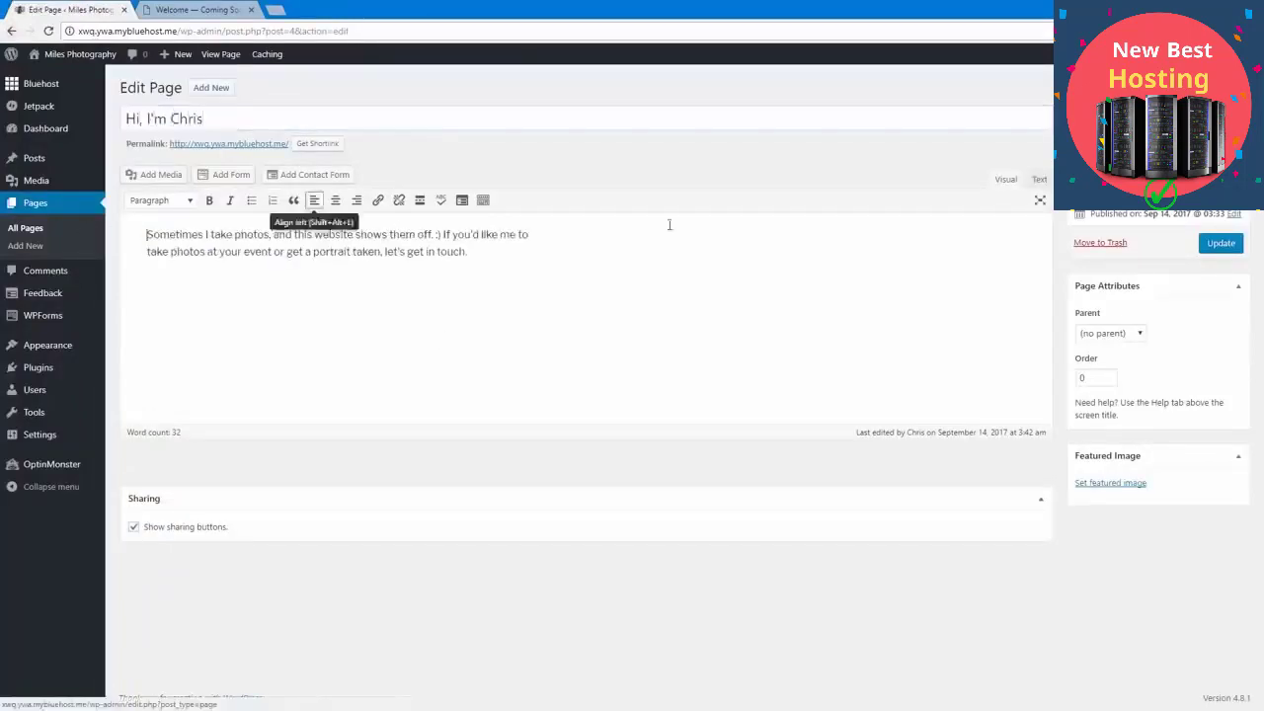
left_click(1222, 244)
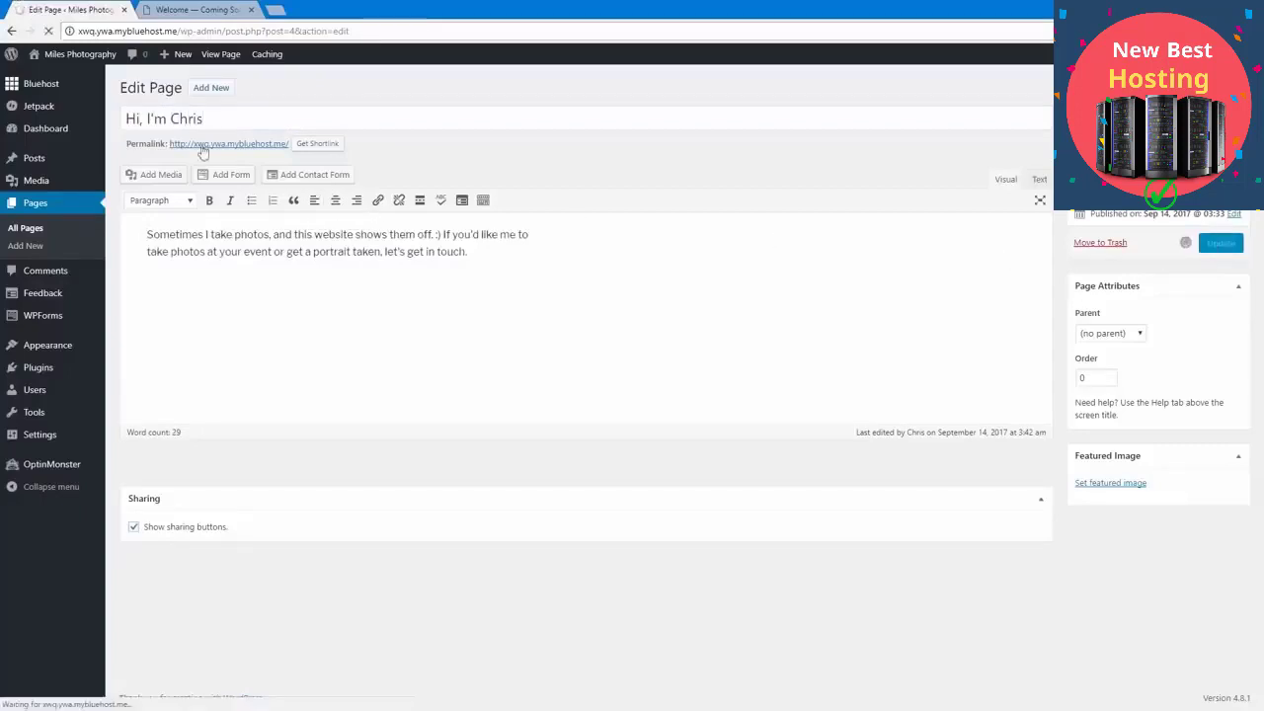
left_click(219, 186)
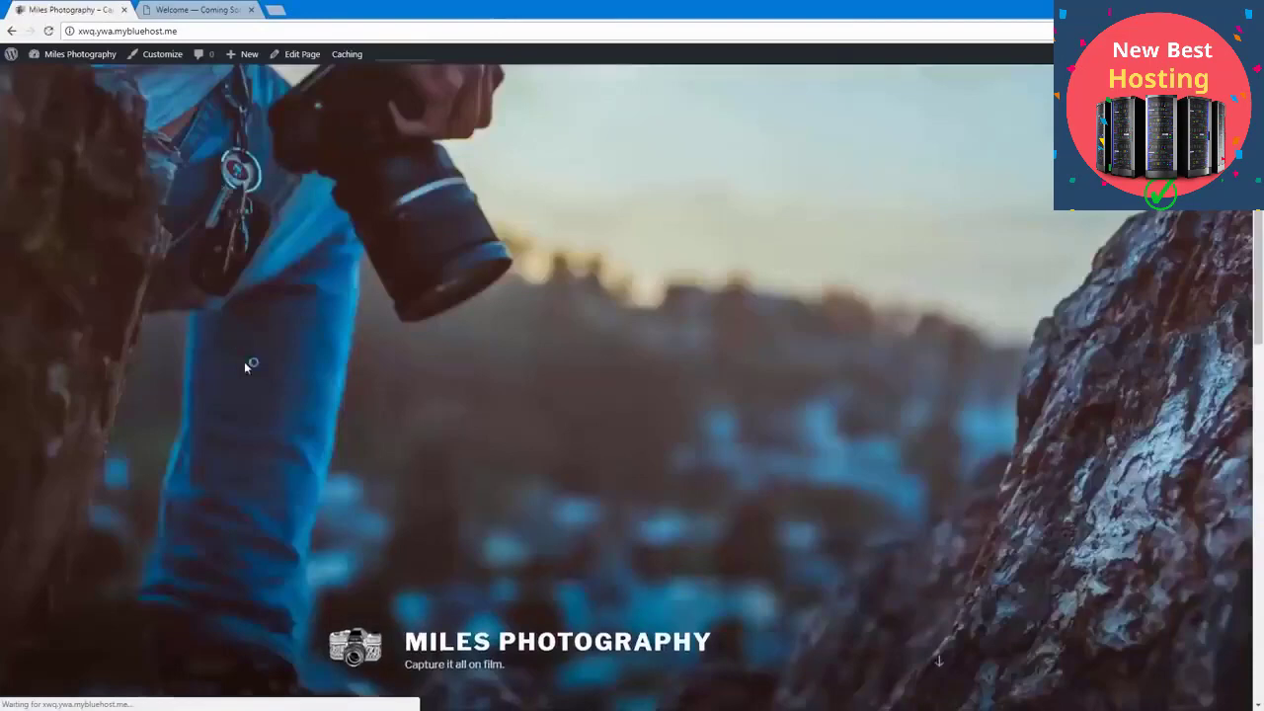
Step: Open the Contact Me section of the live front page for editing
scroll(247, 365, "down", 4)
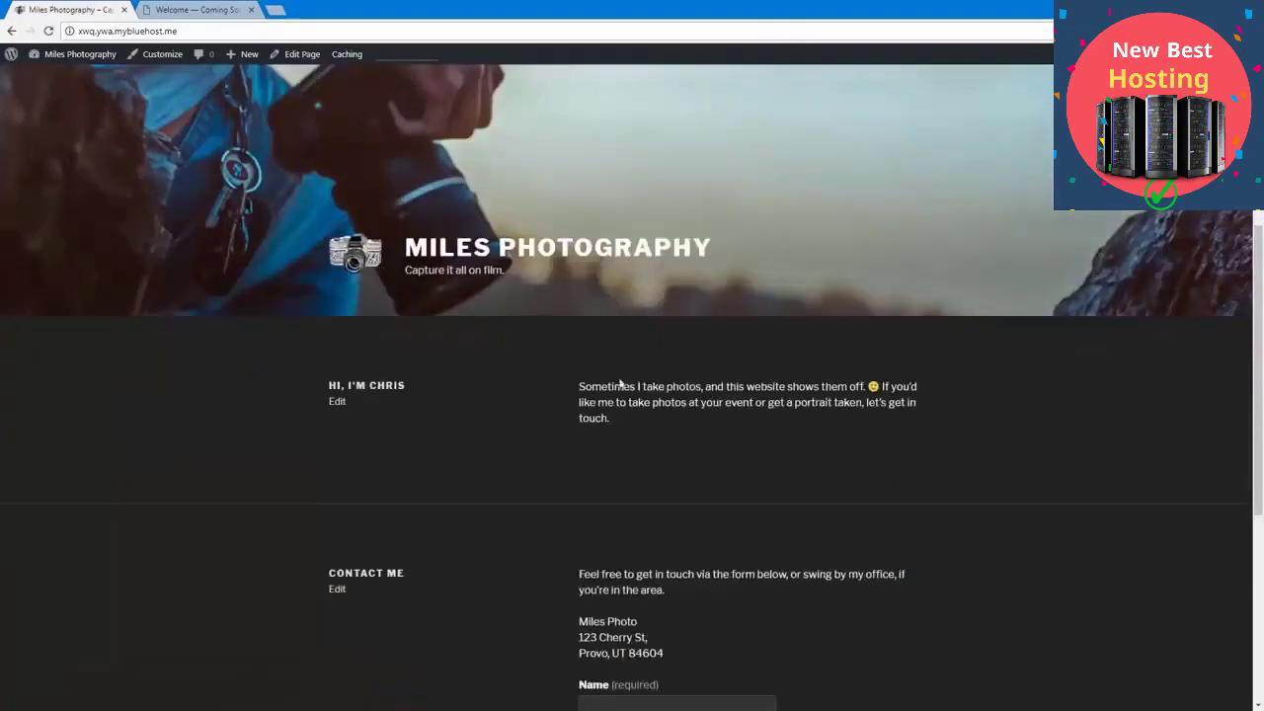
scroll(418, 377, "down", 3)
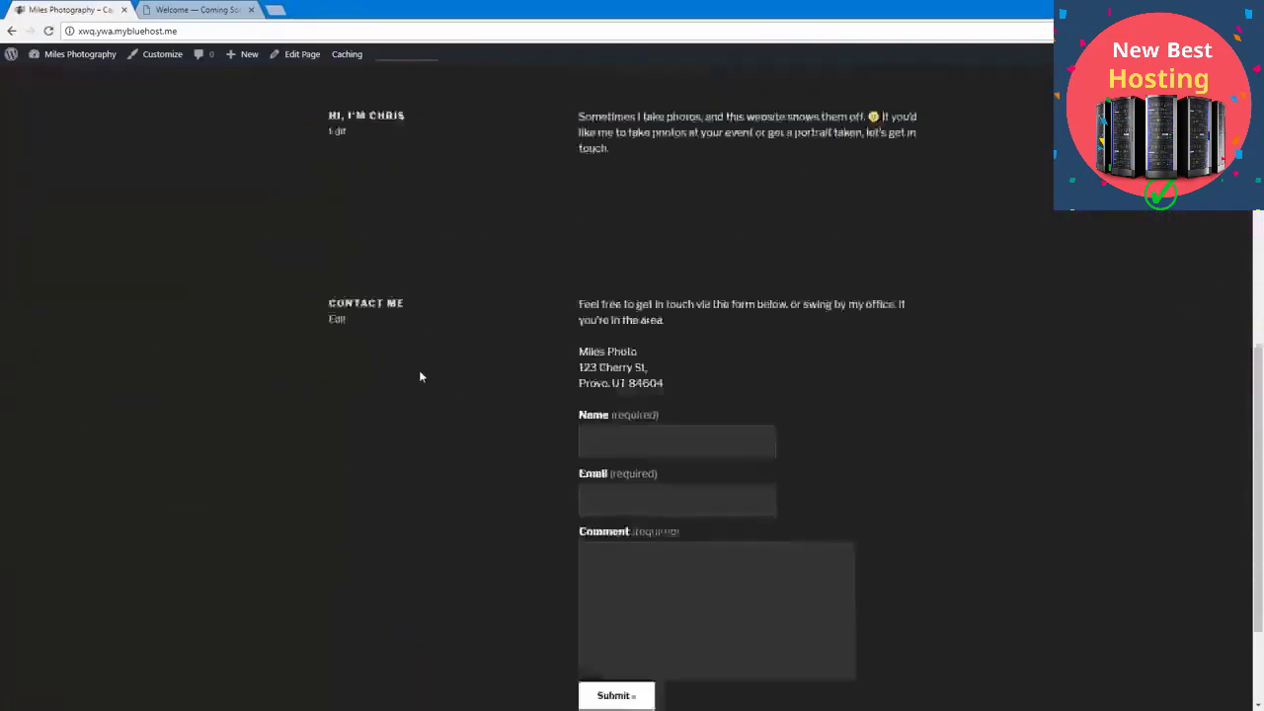
scroll(419, 376, "up", 2)
scroll(419, 376, "down", 3)
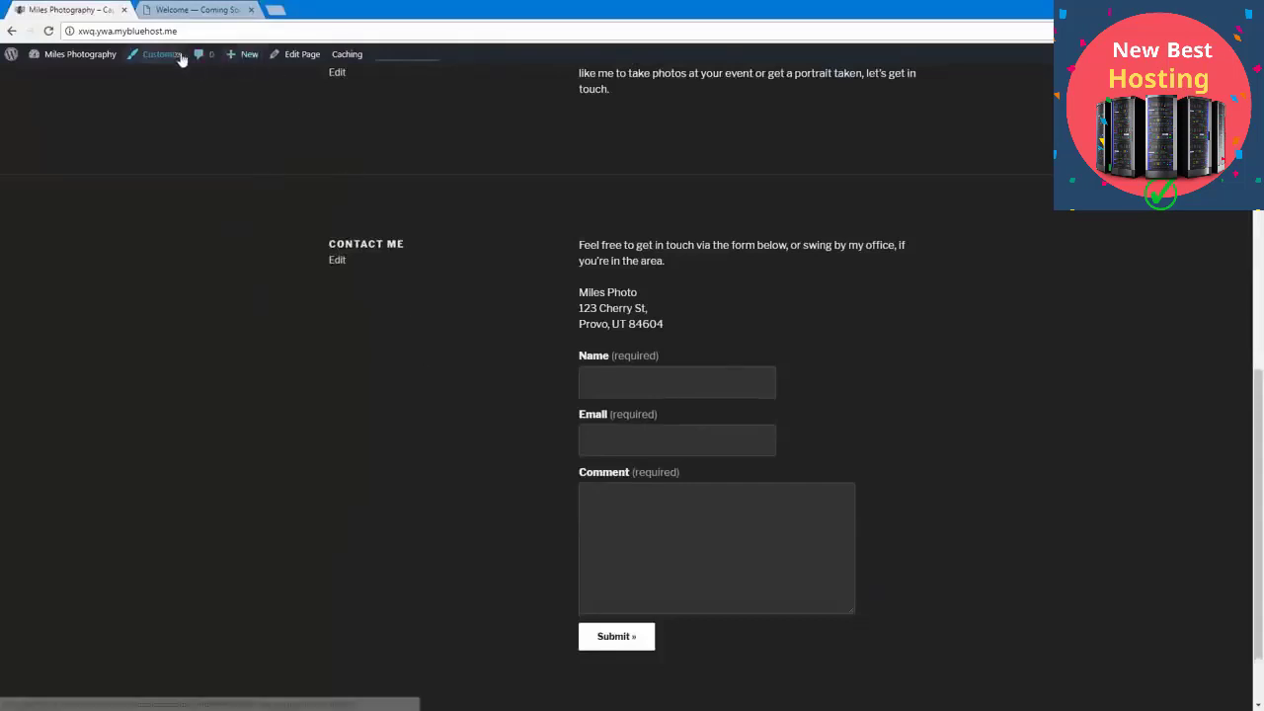
left_click(336, 262)
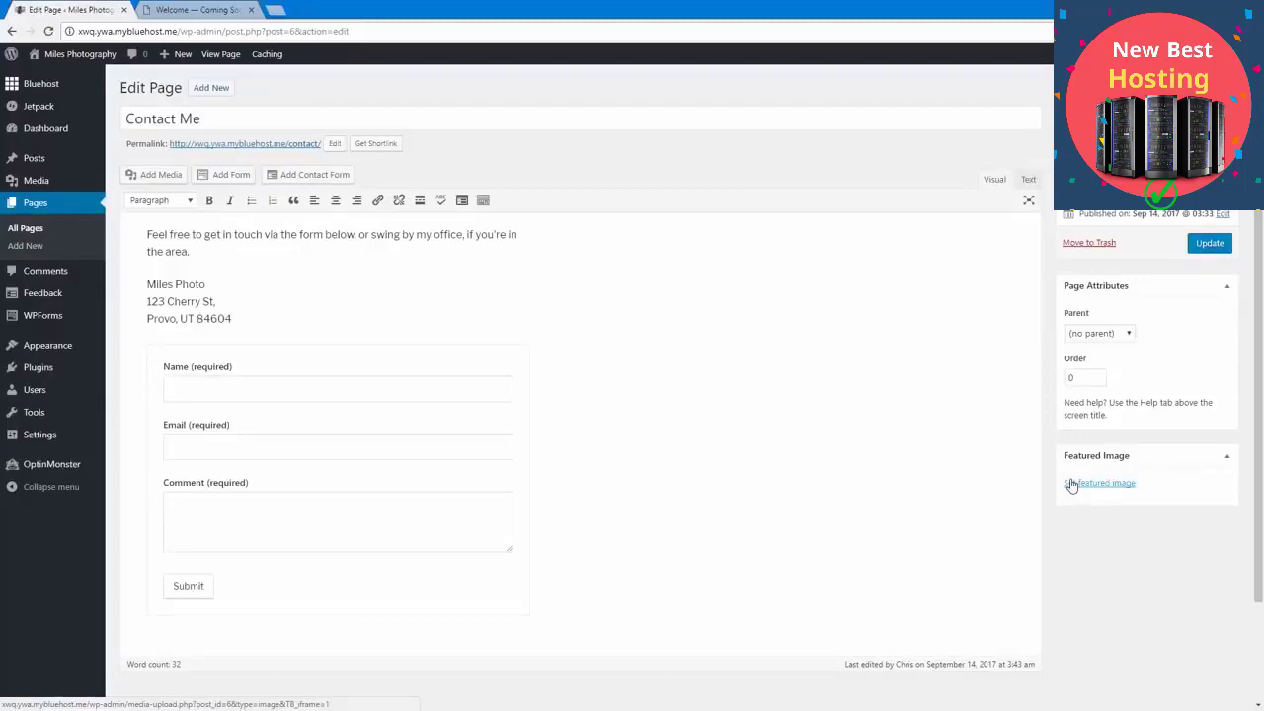
Step: Upload DCIM_0184.jpg, set it as the Contact Me page's featured image, and update the page
left_click(1105, 484)
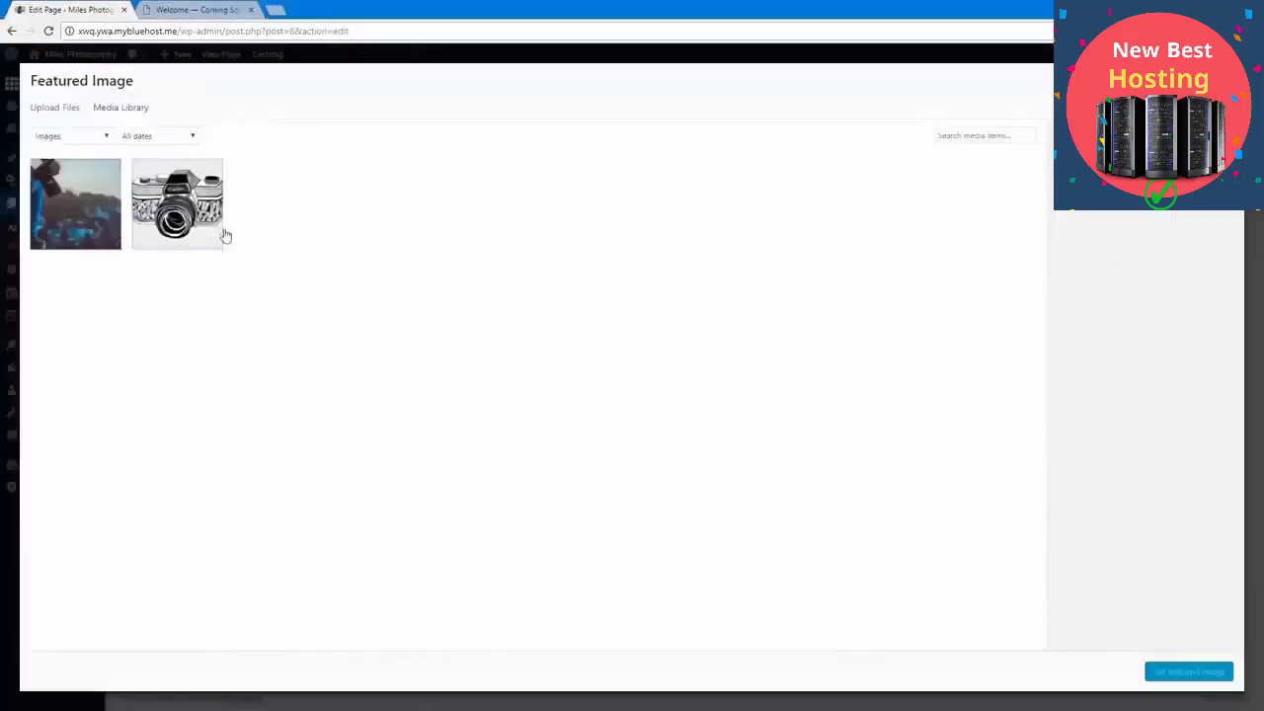
left_click(57, 108)
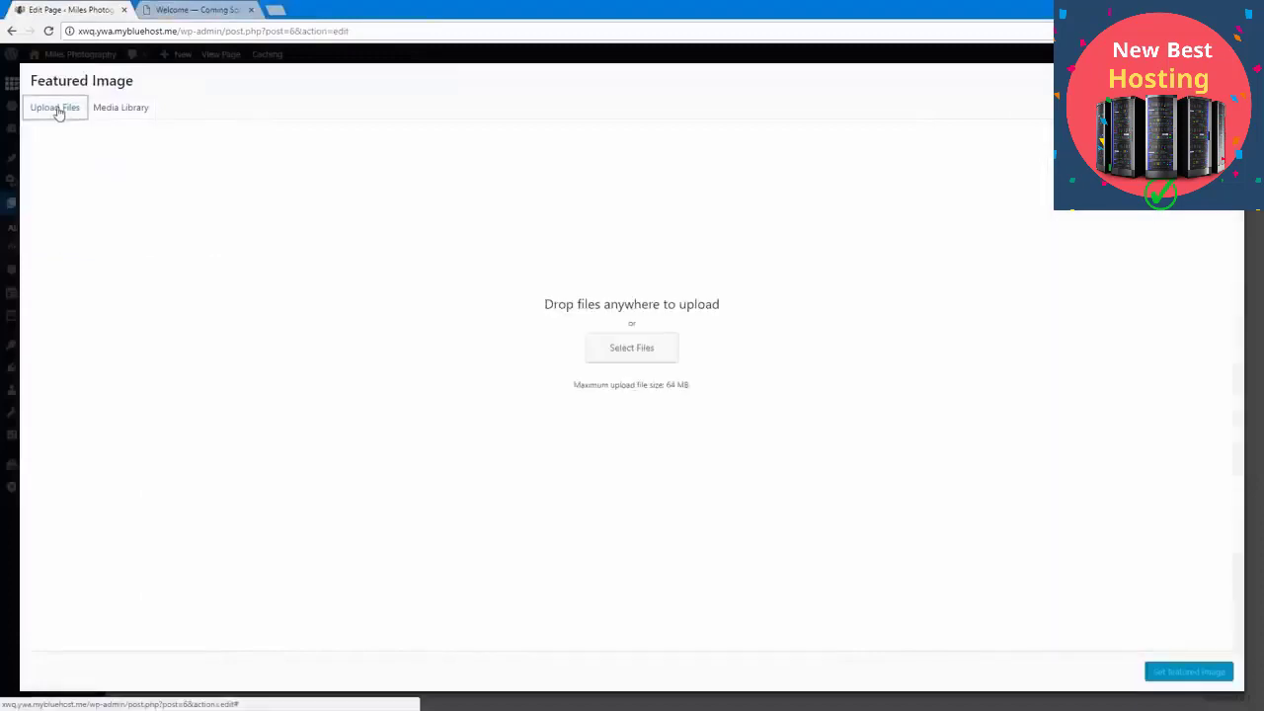
left_click(625, 357)
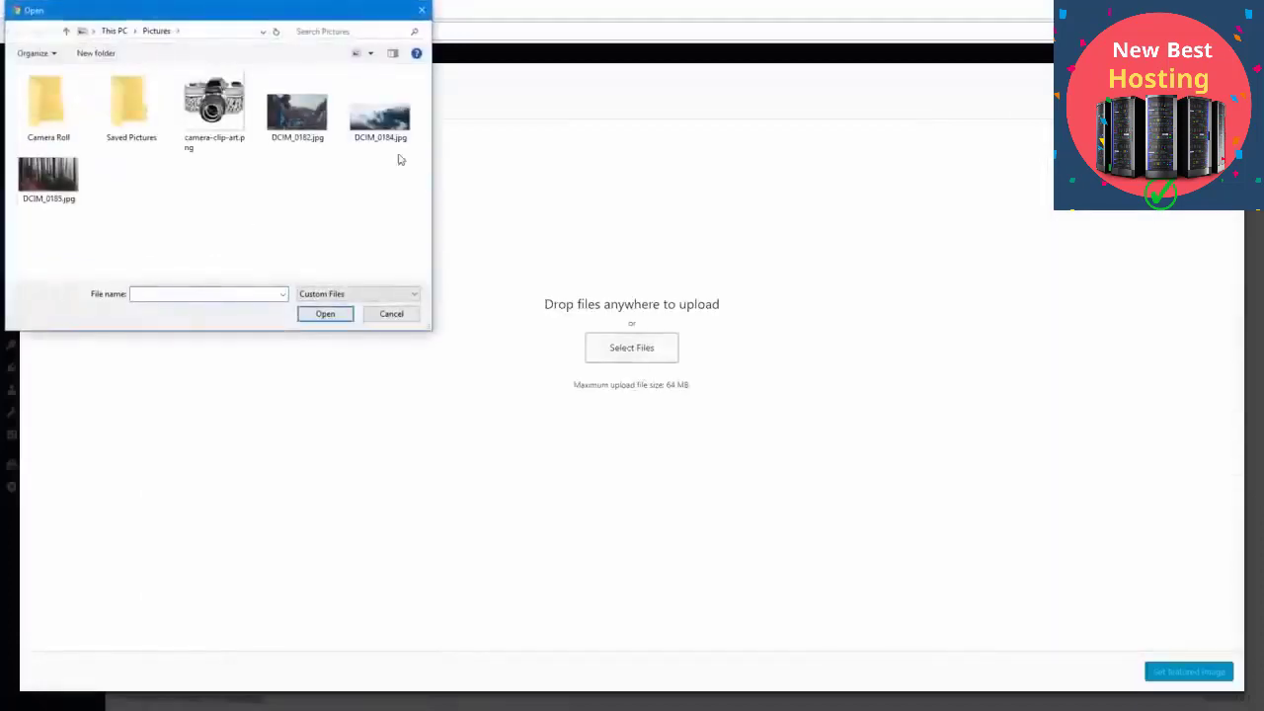
double_click(376, 127)
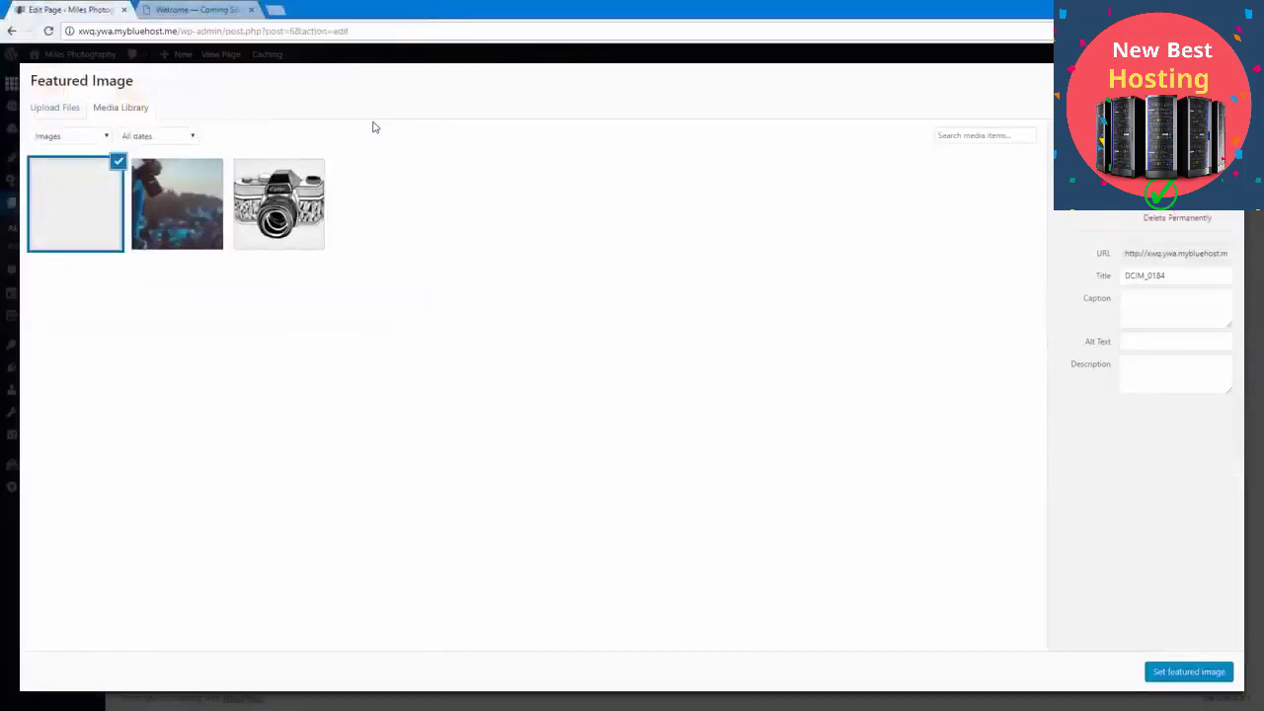
left_click(1163, 675)
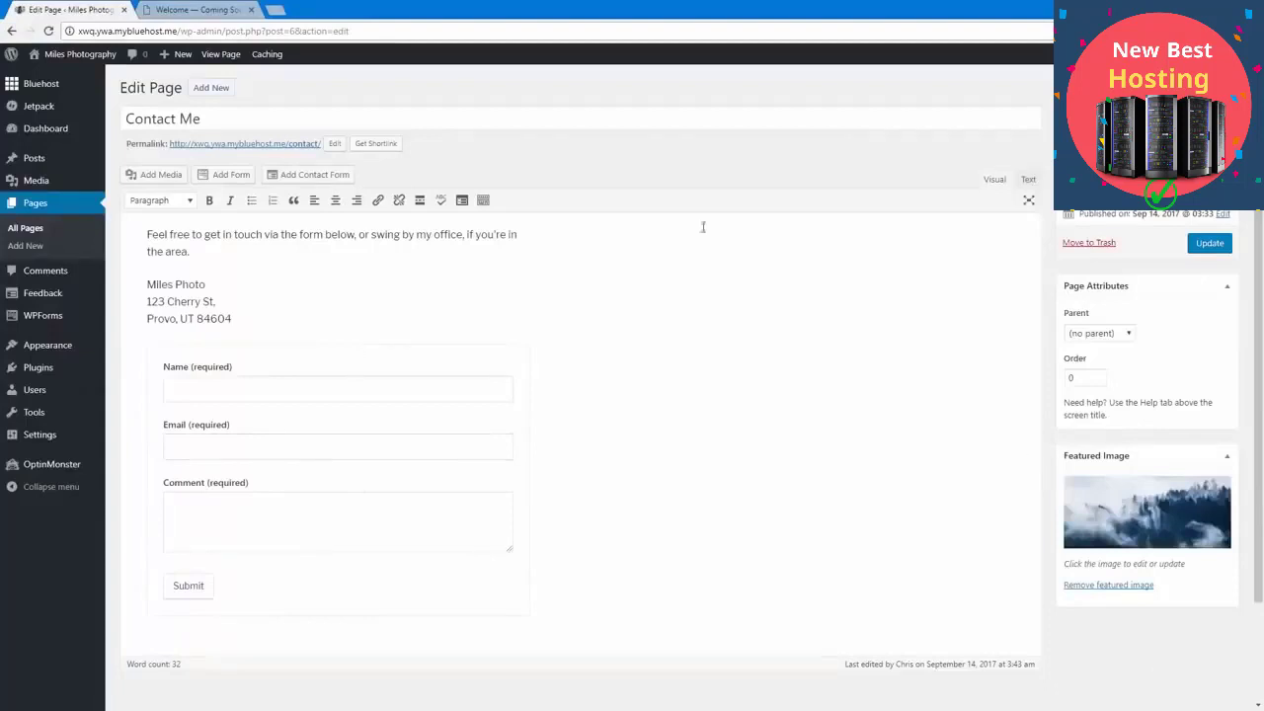
left_click(1210, 243)
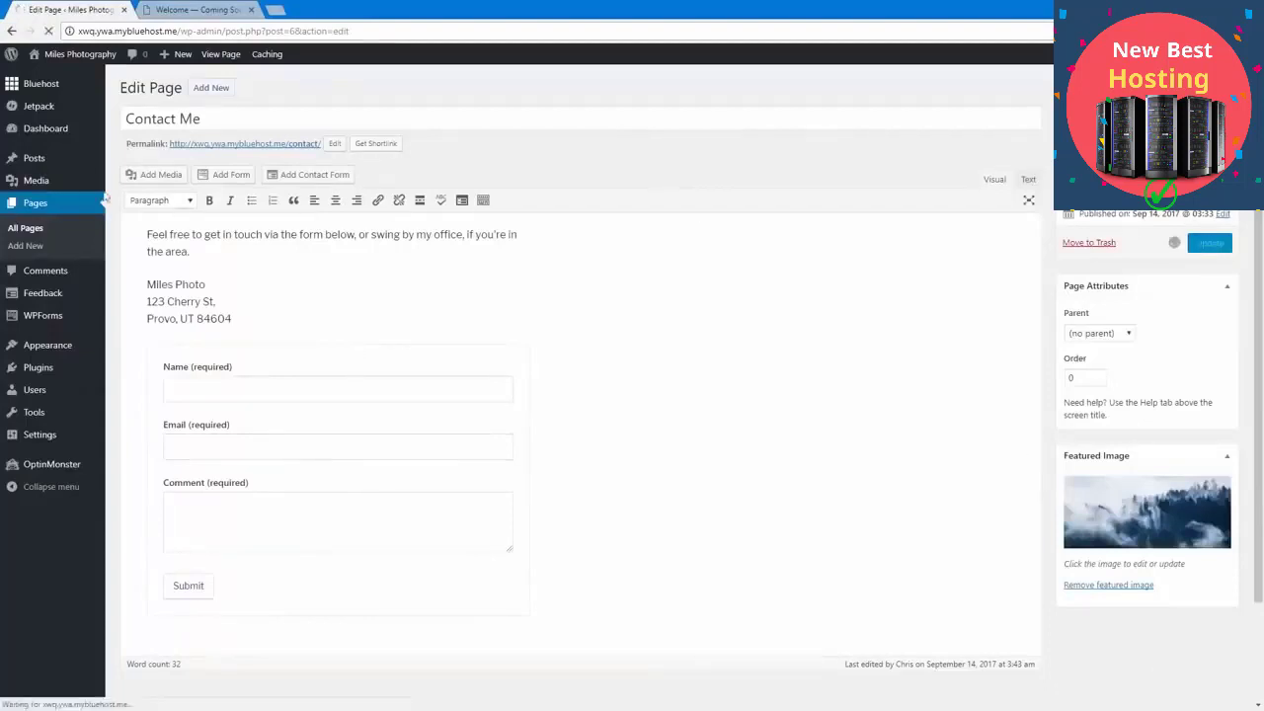
Step: Visit the live front page and examine how the featured image displays between the greeting and Contact Me sections
mouse_move(136, 177)
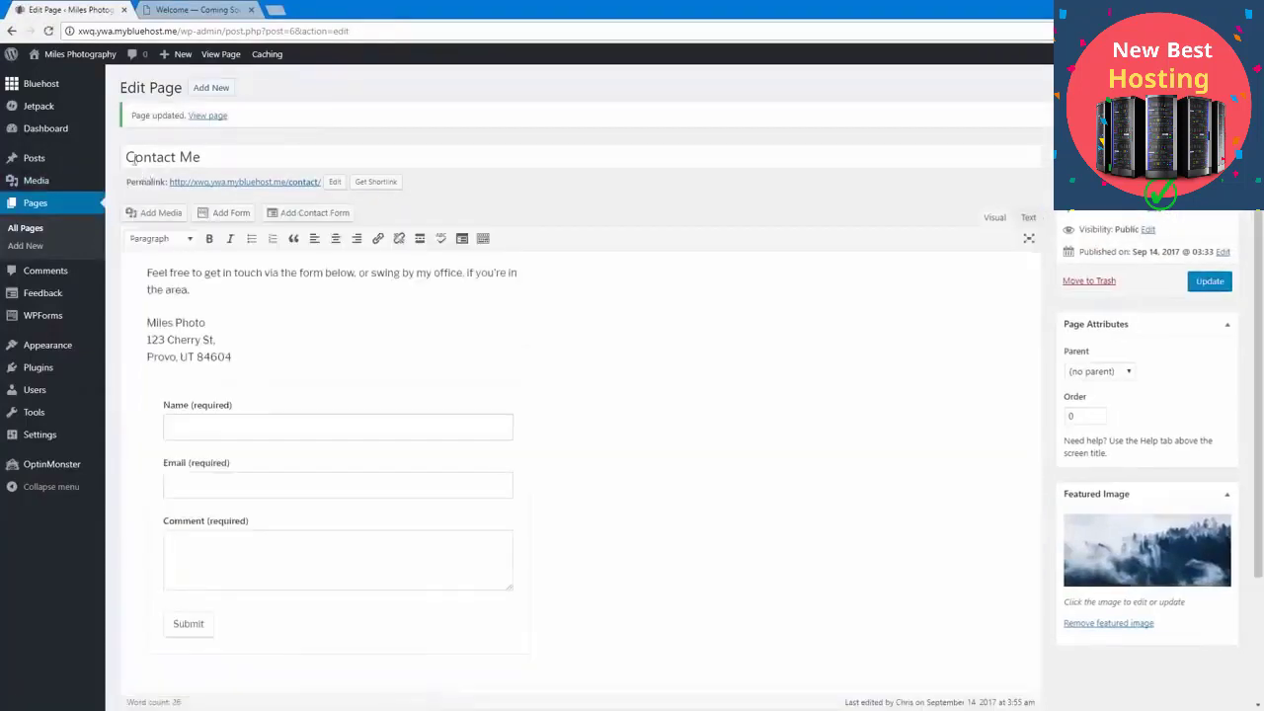
left_click(70, 57)
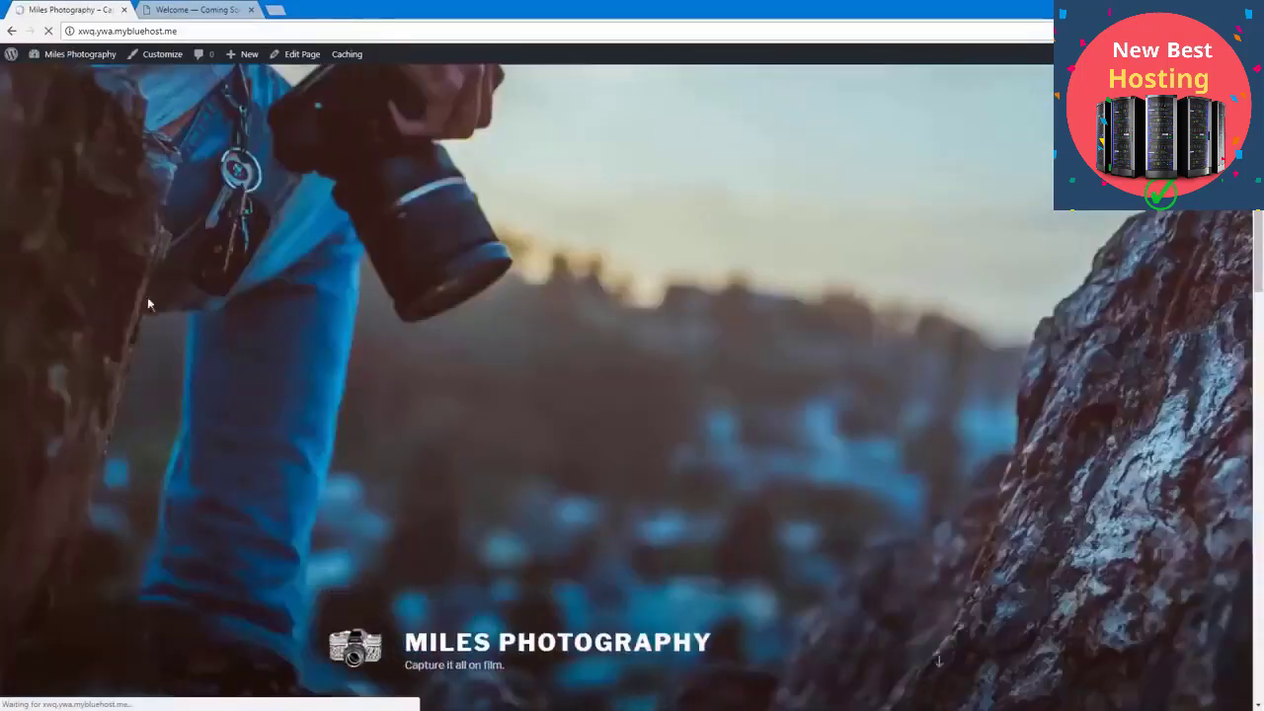
scroll(181, 407, "down", 5)
scroll(182, 409, "down", 4)
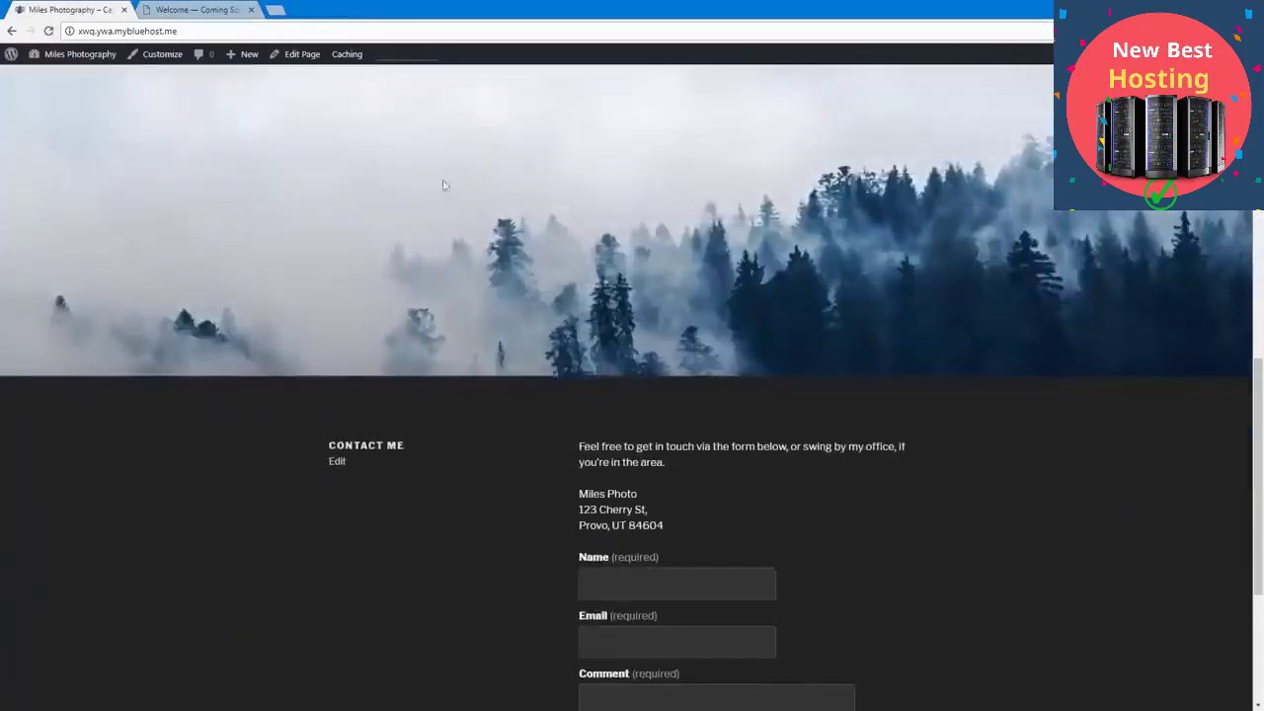
scroll(534, 502, "down", 3)
scroll(533, 502, "up", 15)
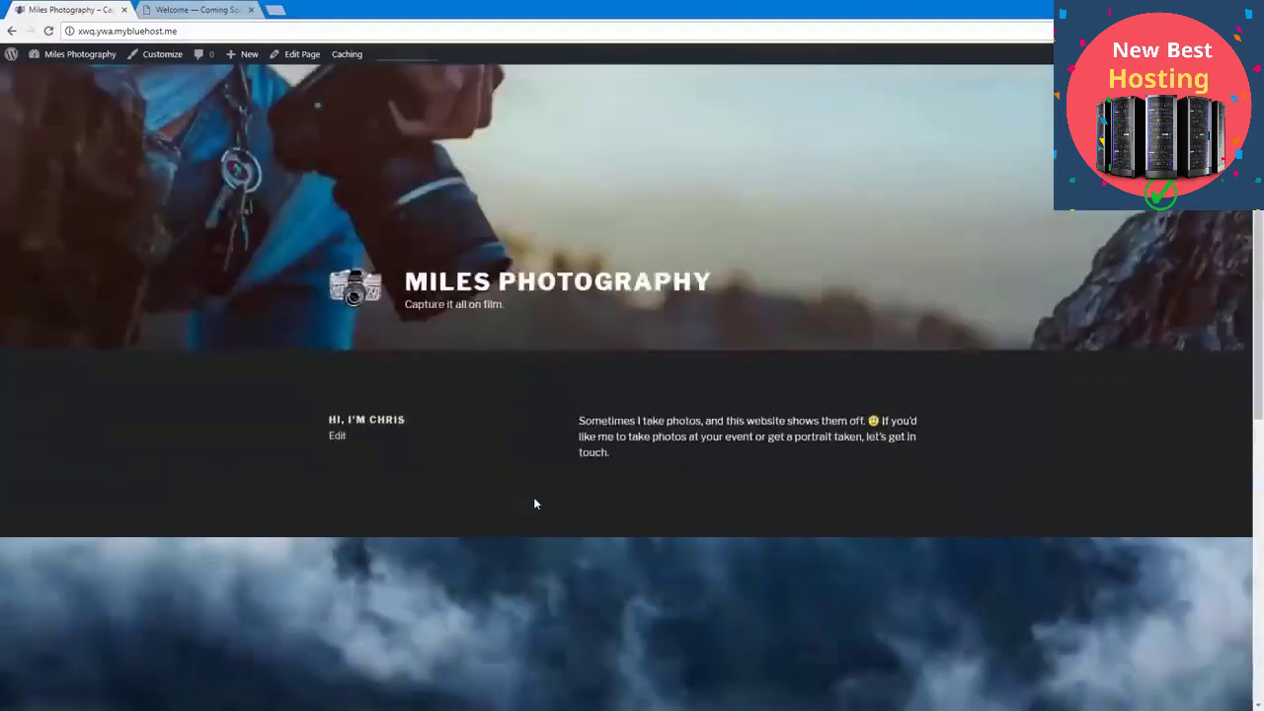
scroll(533, 504, "down", 12)
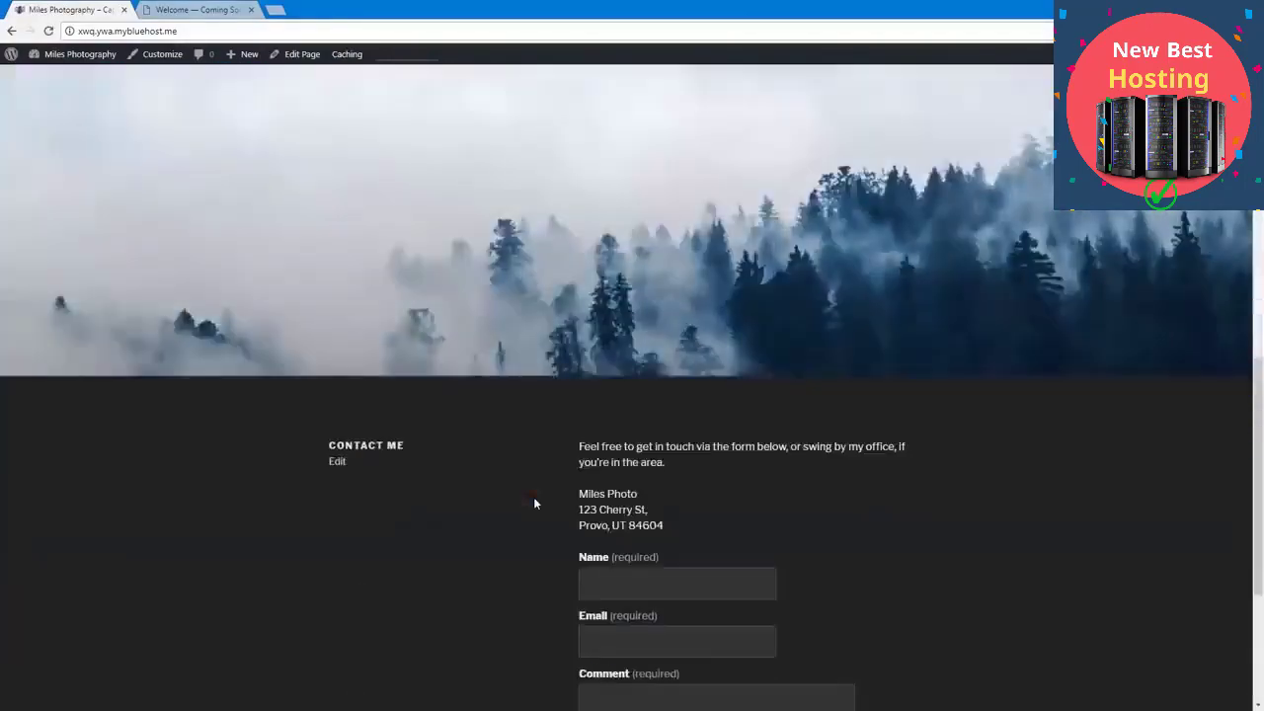
scroll(534, 504, "up", 12)
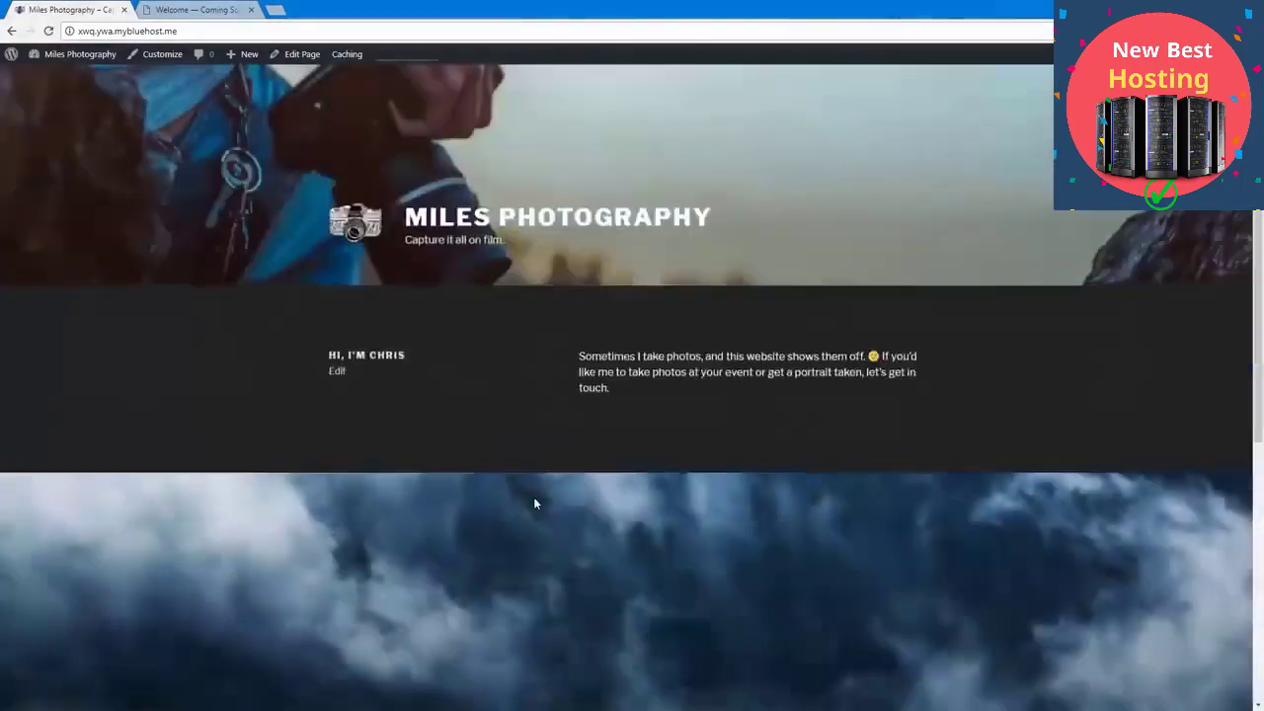
scroll(534, 502, "down", 8)
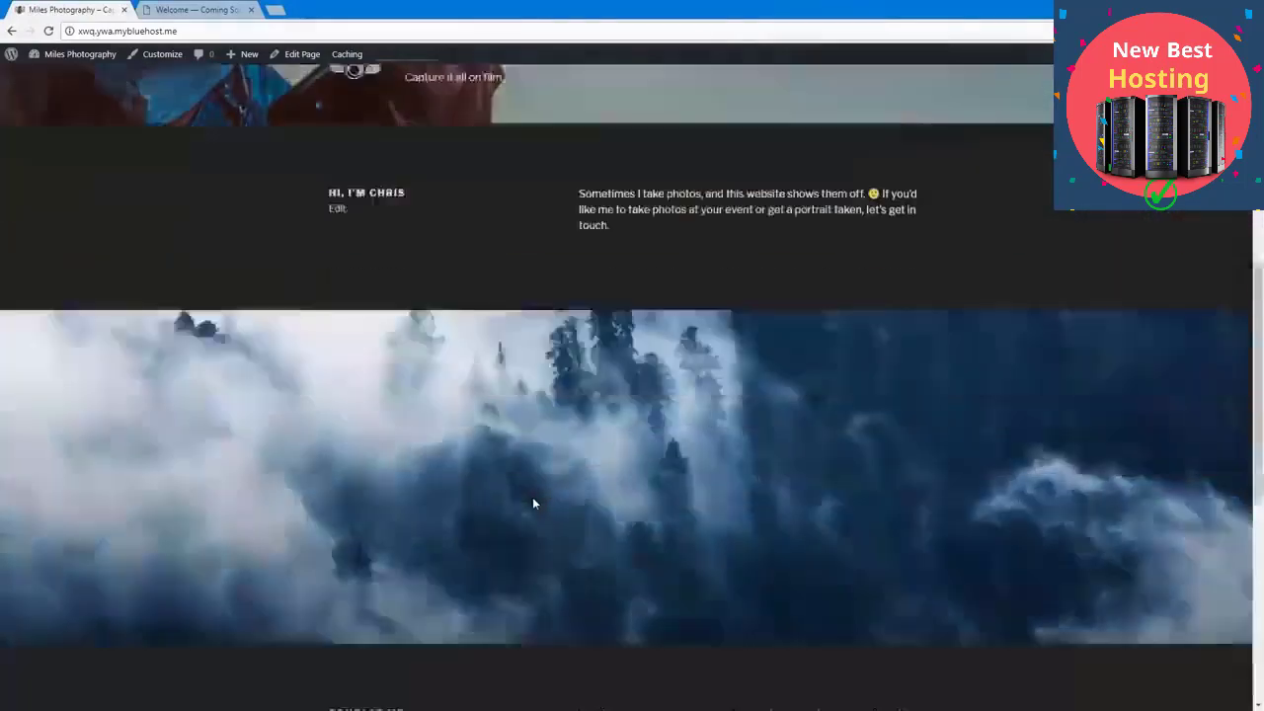
scroll(533, 502, "down", 4)
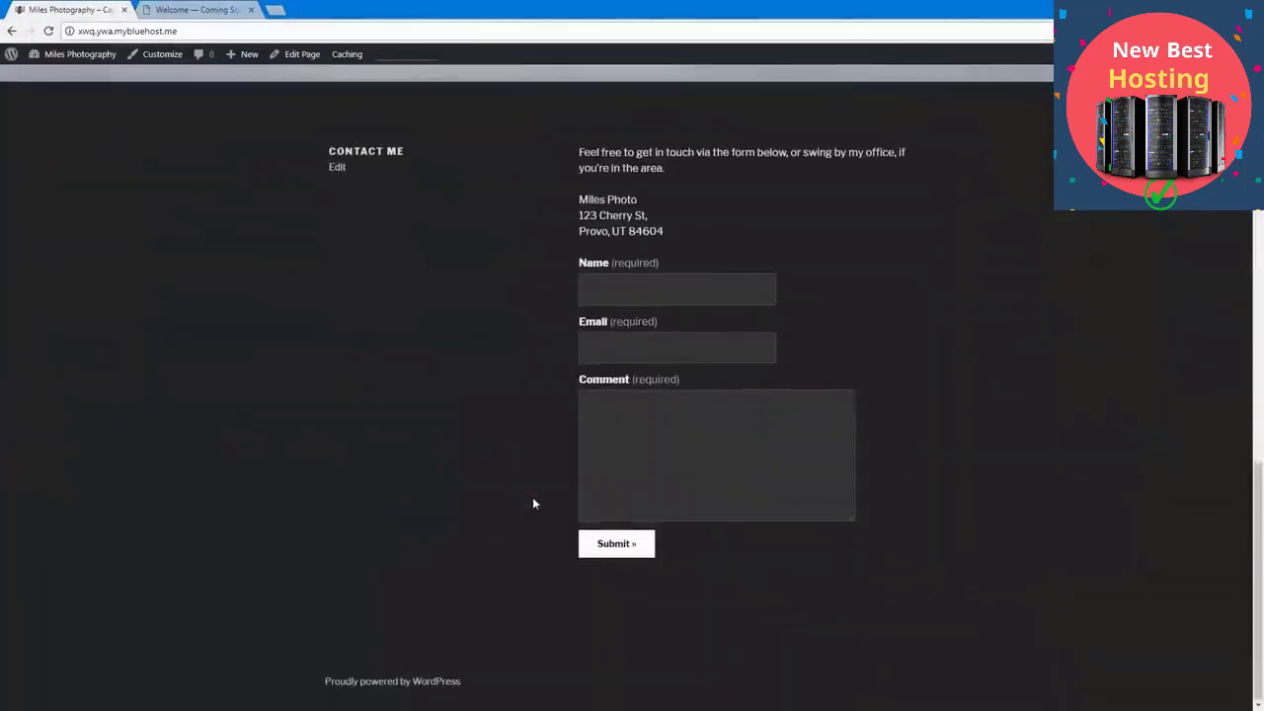
scroll(532, 502, "up", 4)
scroll(532, 502, "down", 4)
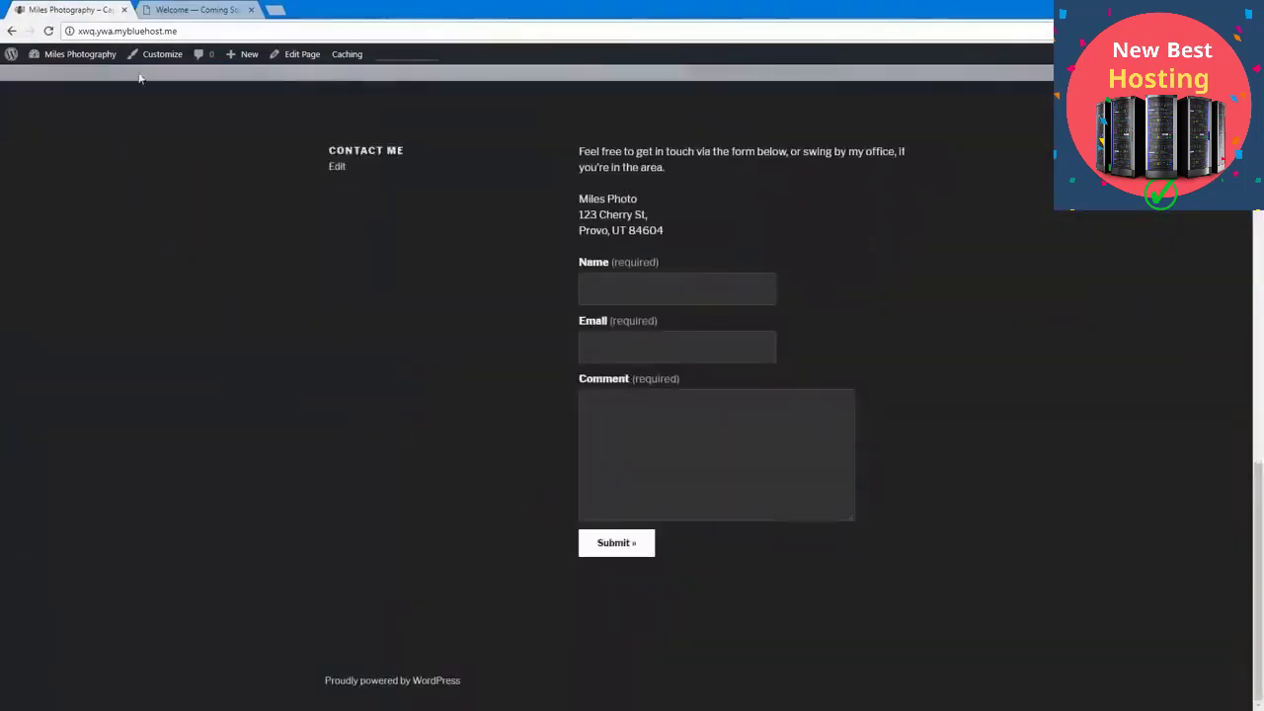
Step: In the Customizer, create a menu named Main Menu and assign it to the Top Menu display location
left_click(144, 63)
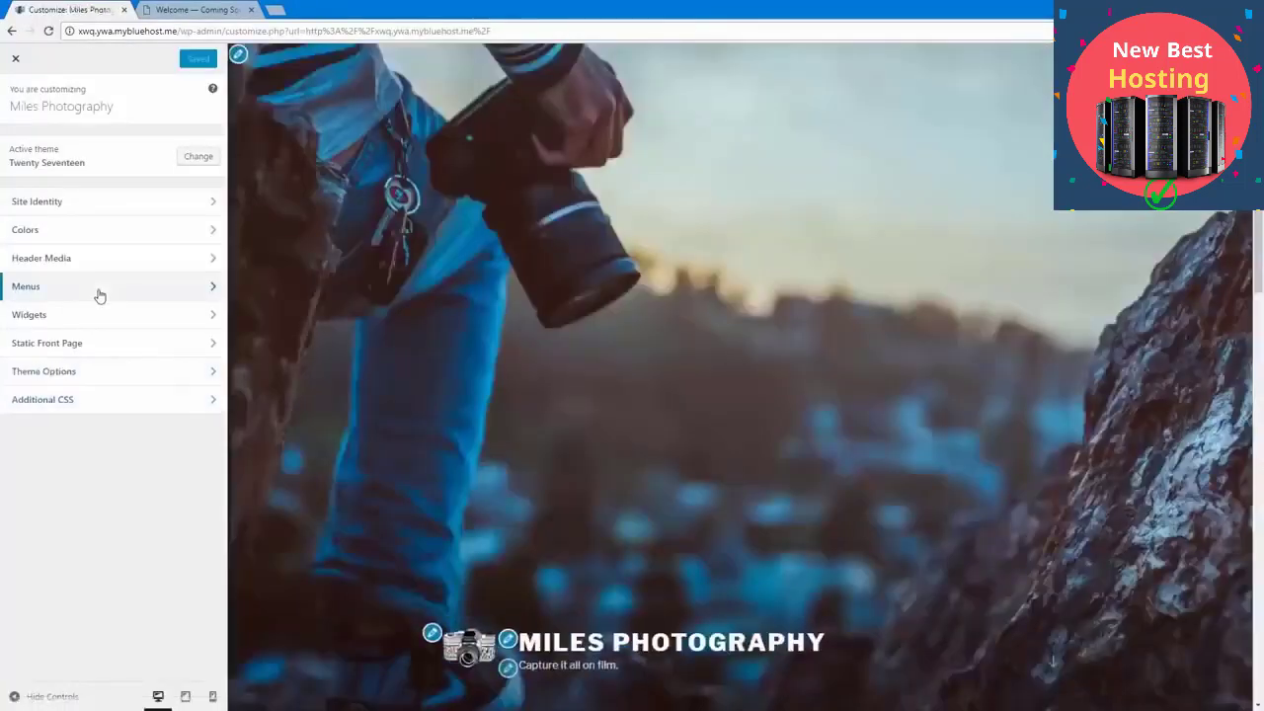
left_click(101, 288)
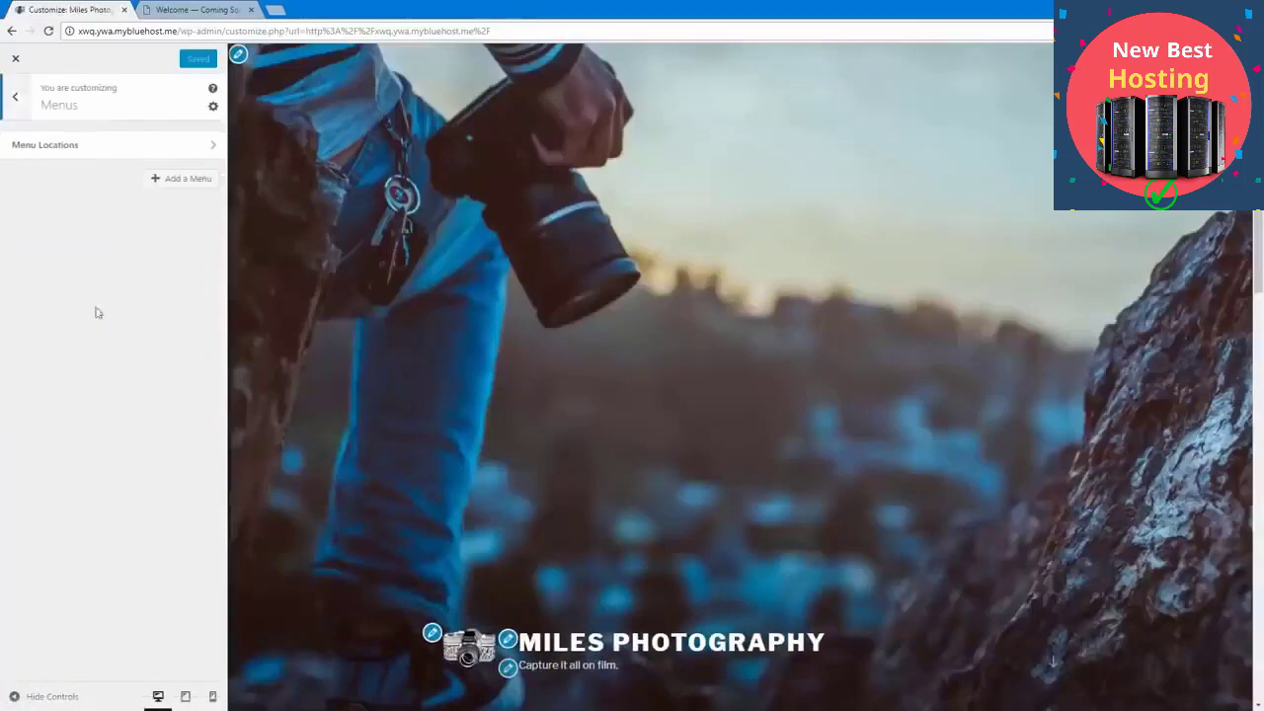
left_click(162, 184)
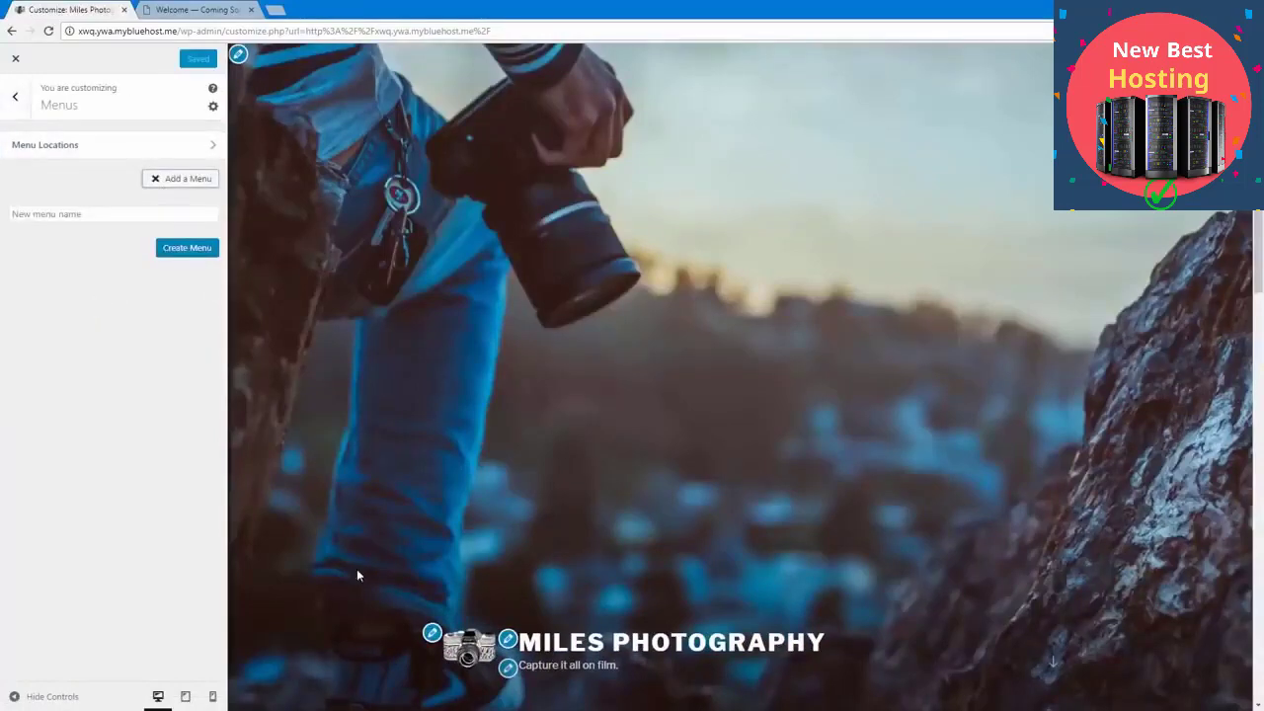
scroll(358, 573, "down", 5)
scroll(357, 576, "up", 2)
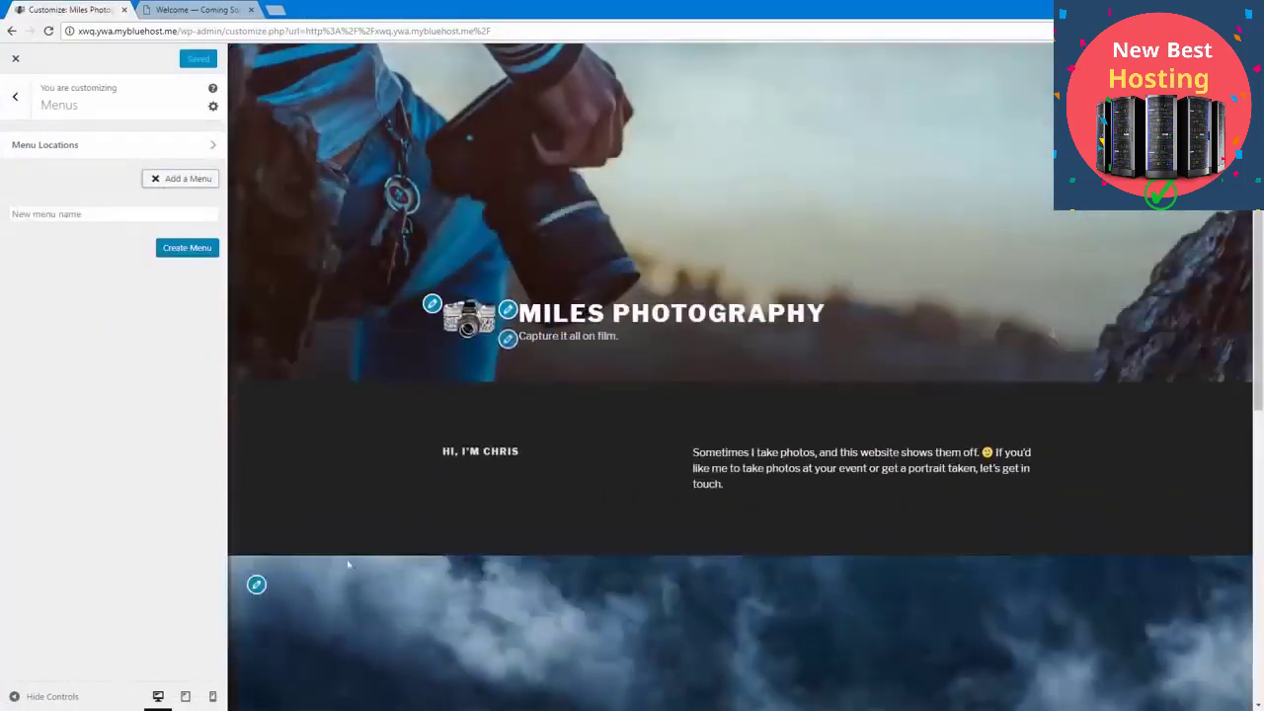
left_click(83, 216)
type("Main")
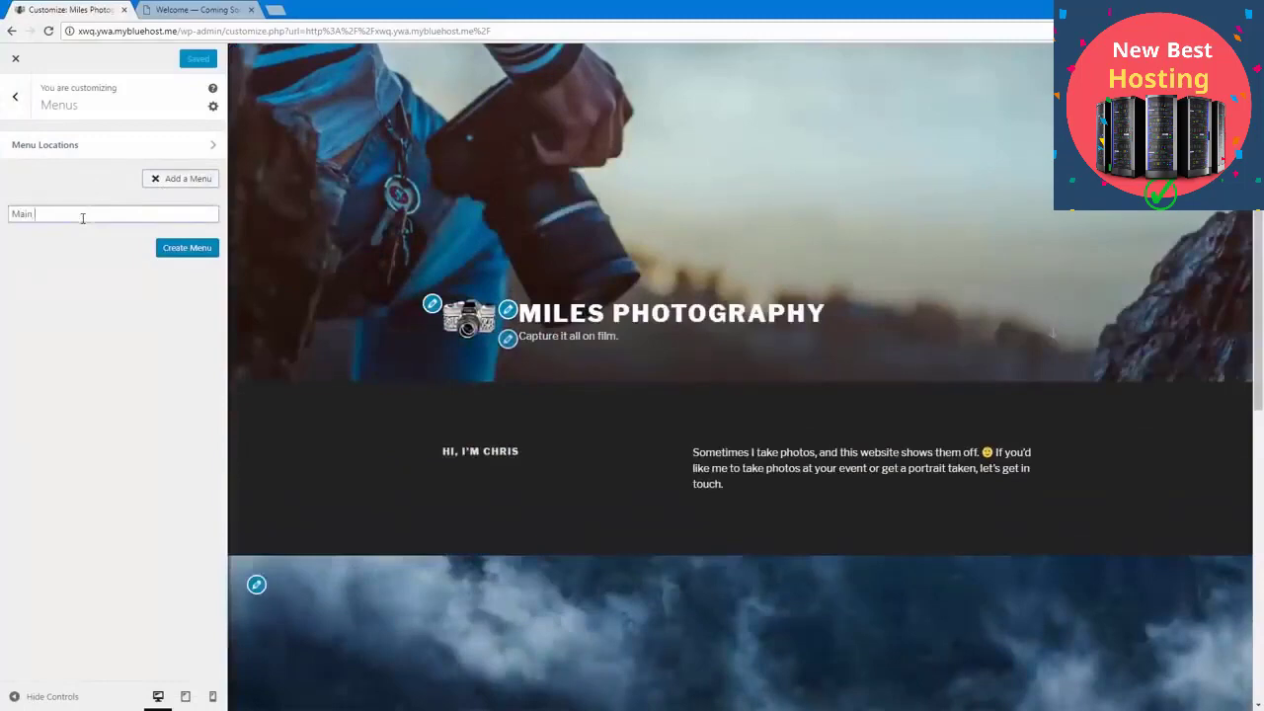
type(" Menu")
left_click(178, 247)
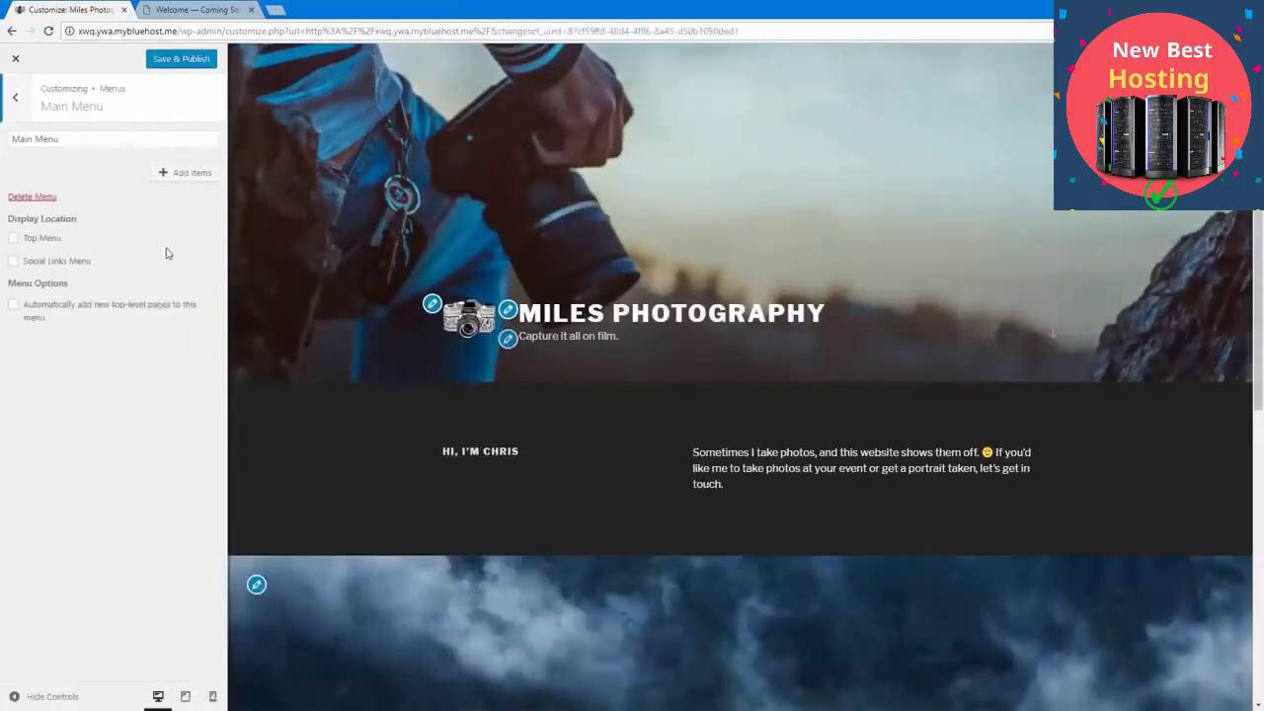
left_click(51, 240)
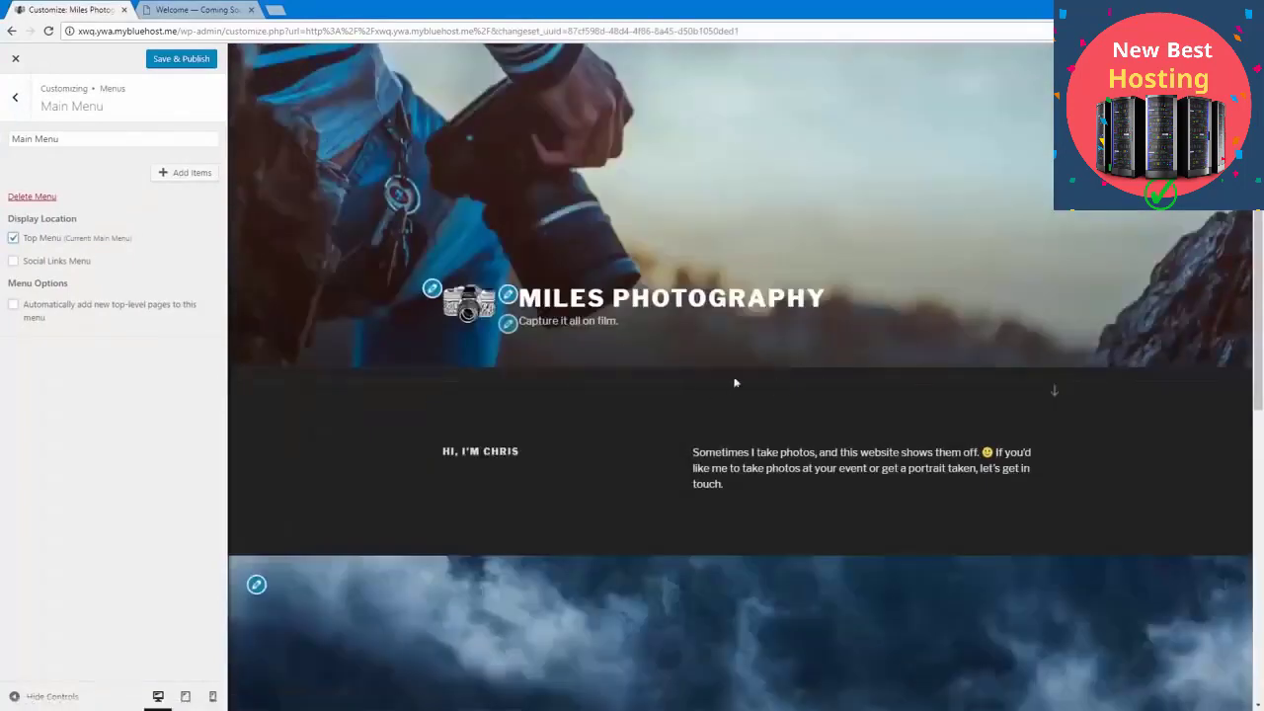
Step: Add the Home link and the Blog page to Main Menu, and publish the changes
left_click(173, 177)
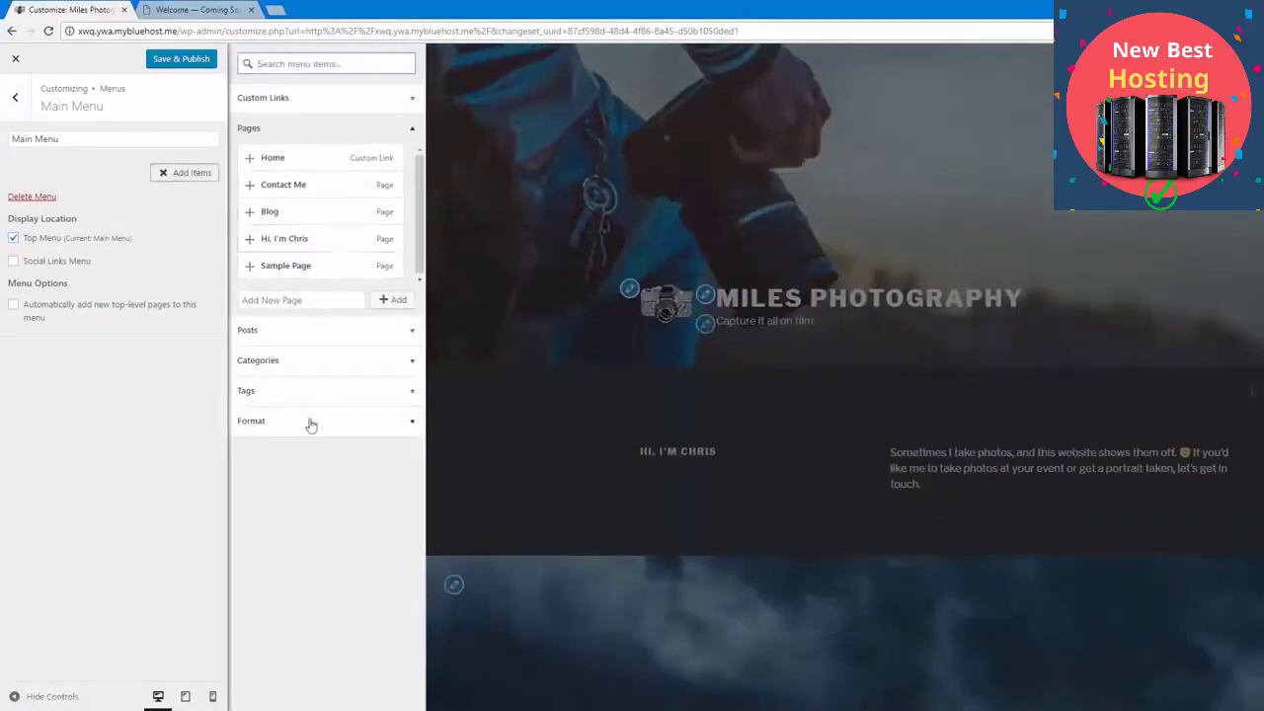
left_click(319, 334)
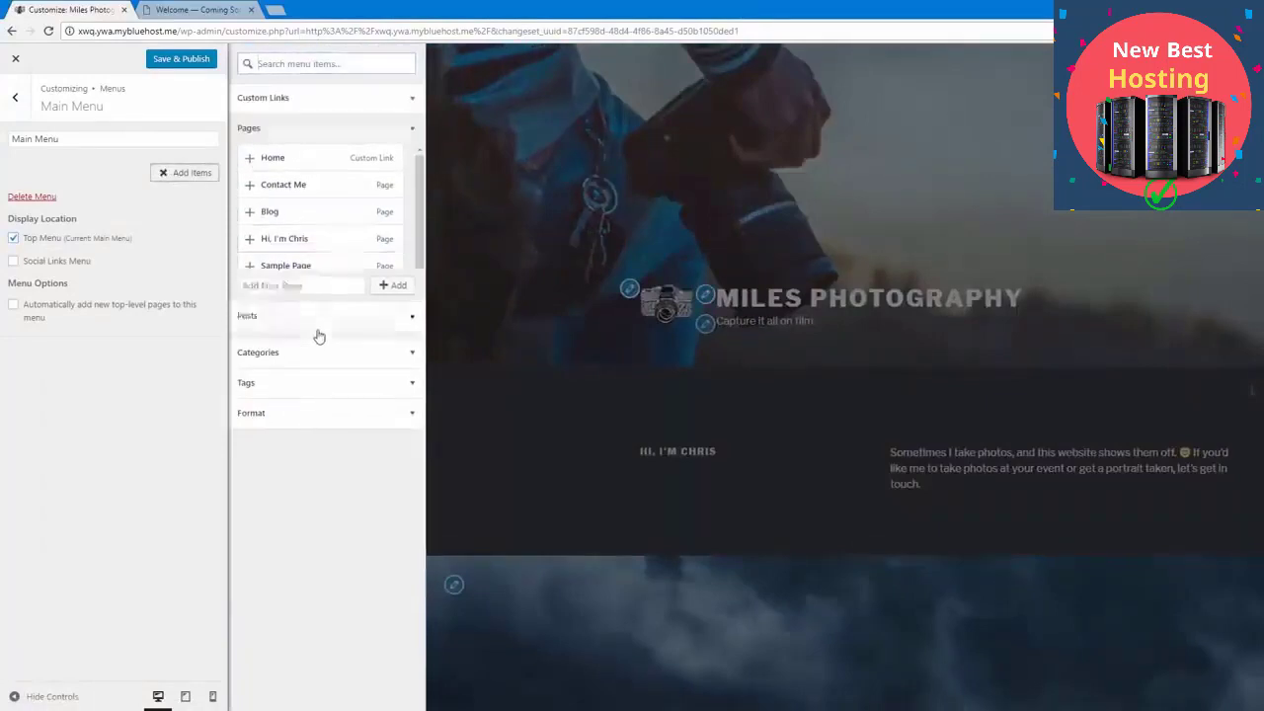
left_click(292, 129)
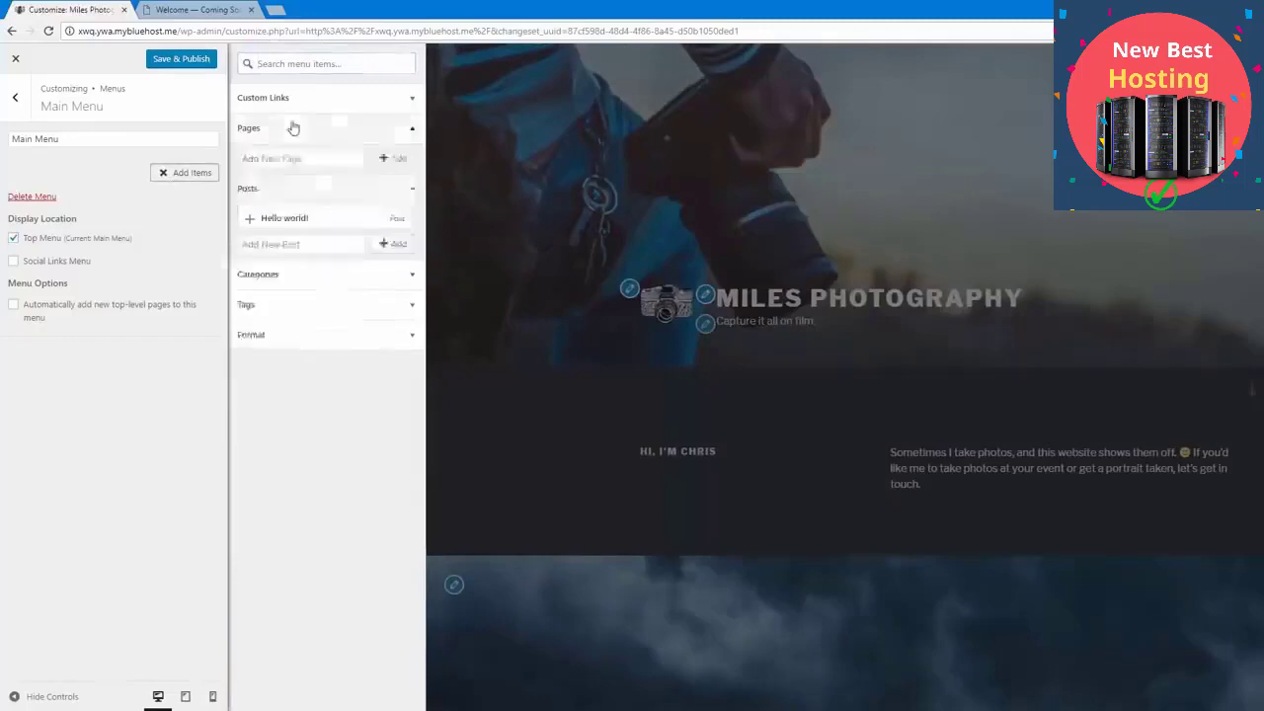
left_click(306, 99)
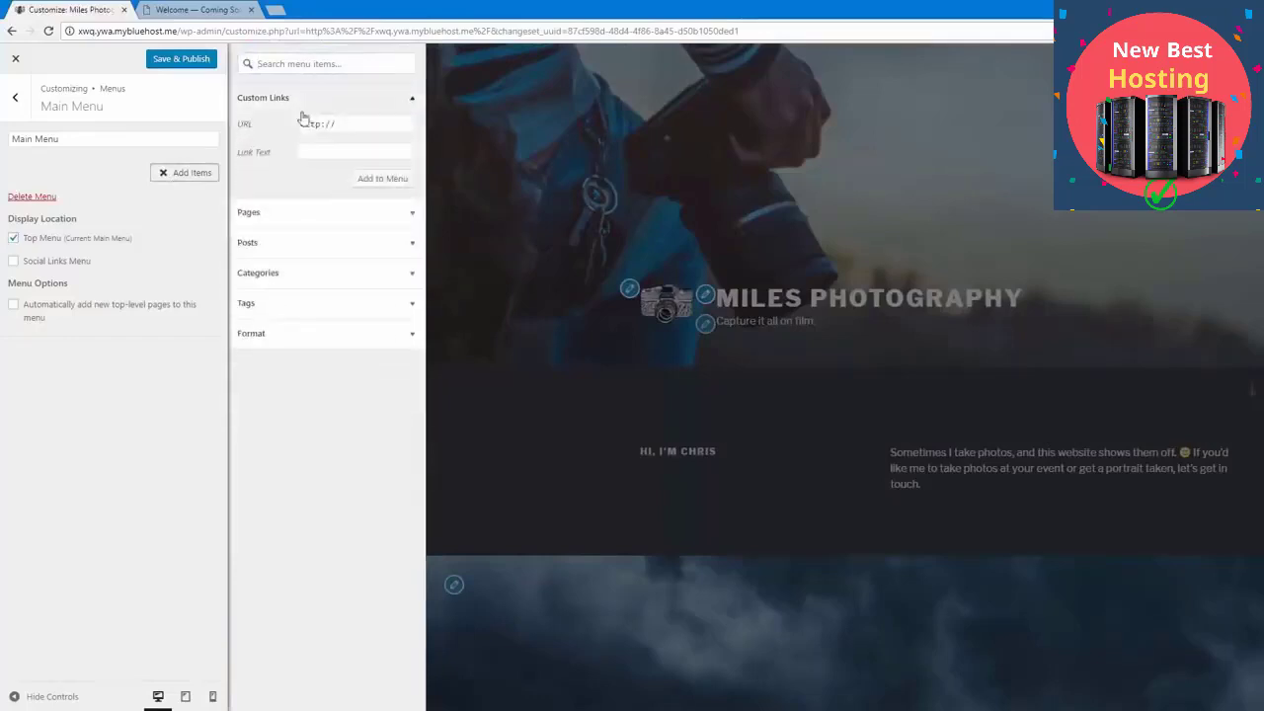
left_click(280, 214)
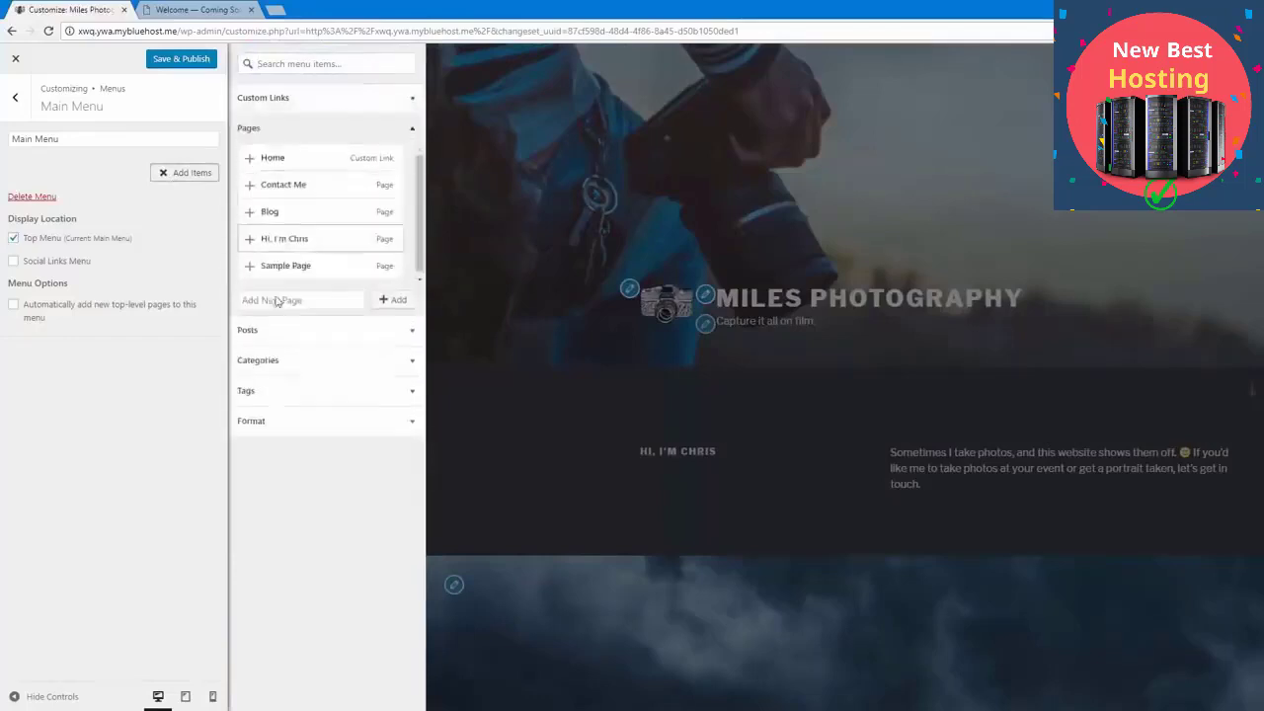
left_click(250, 161)
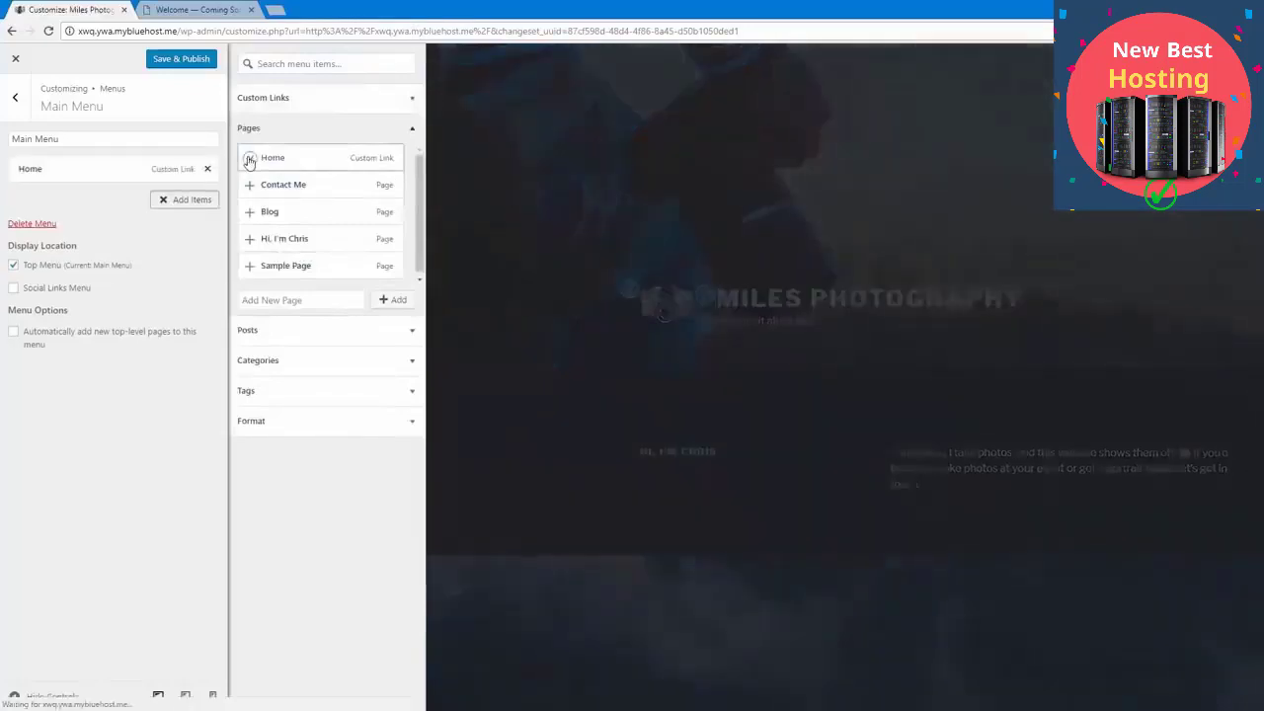
left_click(250, 211)
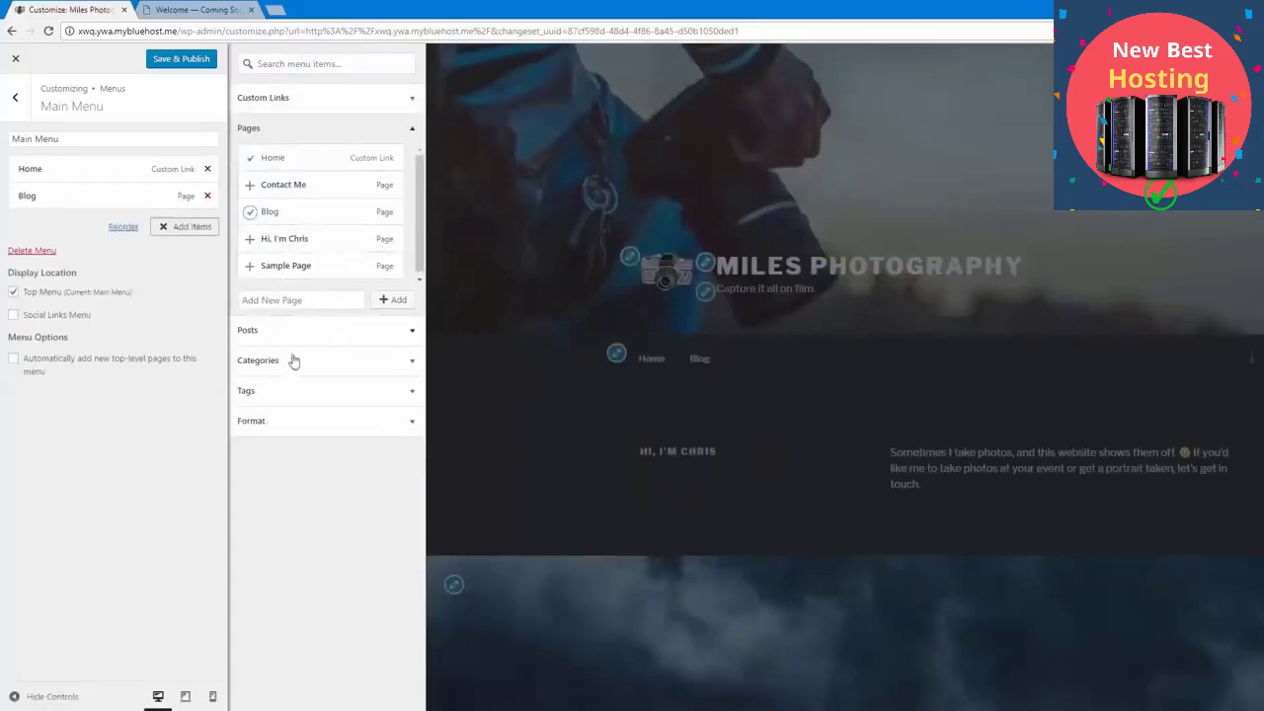
left_click(190, 63)
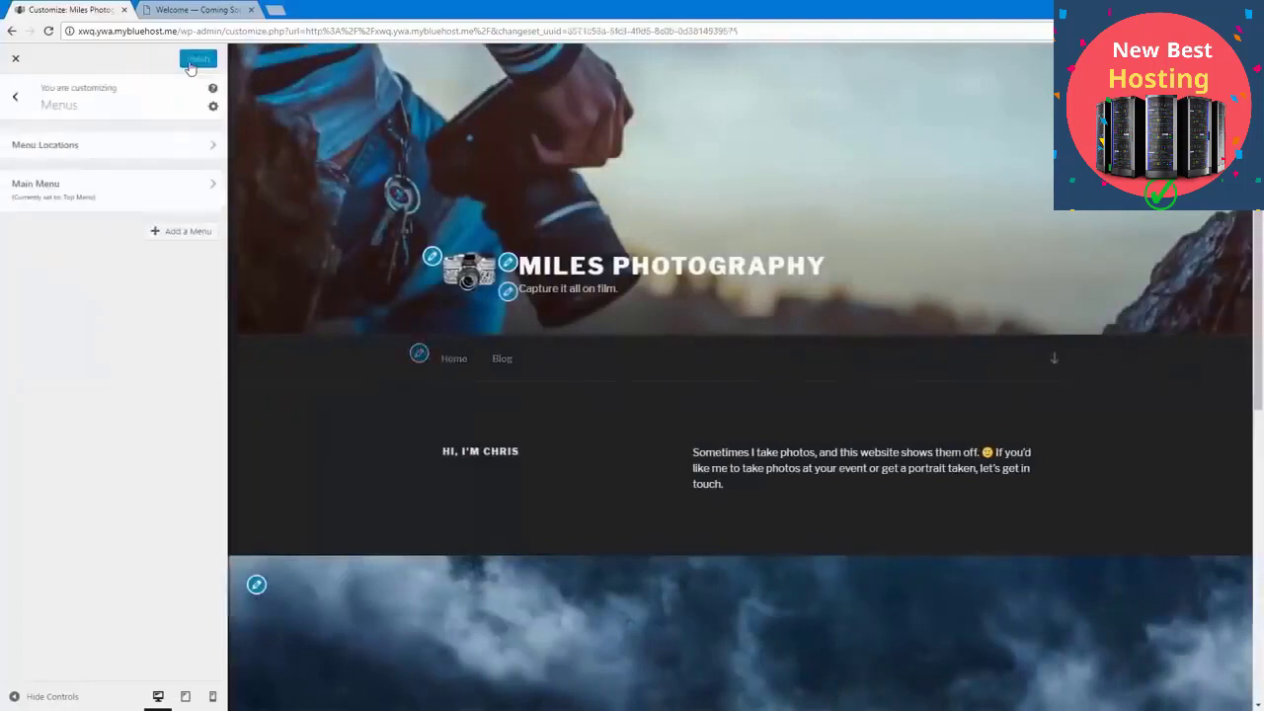
Step: Create a menu named Social Media and assign it to the Social Links Menu display location
left_click(183, 233)
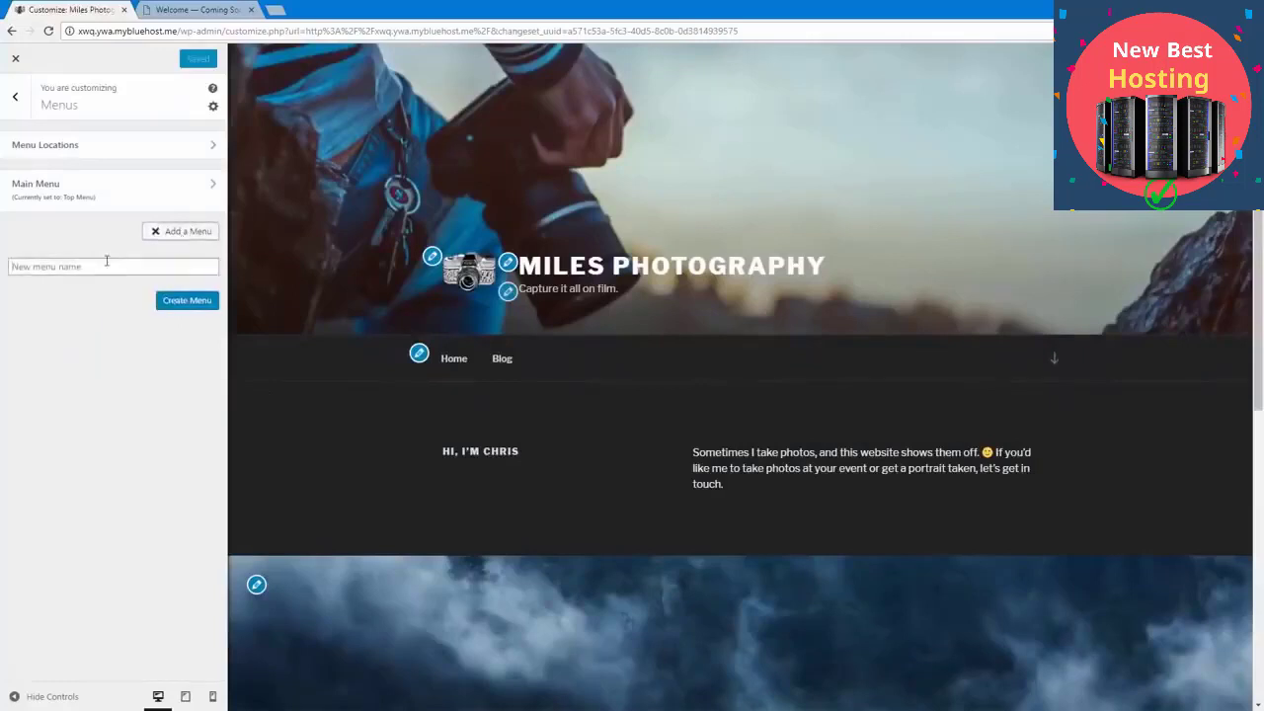
type("Social Media")
left_click(190, 299)
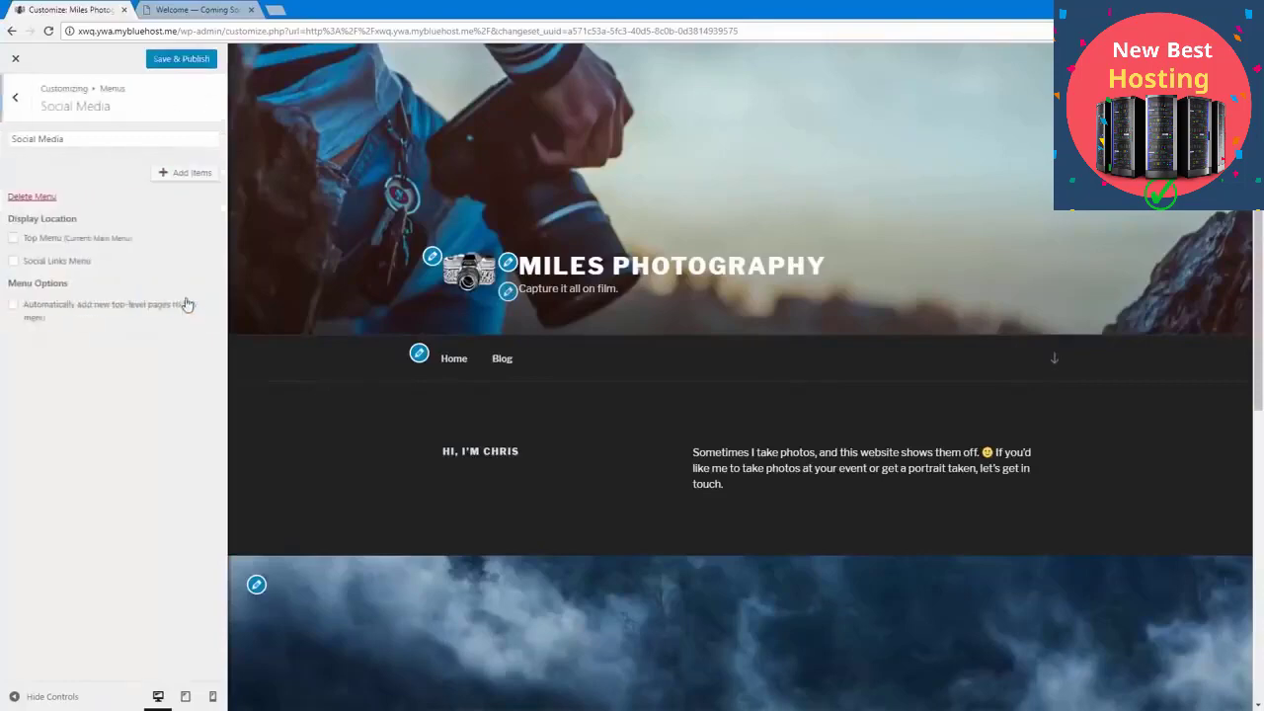
left_click(55, 263)
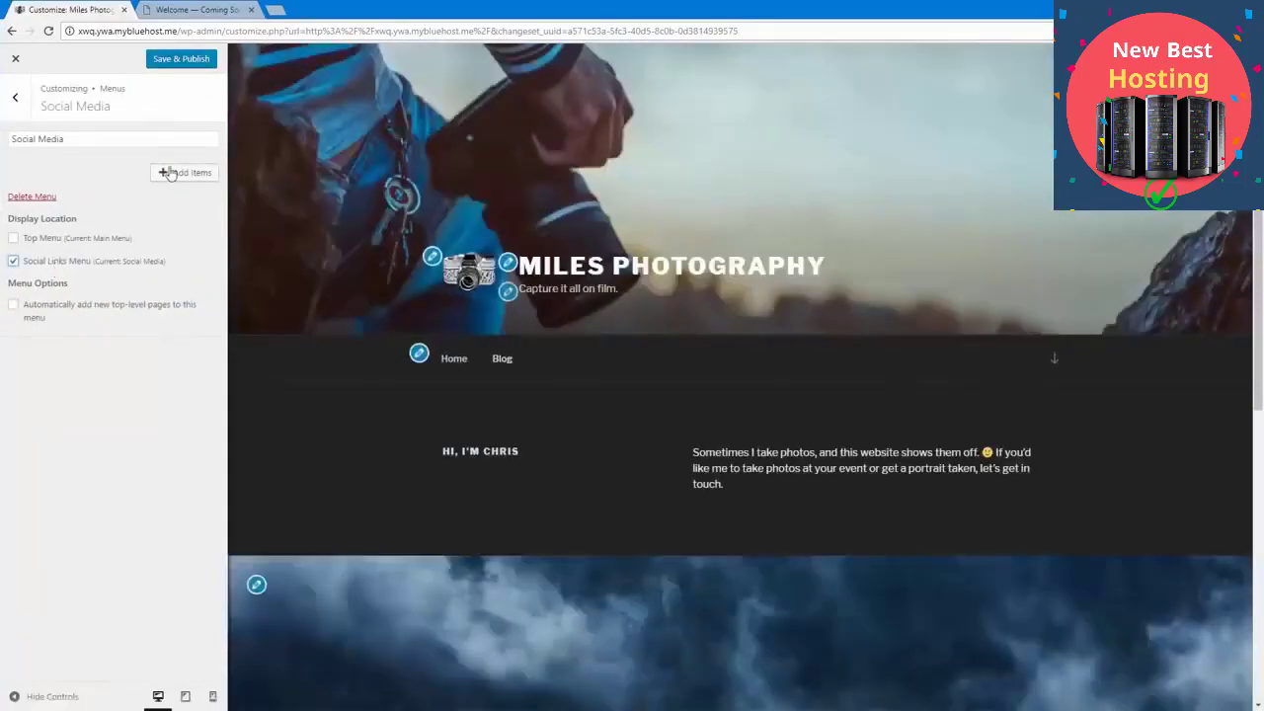
Step: Add a custom link to the Twitter profile, with the link text Twitter, to the Social Media menu
left_click(170, 173)
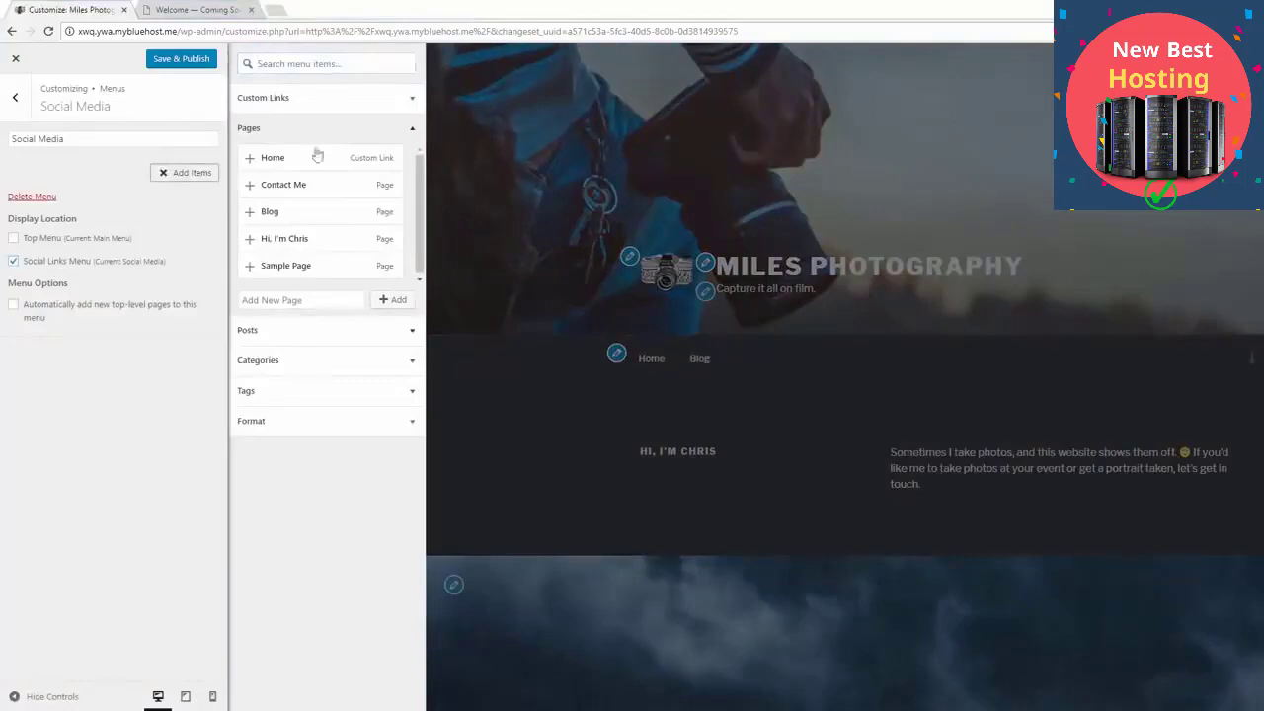
left_click(310, 103)
left_click(351, 122)
triple_click(351, 124)
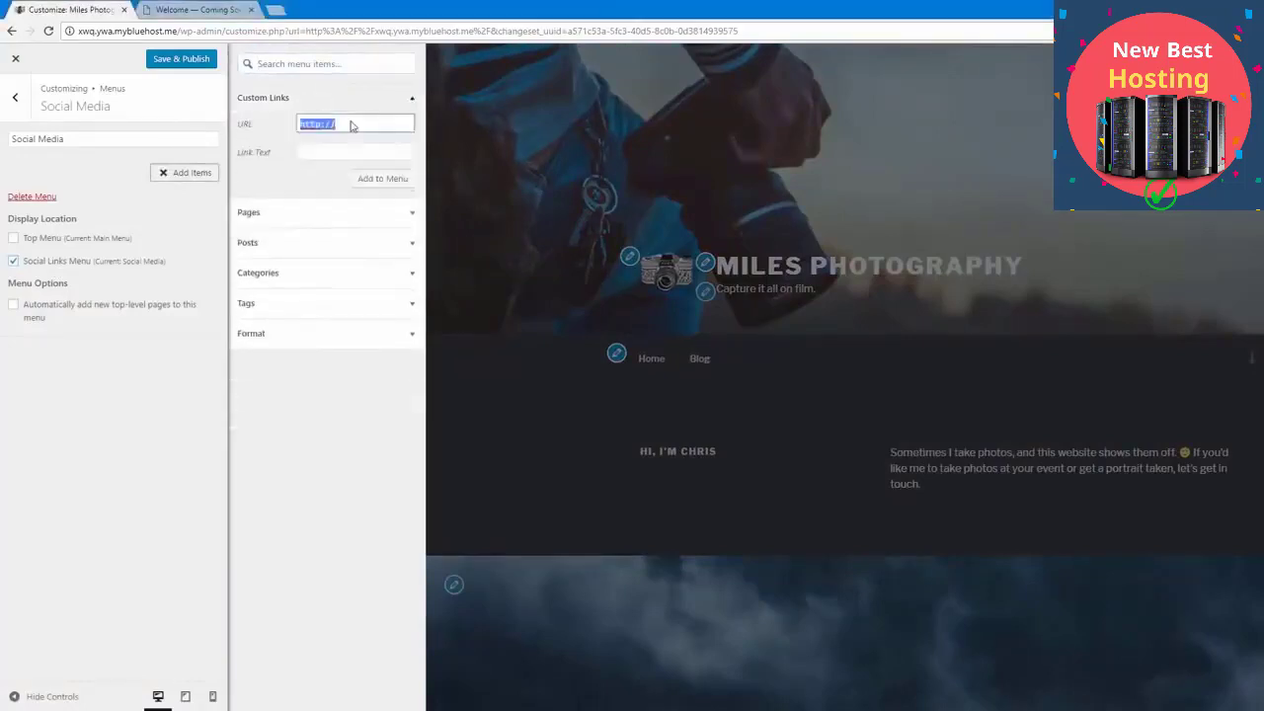
key("ctrl+v")
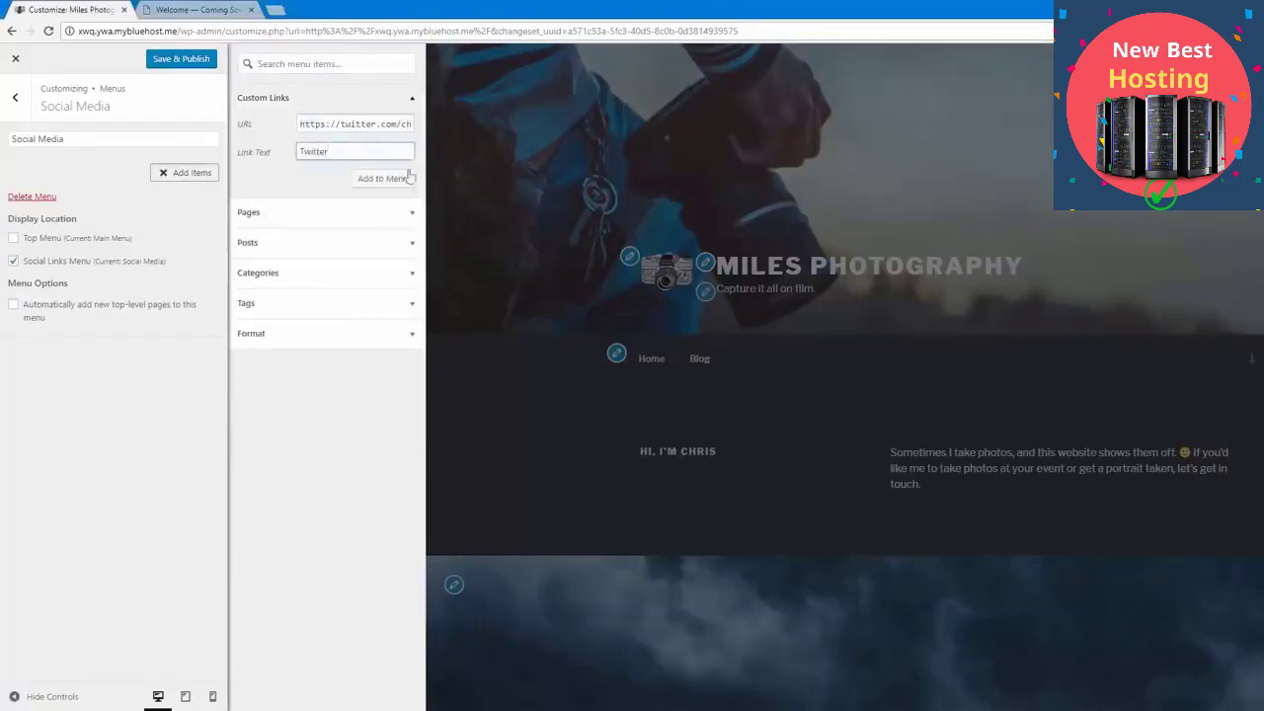
left_click(391, 179)
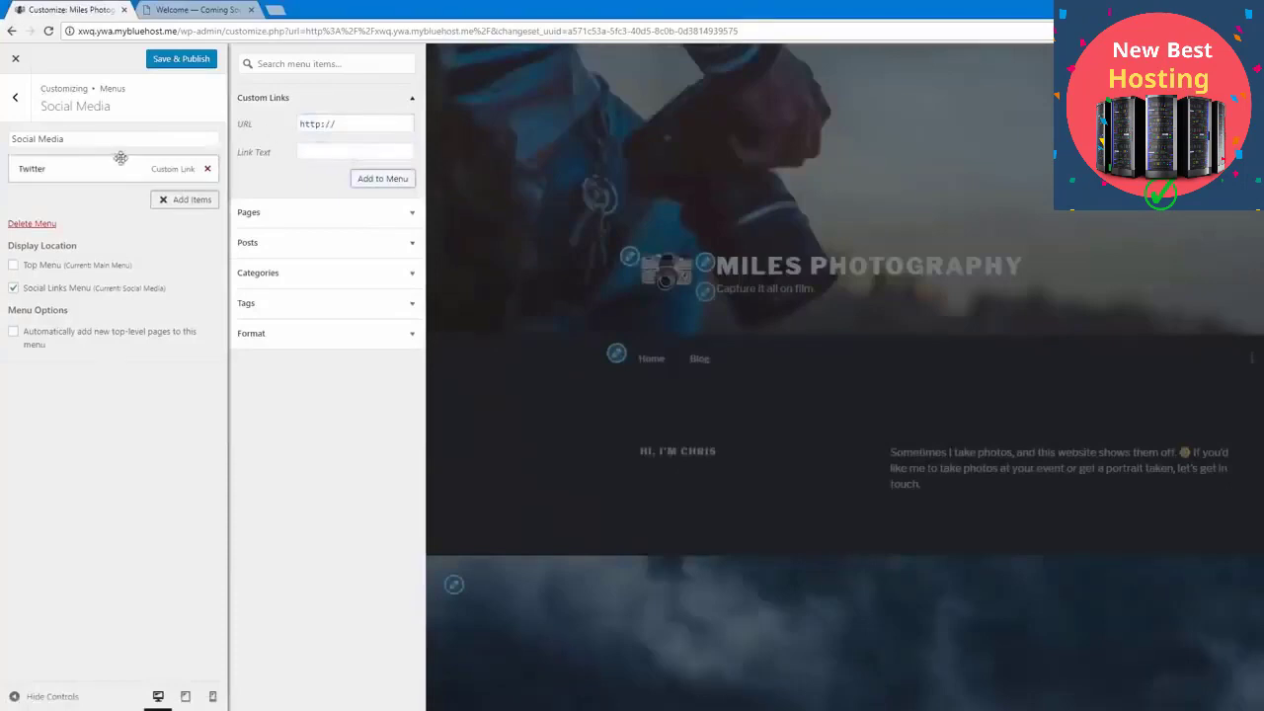
Step: Add a custom link to the LinkedIn profile with the link text LinkedIn, and publish the changes
triple_click(351, 125)
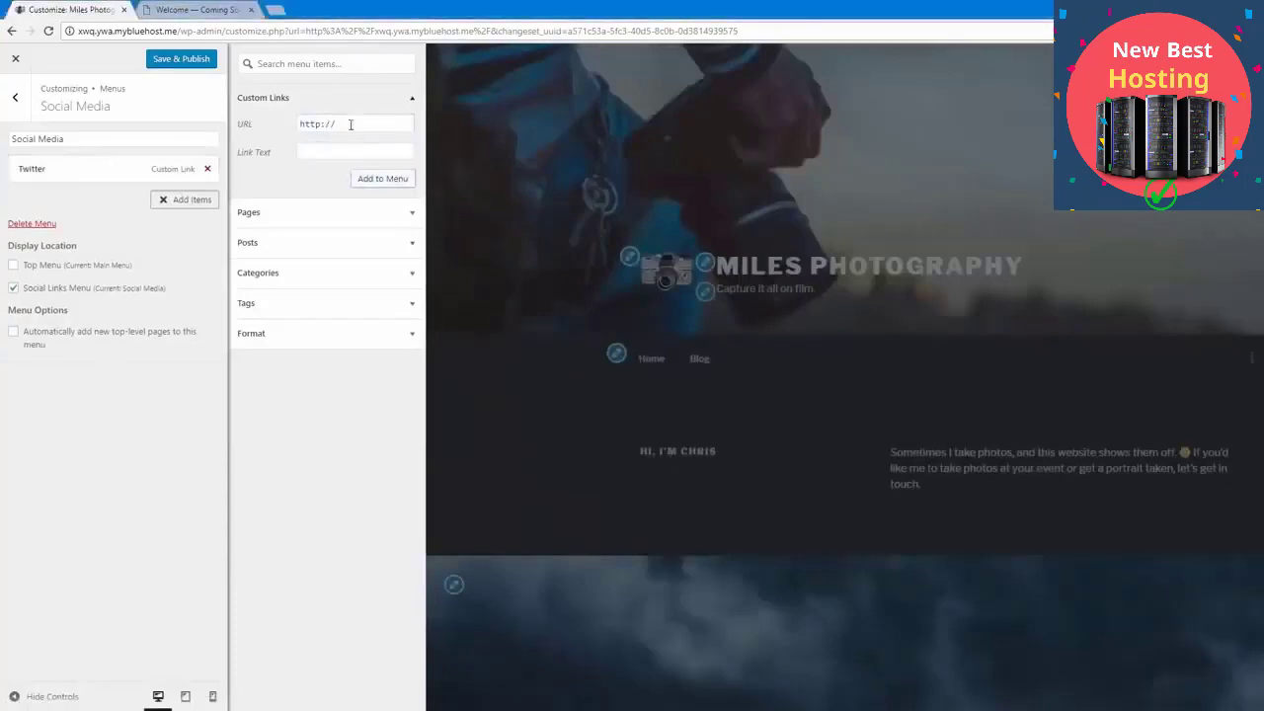
key("ctrl+v")
left_click(337, 147)
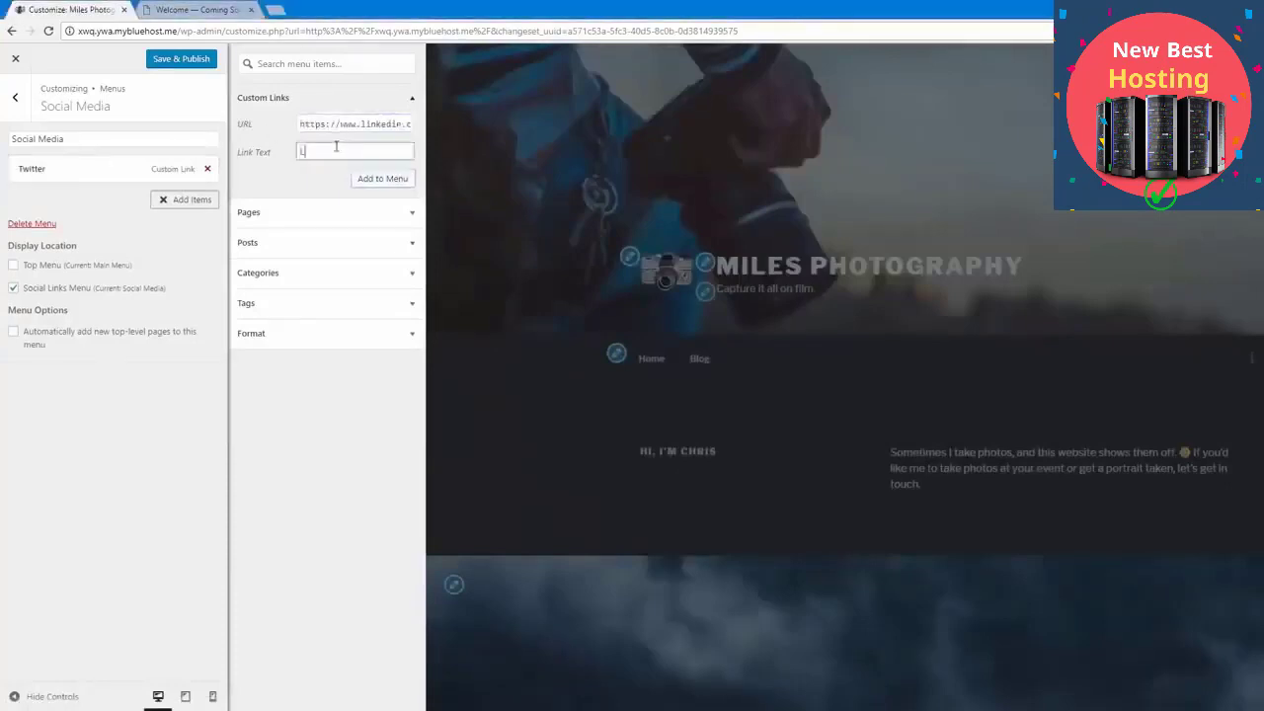
type("LinkedIn")
left_click(377, 180)
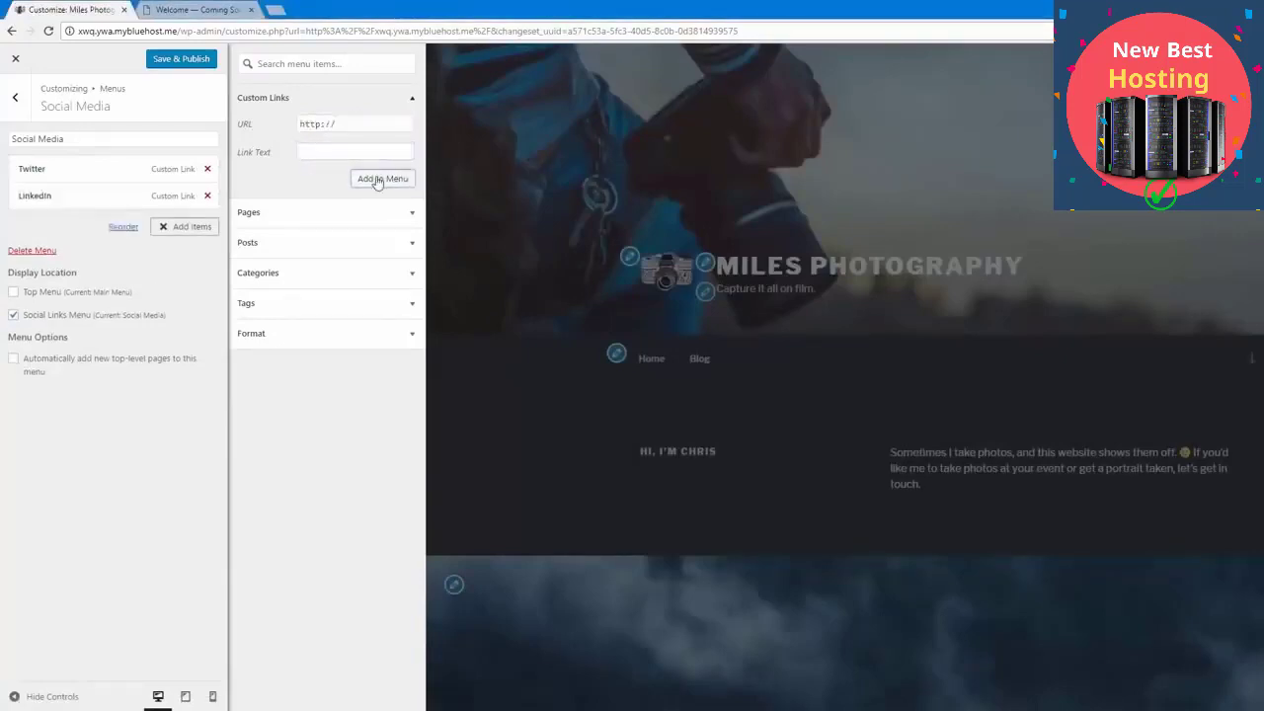
left_click_drag(353, 127, 274, 131)
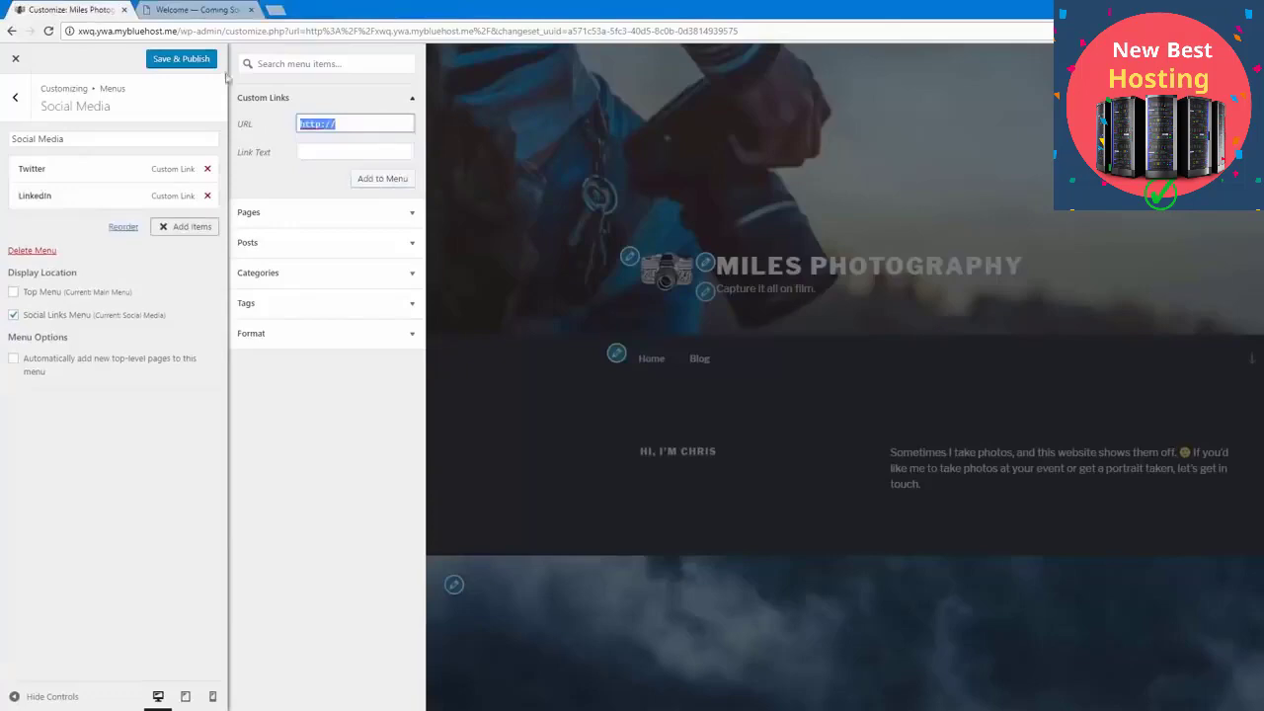
left_click(192, 67)
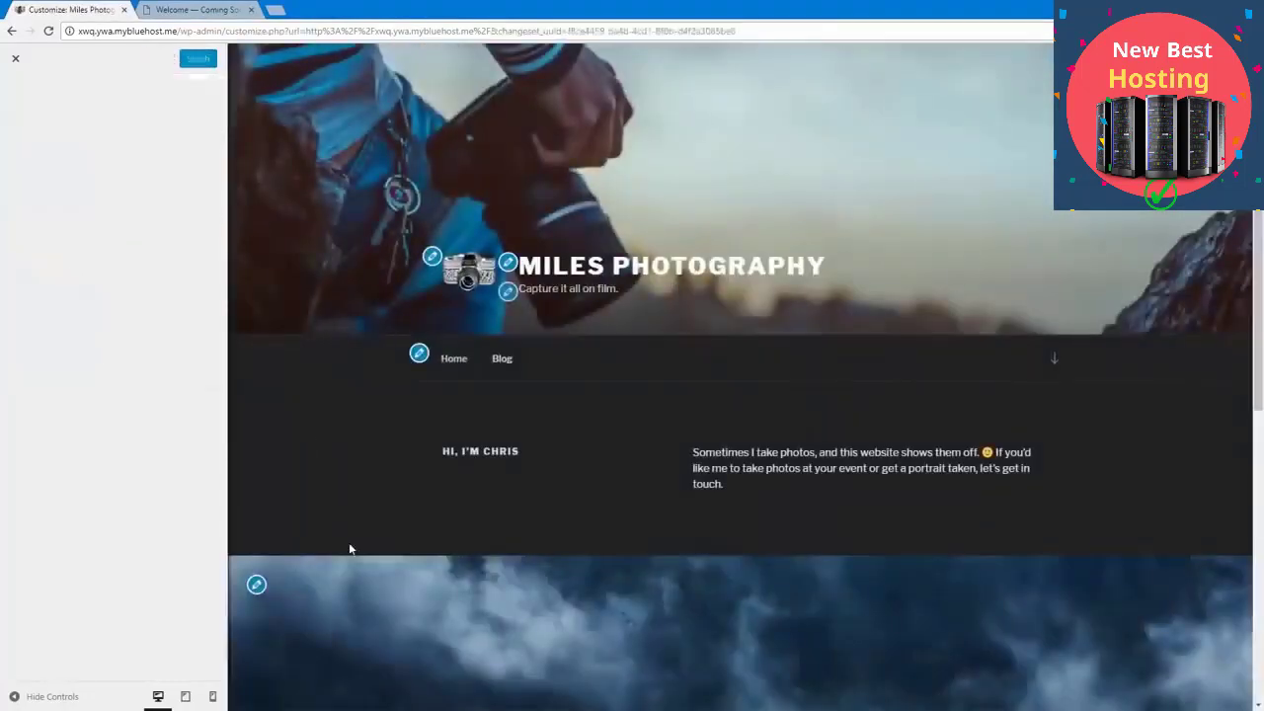
Step: Reopen the Social Media menu from the footer icons, add a custom Facebook link with the text Facebook, and publish the changes
scroll(348, 544, "down", 10)
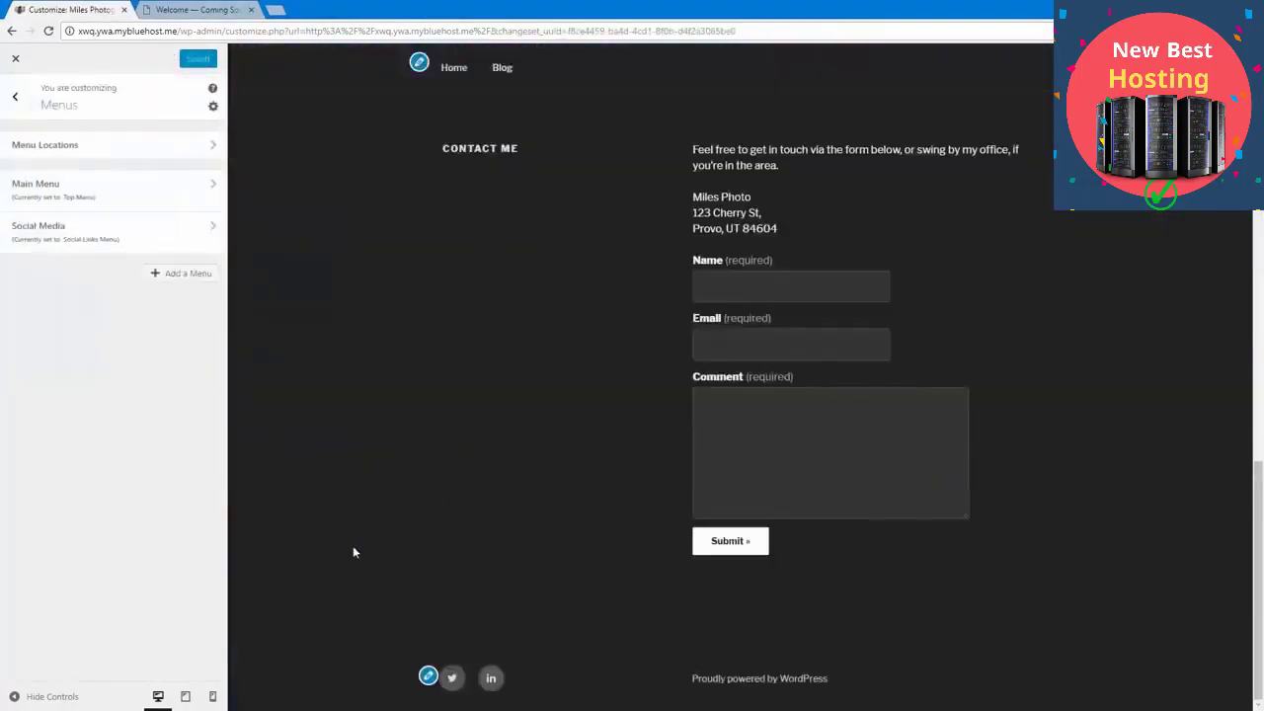
left_click(426, 676)
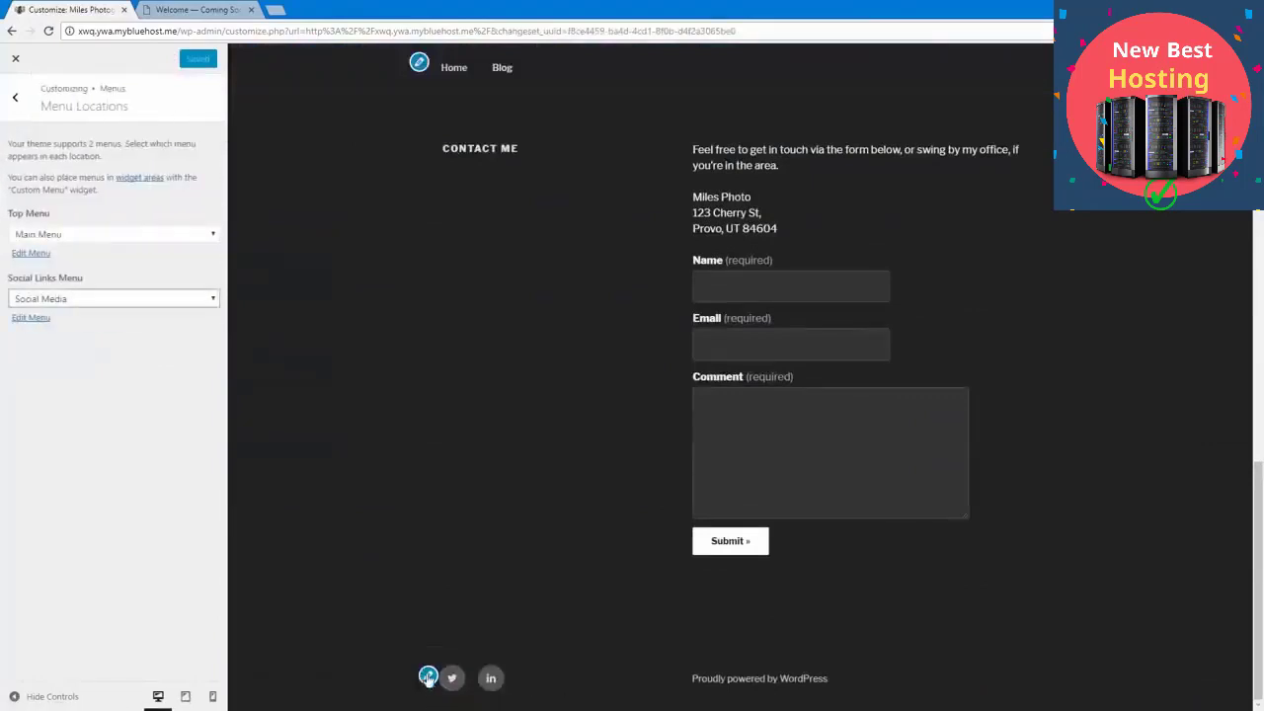
left_click(31, 318)
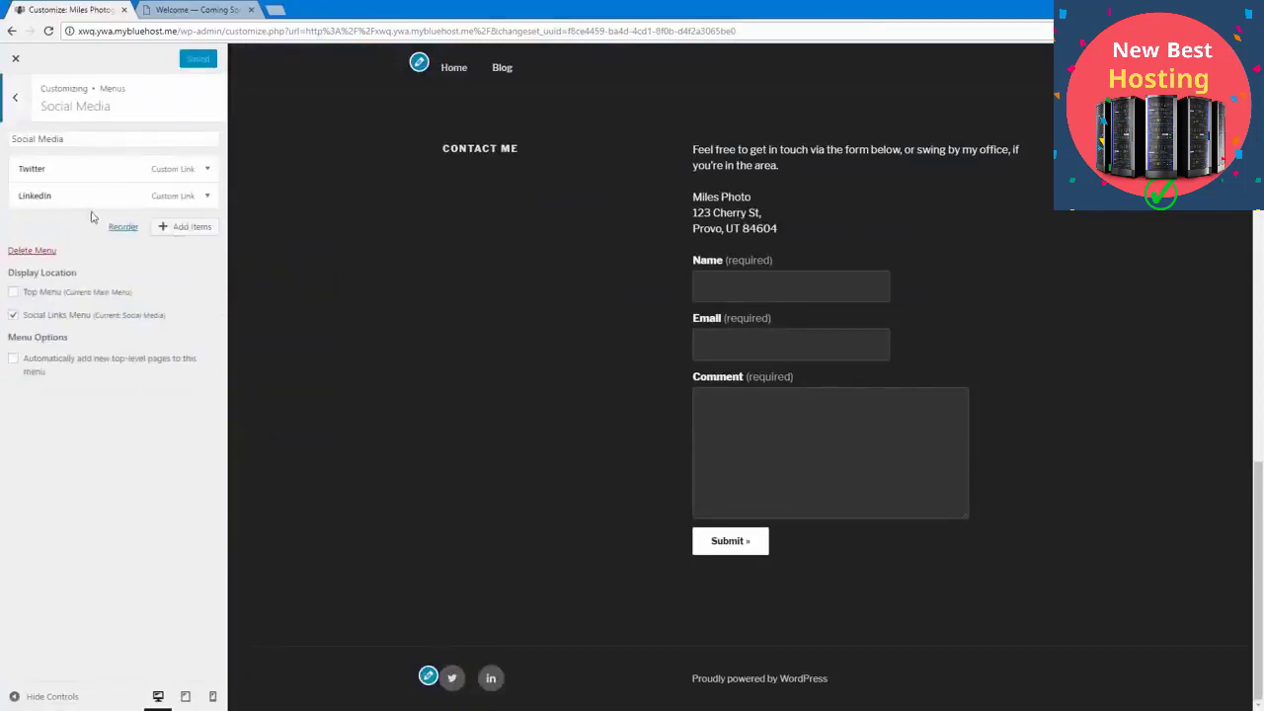
left_click(180, 227)
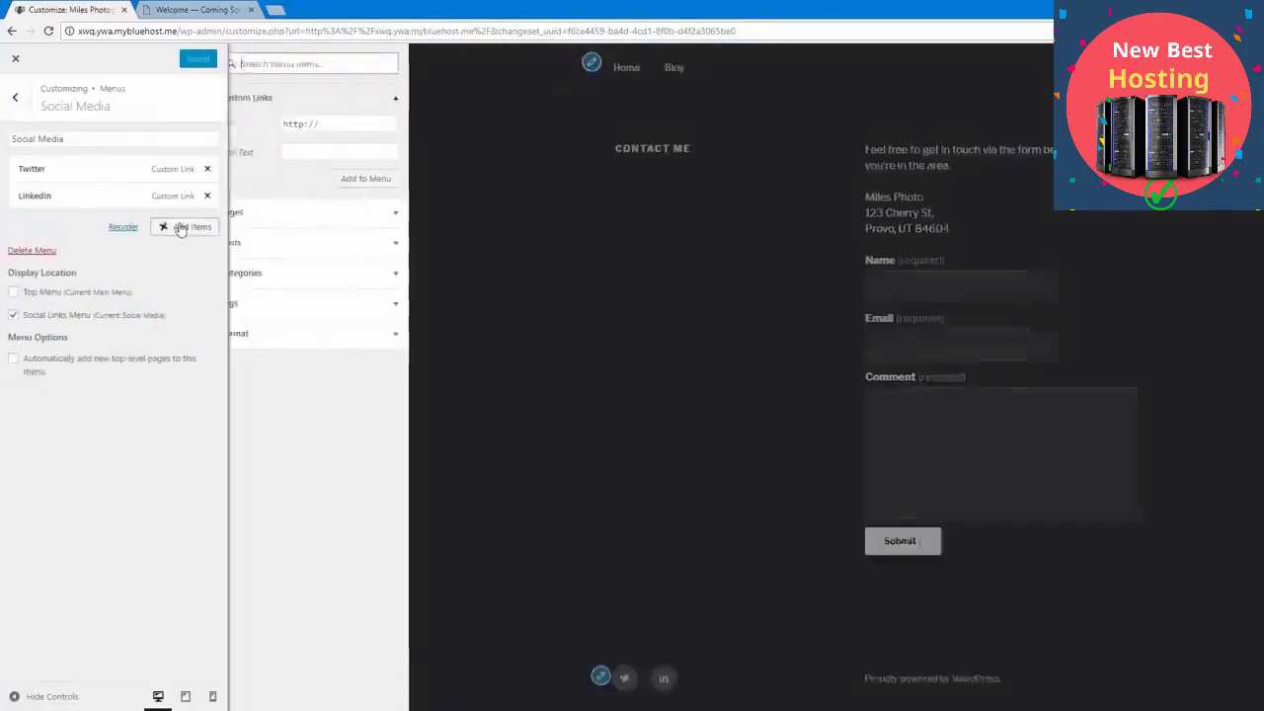
triple_click(339, 124)
key("ctrl+v")
left_click(340, 146)
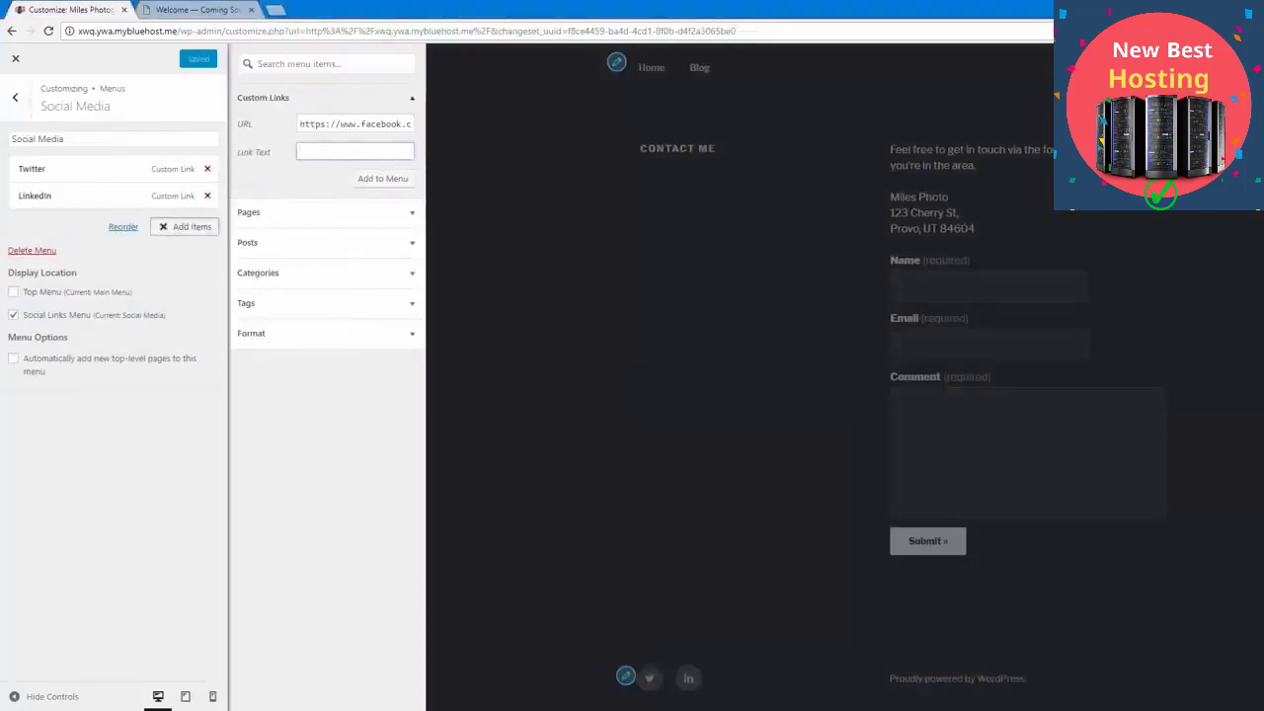
type("Facebouk")
left_click(351, 179)
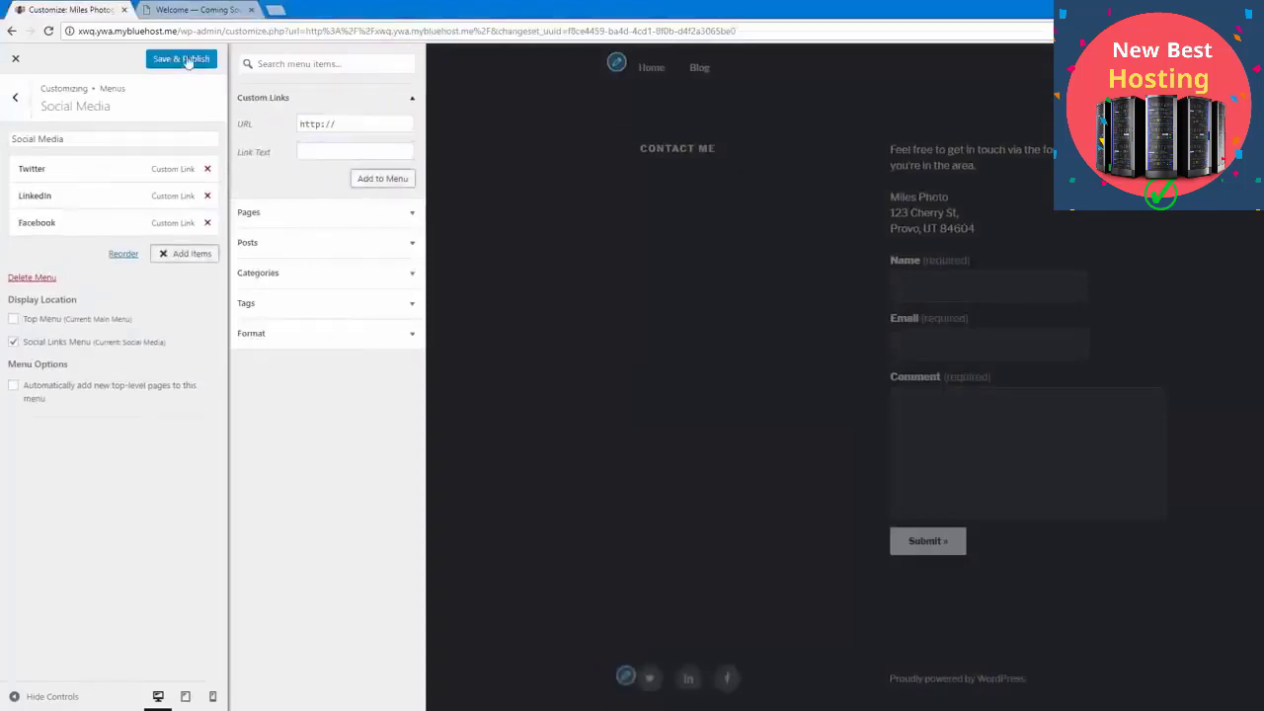
left_click(187, 60)
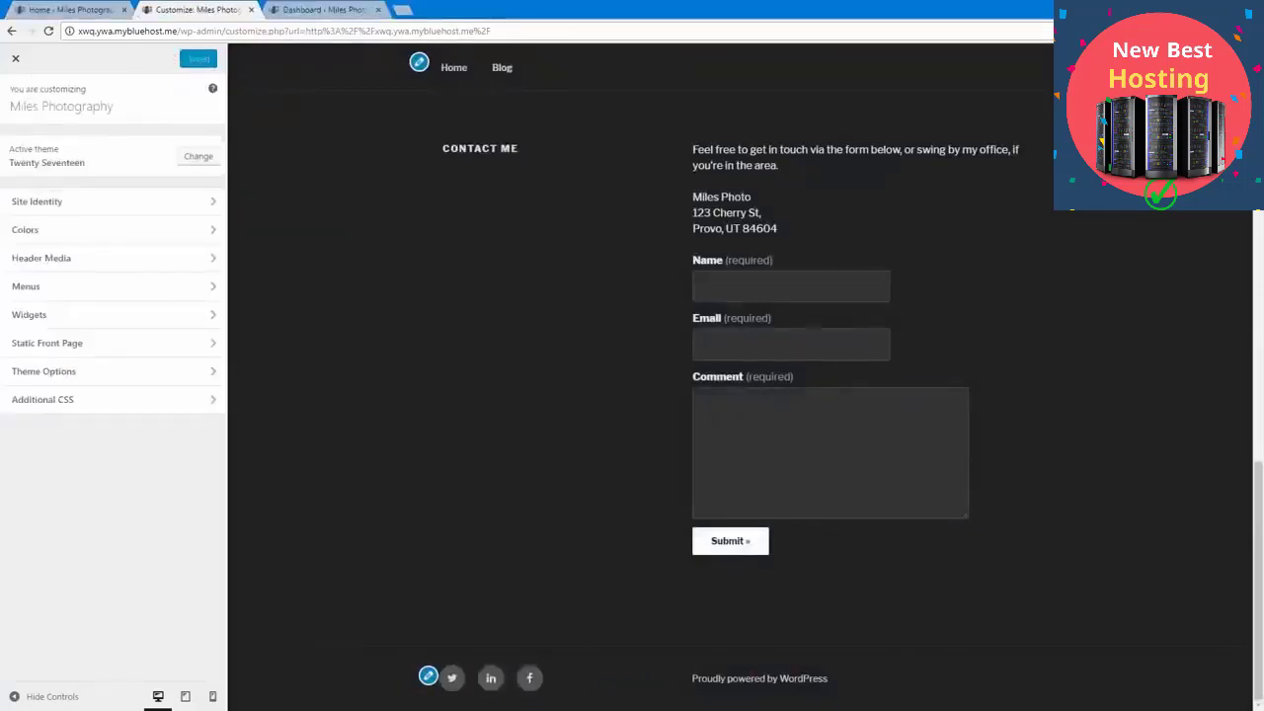
Step: Preview the front page at tablet size and examine its layout from the header to the contact form
scroll(598, 686, "up", 20)
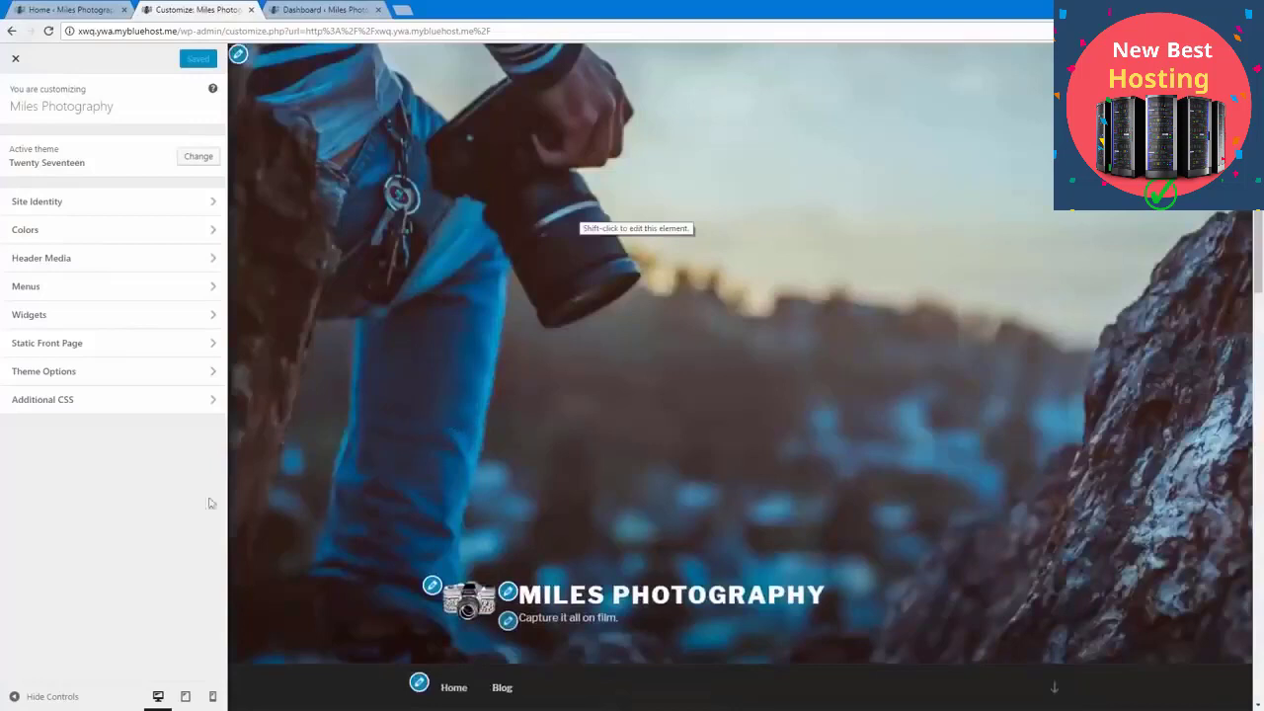
left_click(186, 699)
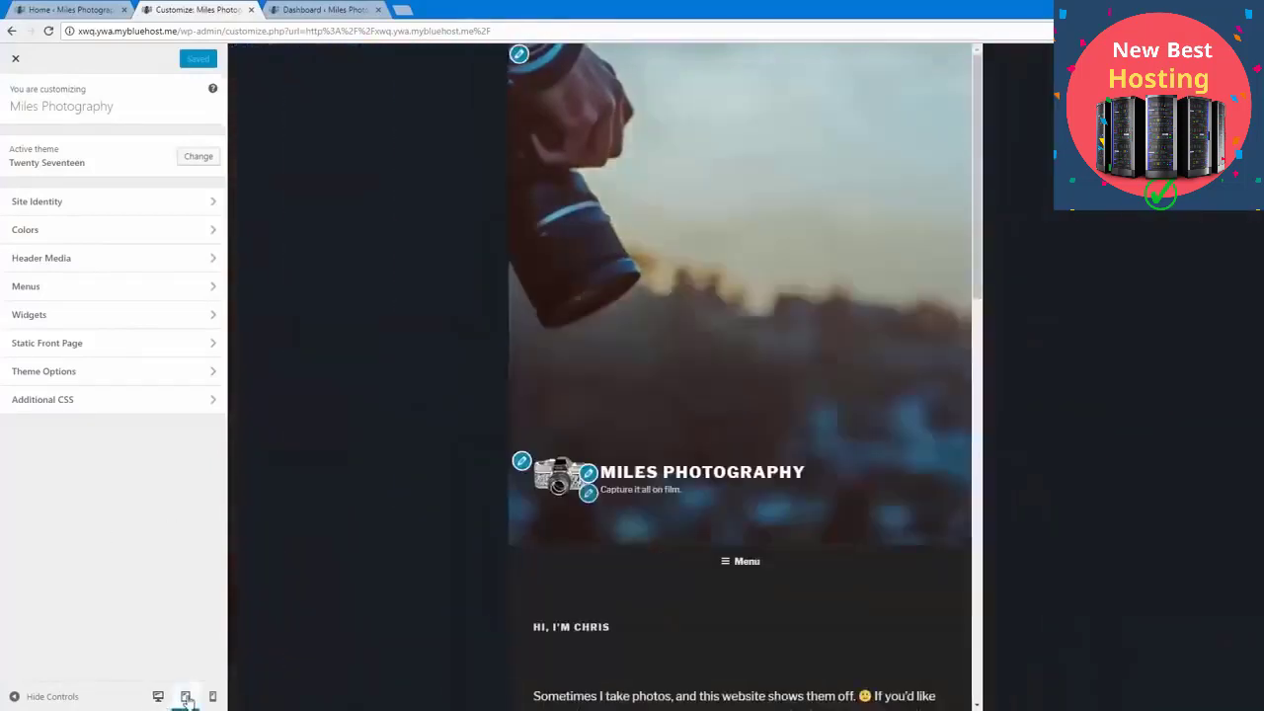
scroll(550, 579, "down", 3)
scroll(550, 579, "down", 10)
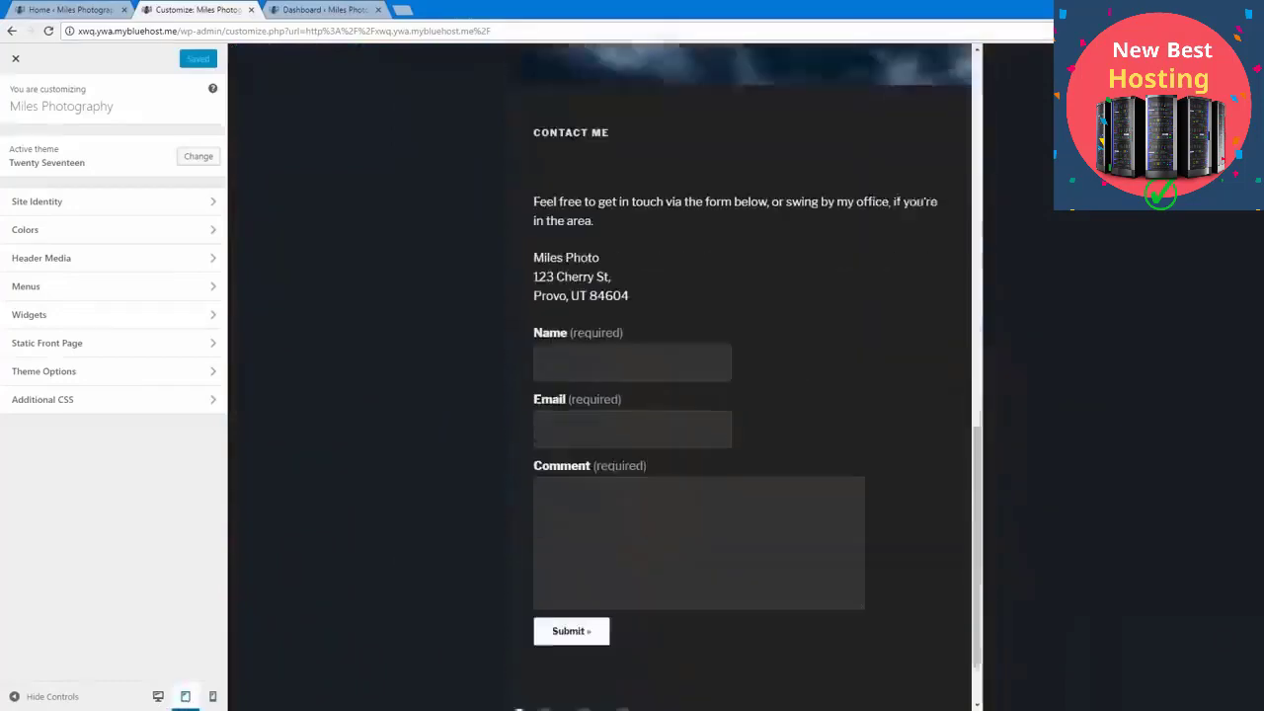
Step: Preview the front page at mobile size, checking the collapsible menu, the page sections and the footer's social icons
left_click(212, 696)
scroll(811, 430, "up", 10)
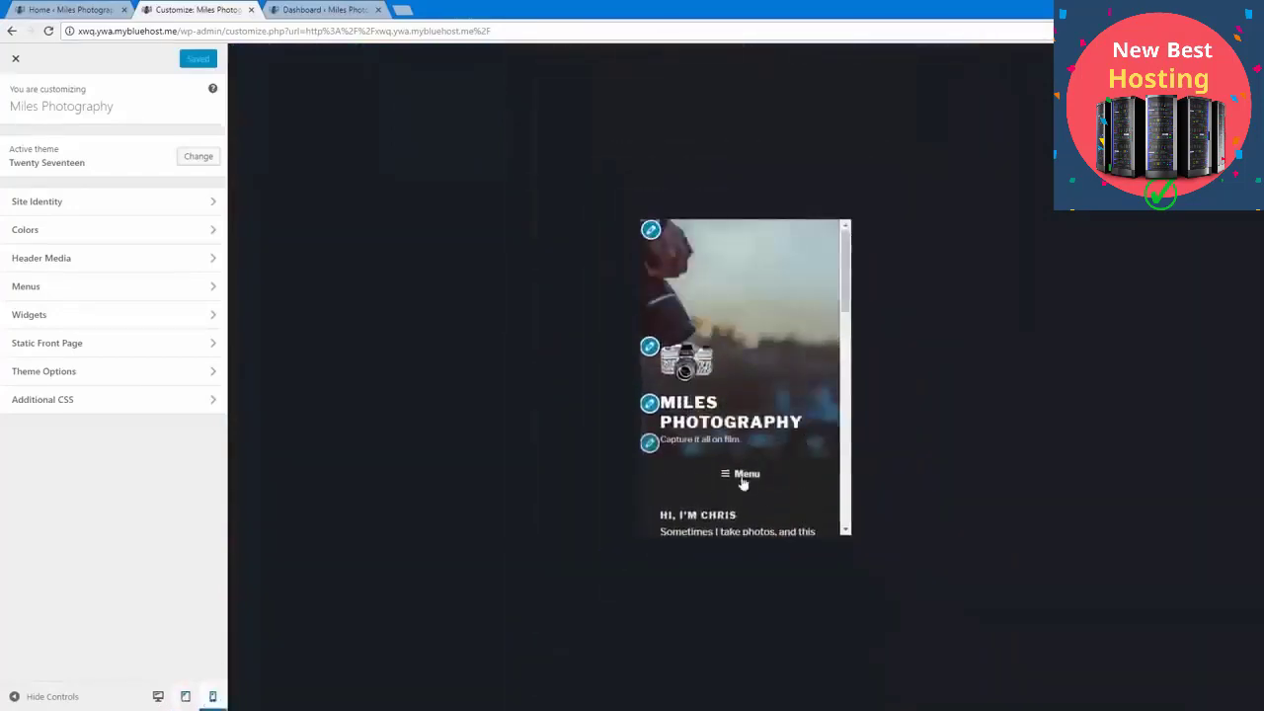
left_click(742, 475)
scroll(740, 415, "down", 2)
left_click(735, 344)
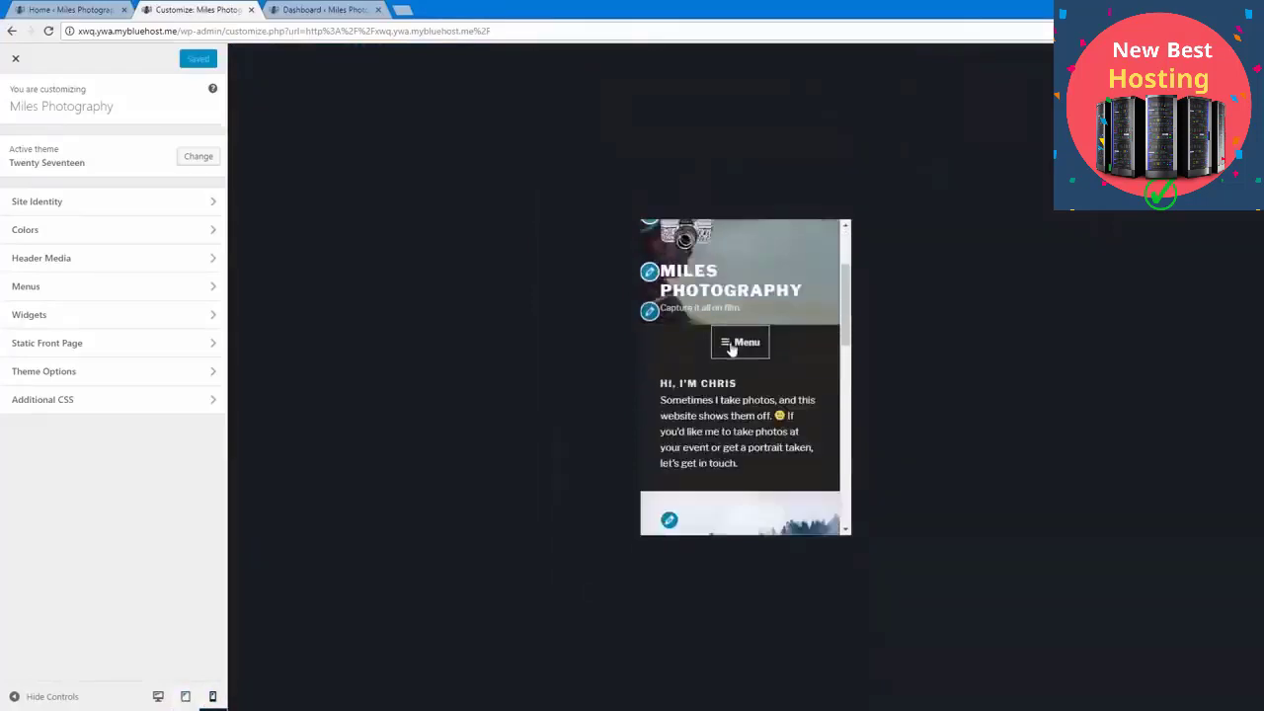
left_click(734, 345)
left_click(735, 345)
scroll(746, 471, "down", 5)
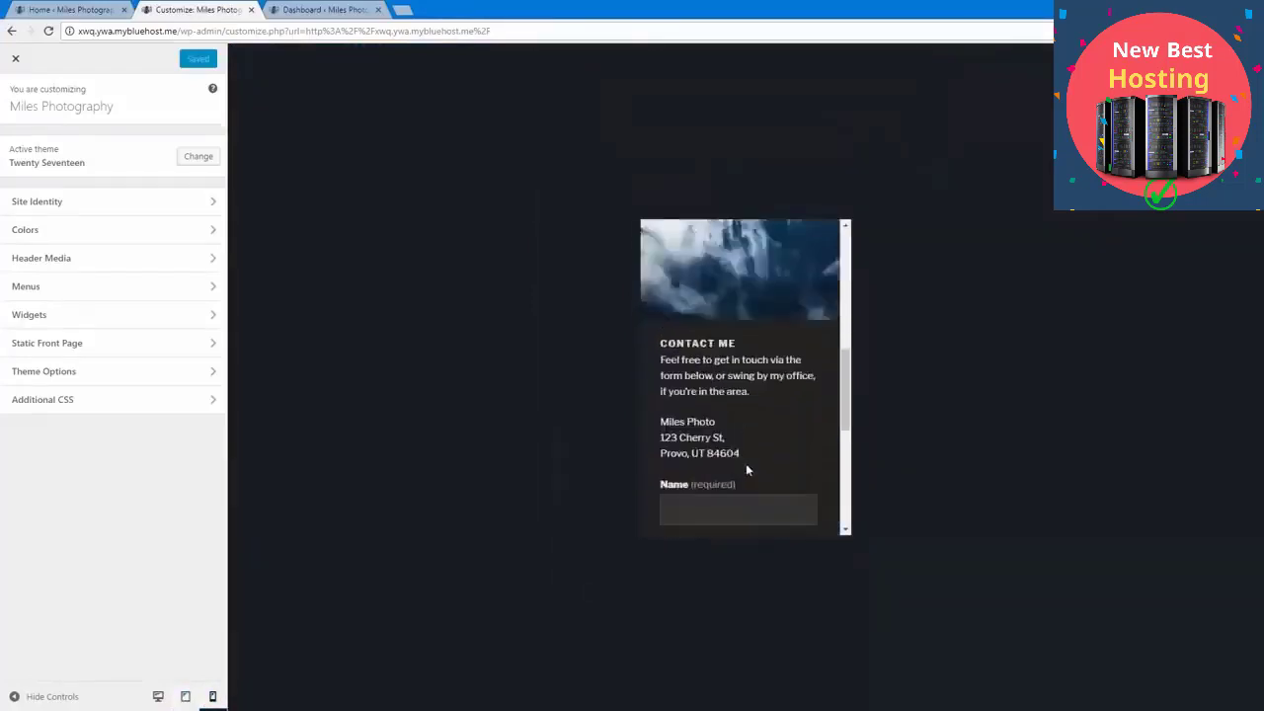
scroll(746, 471, "up", 1)
scroll(740, 484, "down", 3)
scroll(740, 485, "down", 3)
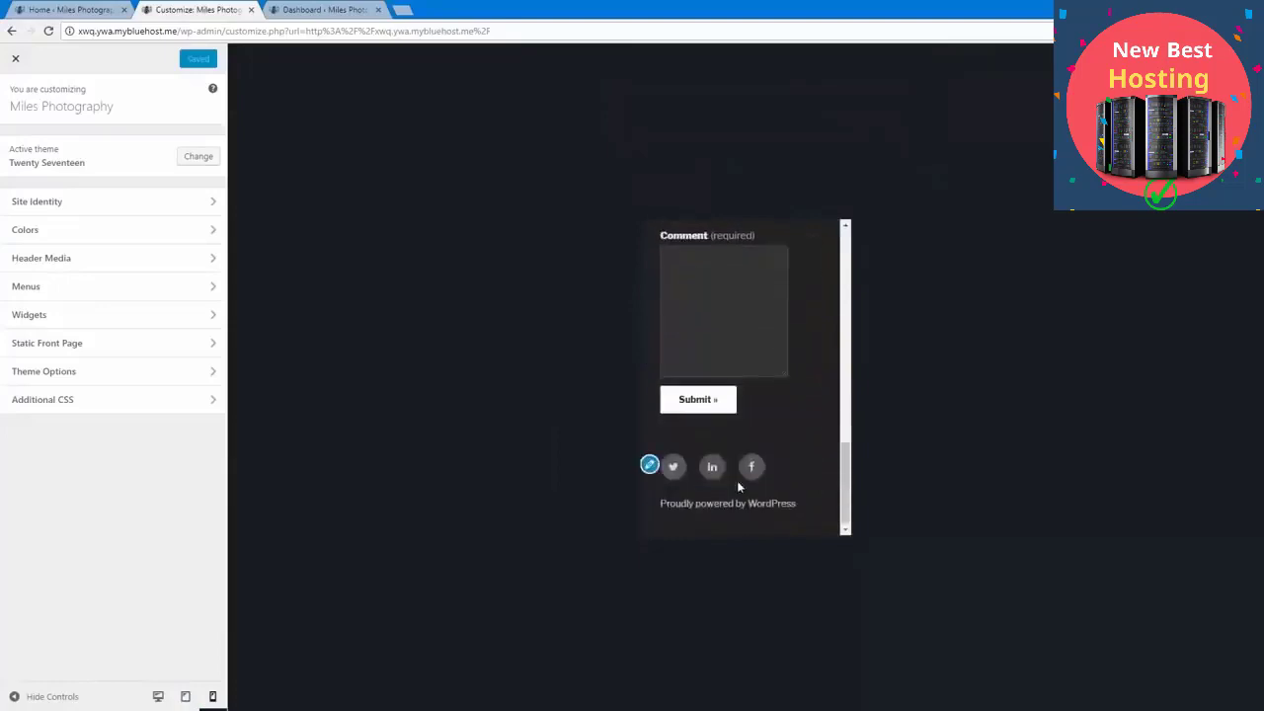
scroll(740, 485, "up", 10)
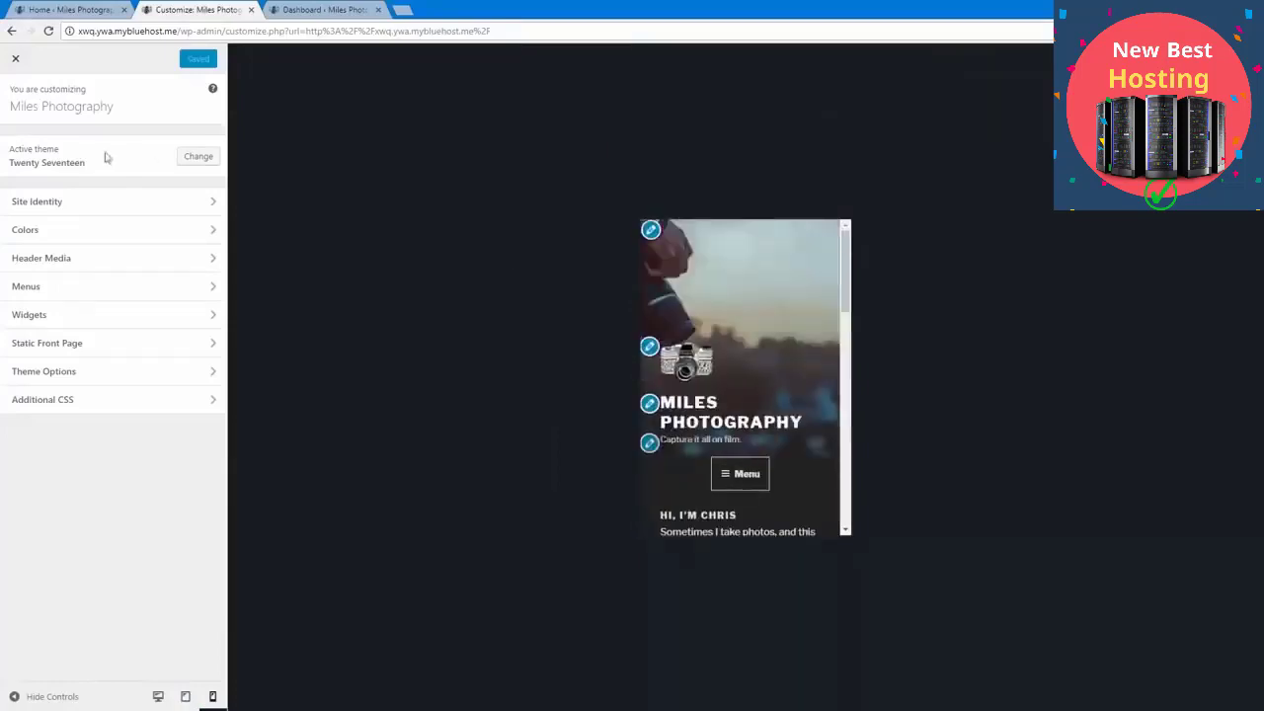
Step: Leave the Customizer, open the Bluehost home page in the WordPress dashboard, and examine its content, design, traffic, performance and hosting options
left_click(15, 58)
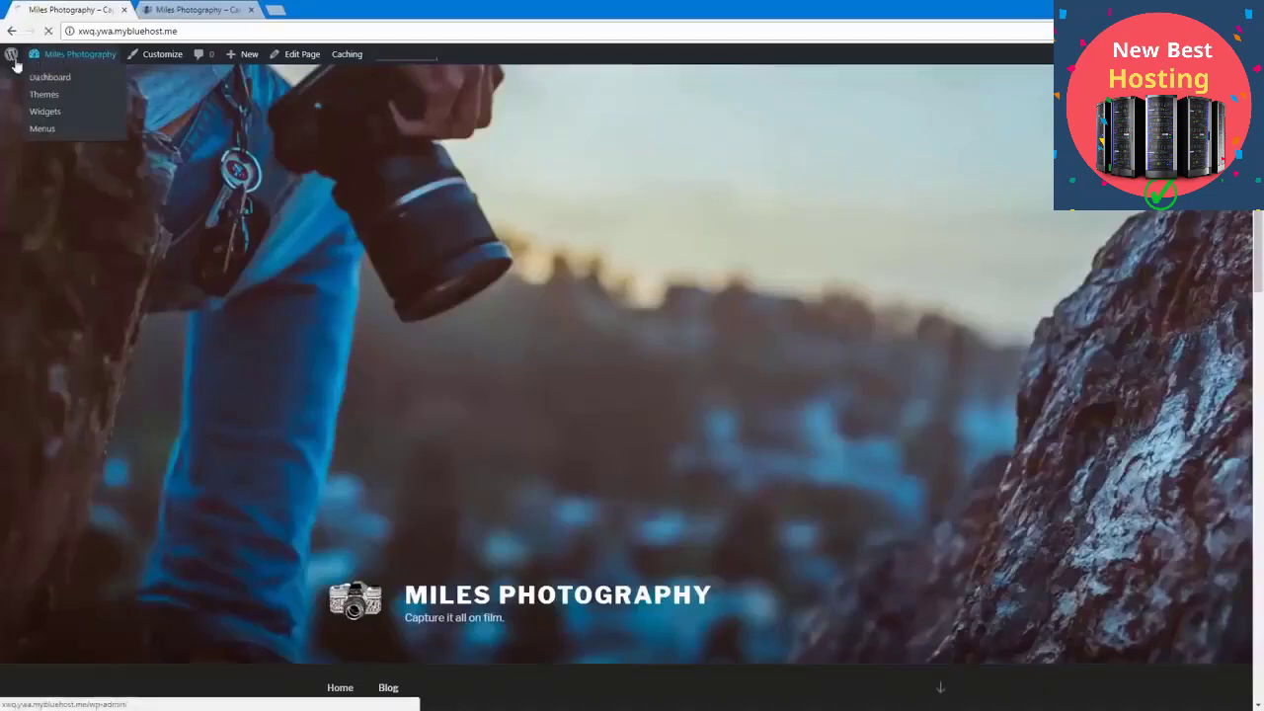
left_click(49, 71)
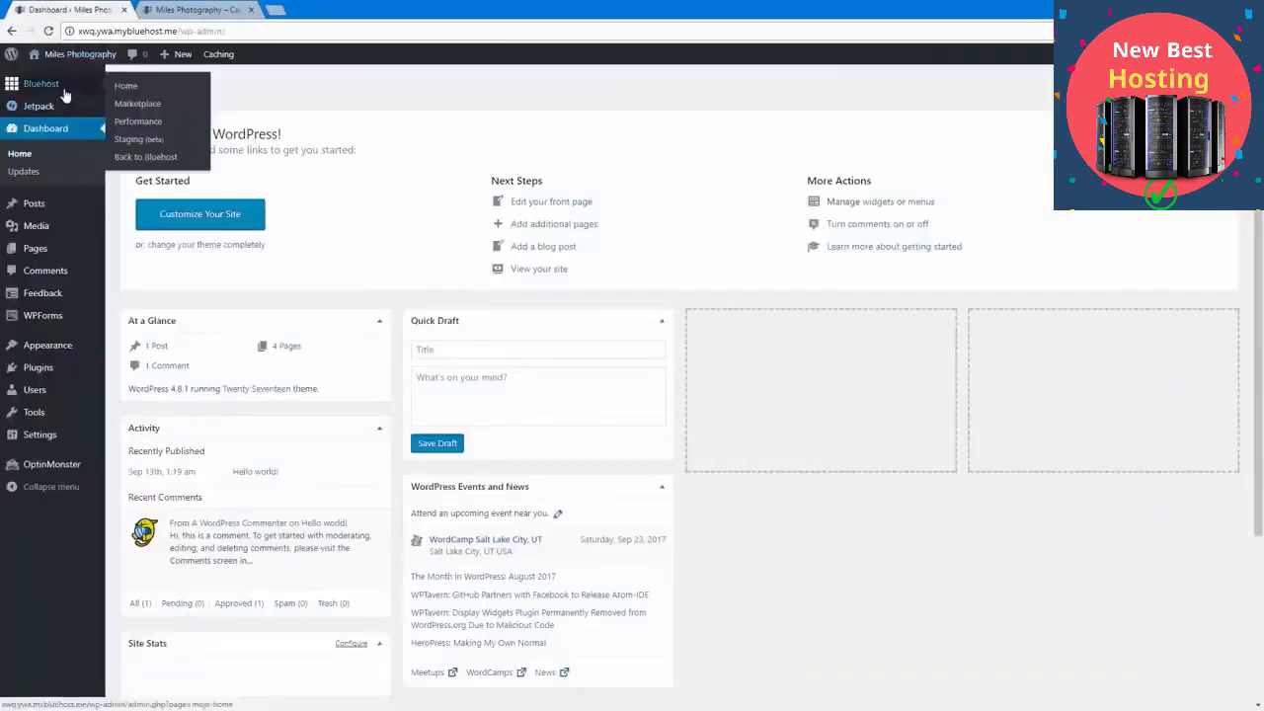
left_click(59, 87)
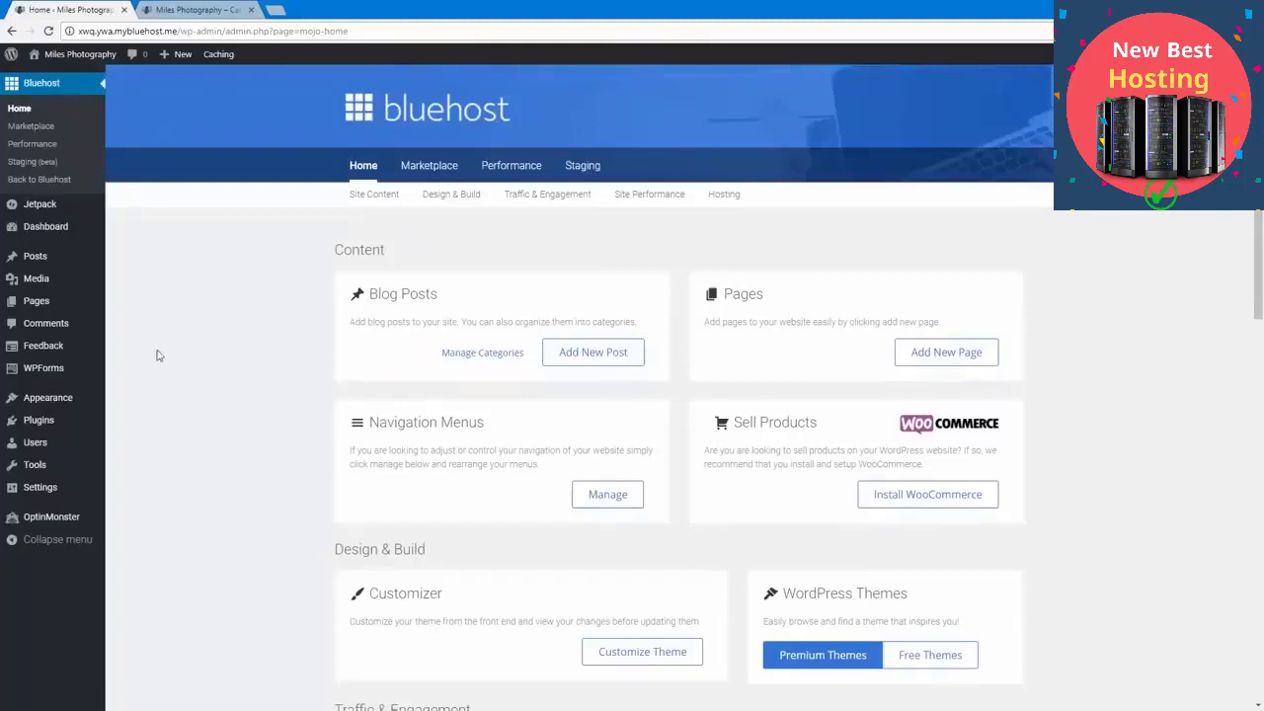
scroll(156, 356, "down", 2)
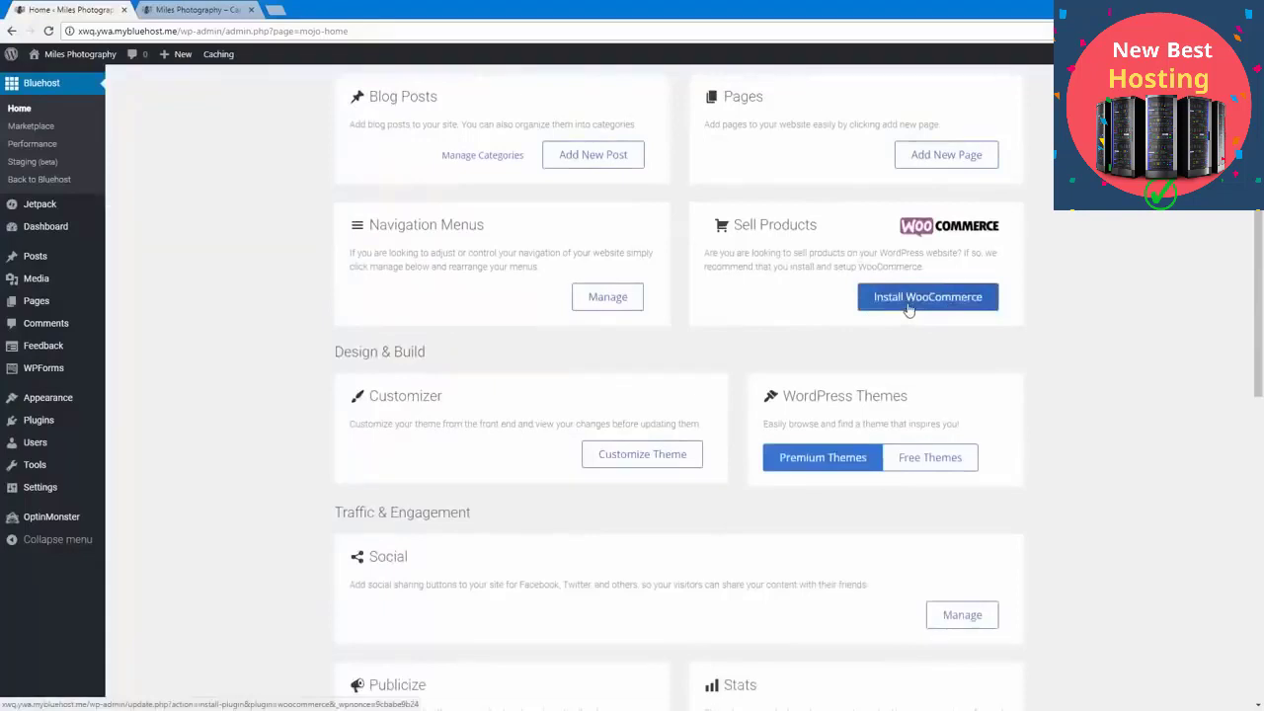
scroll(699, 372, "up", 2)
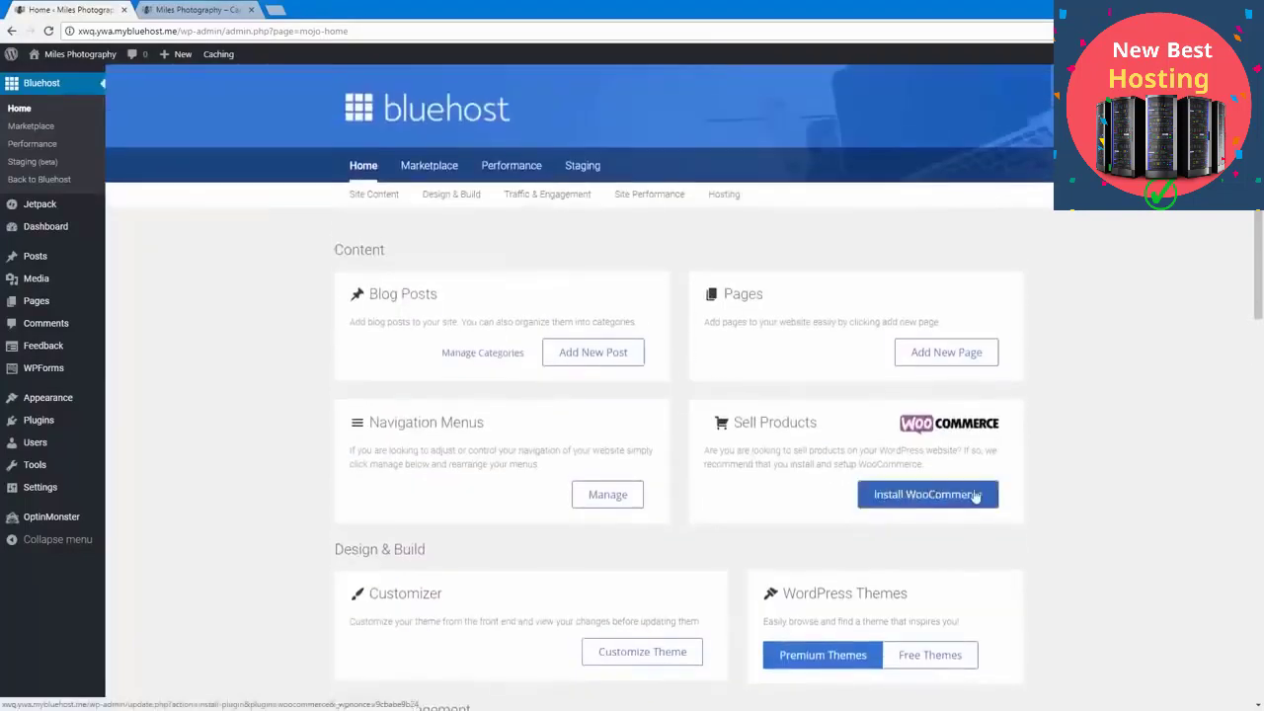
scroll(976, 495, "down", 10)
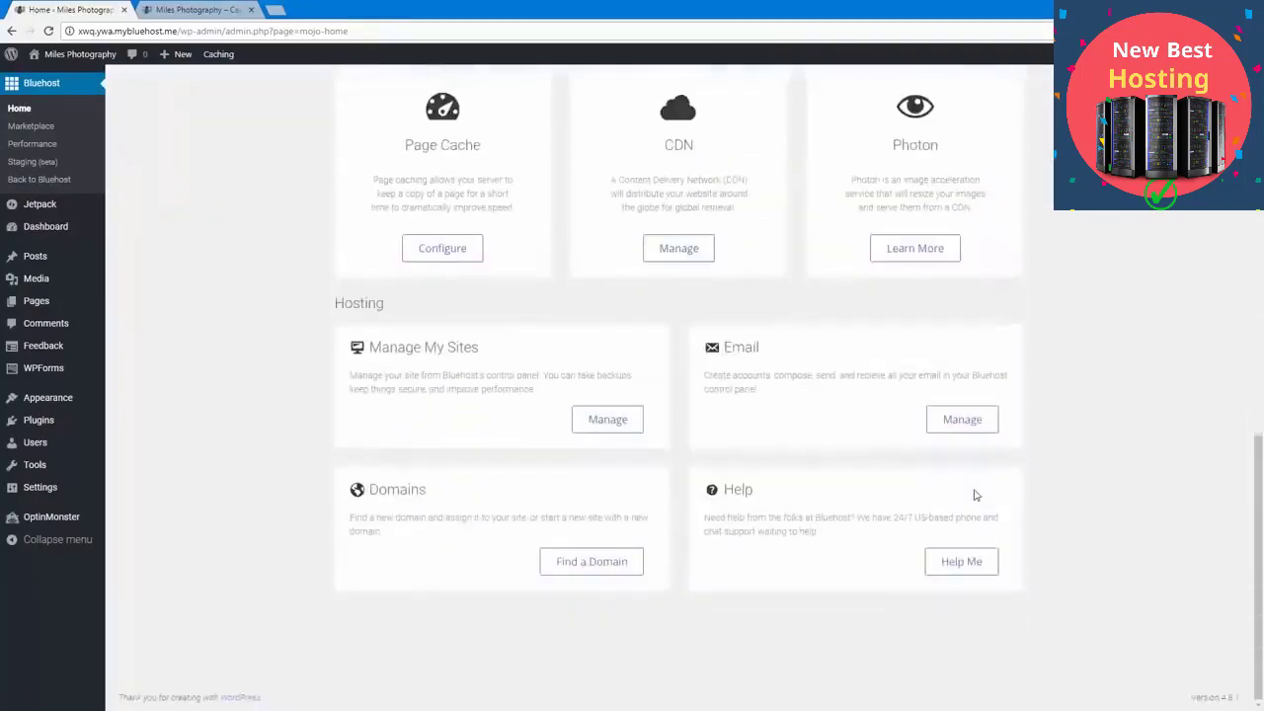
scroll(439, 504, "up", 10)
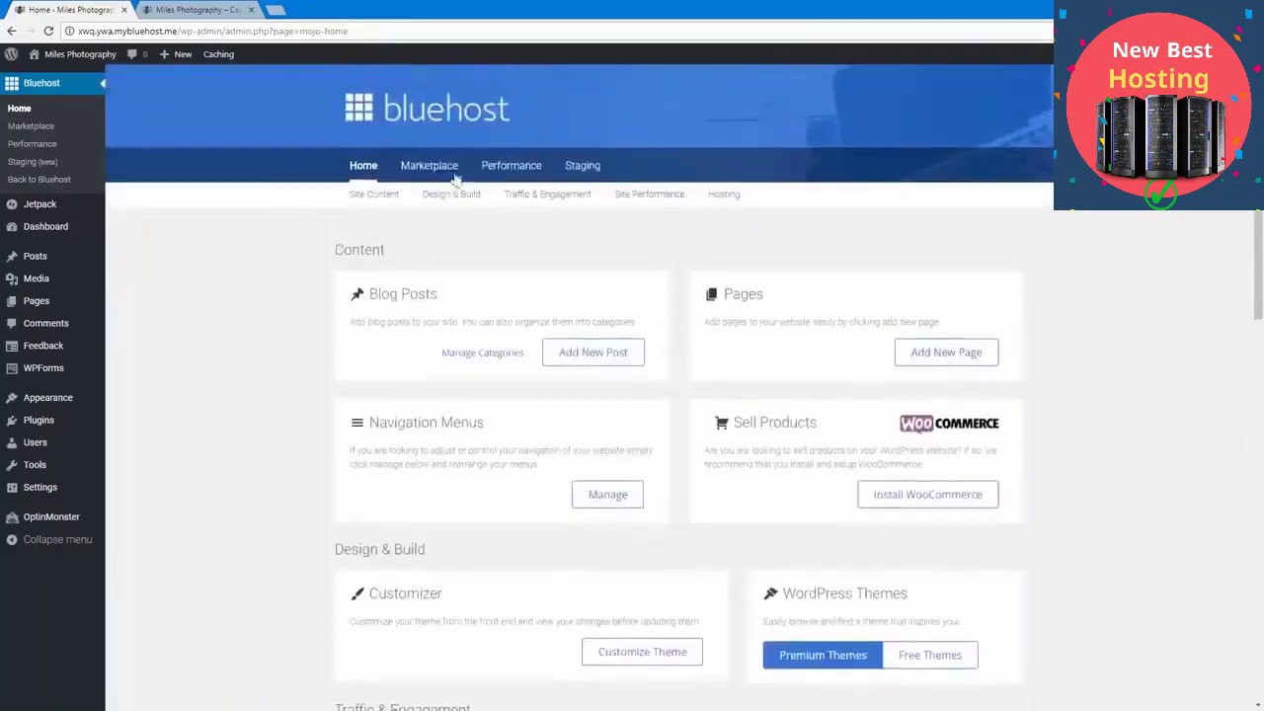